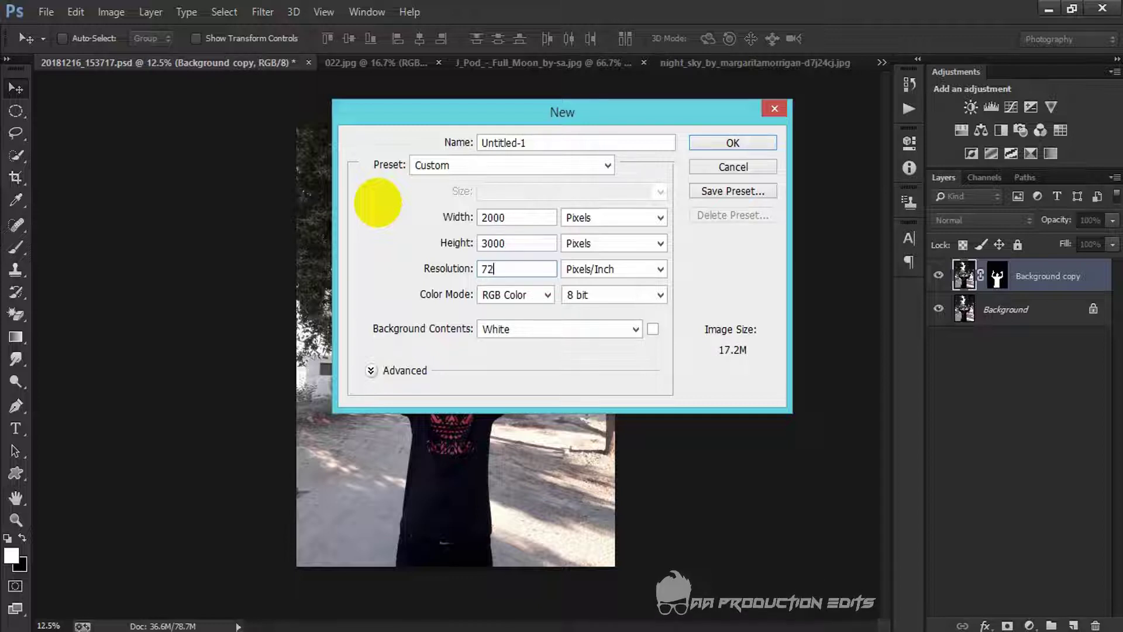
Create a 2000 × 3000 pixel document at 72 pixels/inch with a white background and crop its height from both ends
click(738, 143)
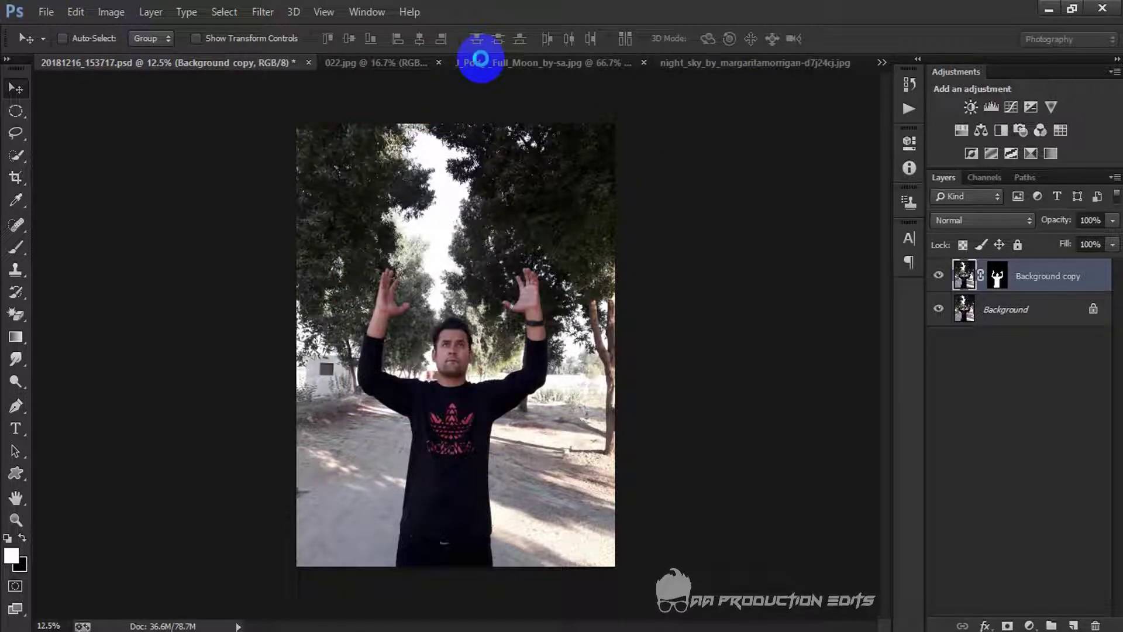
click(16, 177)
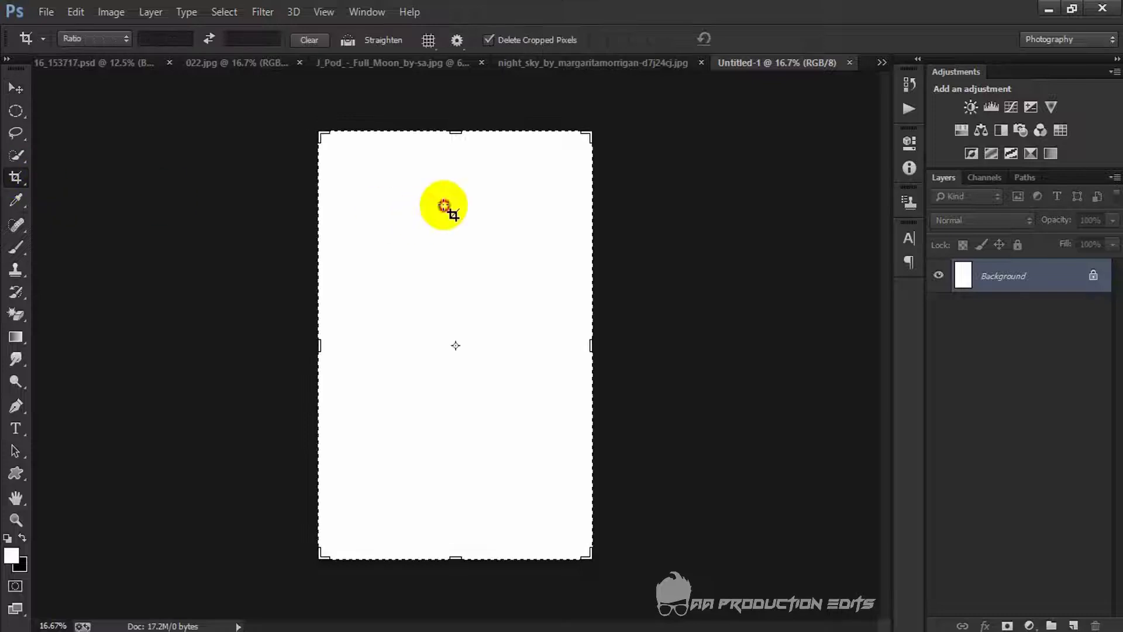
drag(454, 132, 454, 165)
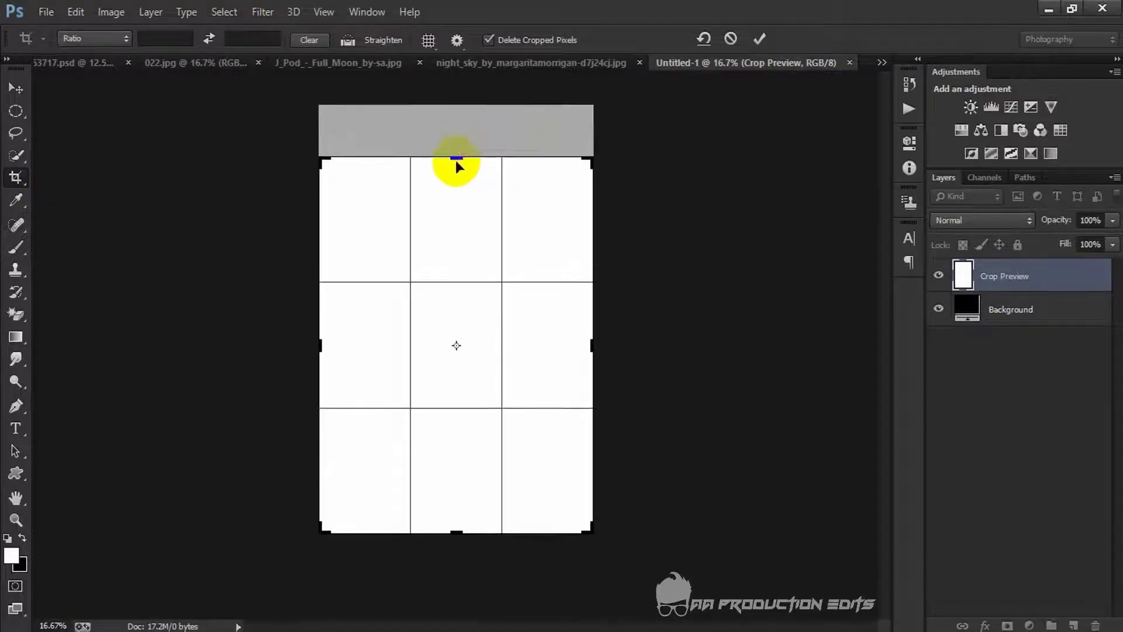
drag(457, 526, 460, 516)
click(759, 38)
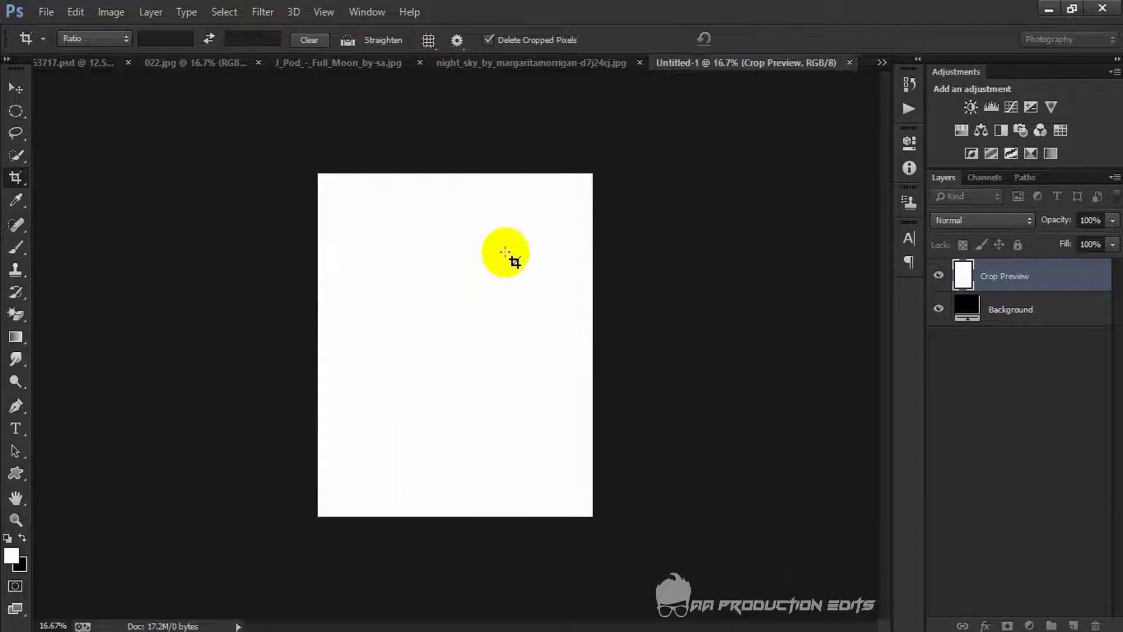
key(ctrl+0)
In 022.jpg, make a rectangular marquee selection around the full width of the stone wall
click(304, 103)
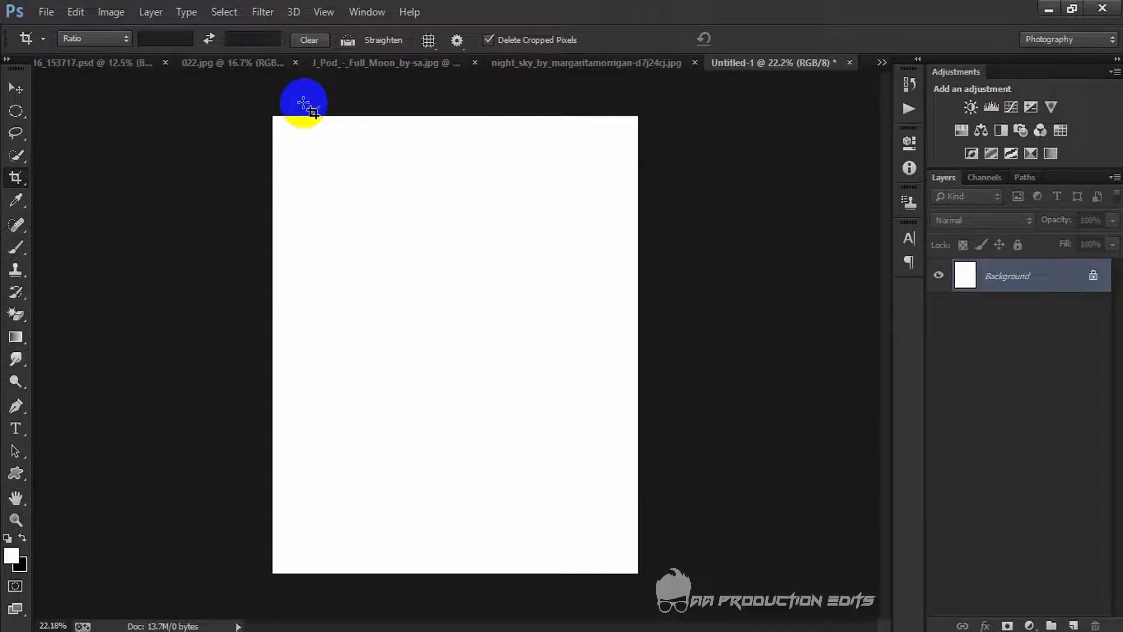
click(261, 57)
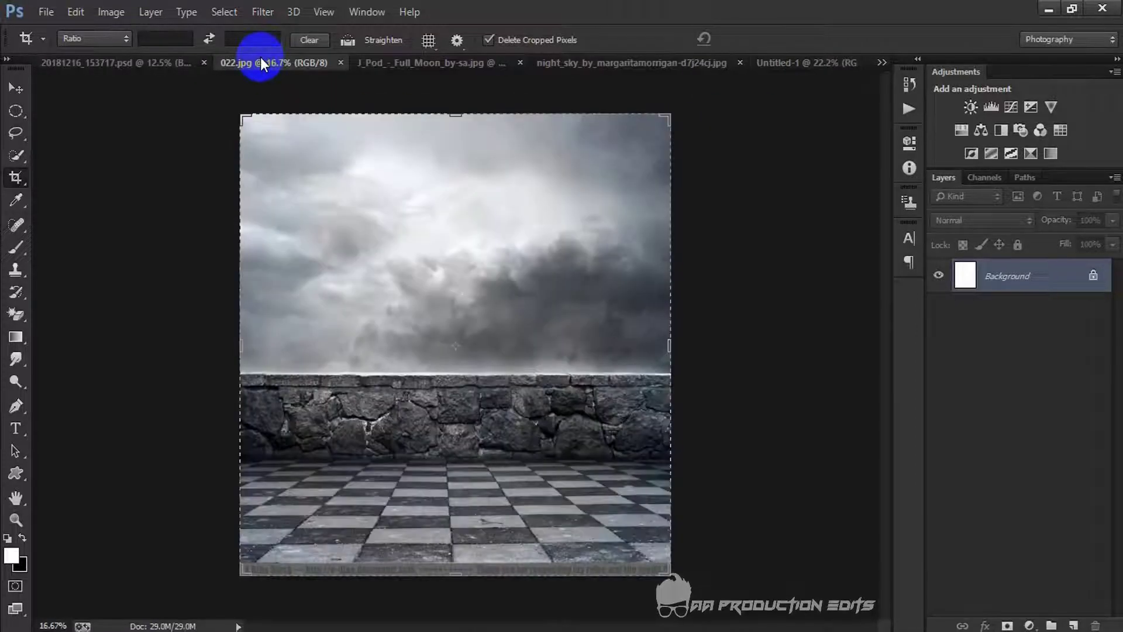
click(17, 88)
right_click(17, 113)
click(52, 109)
scroll(206, 409, up, 7)
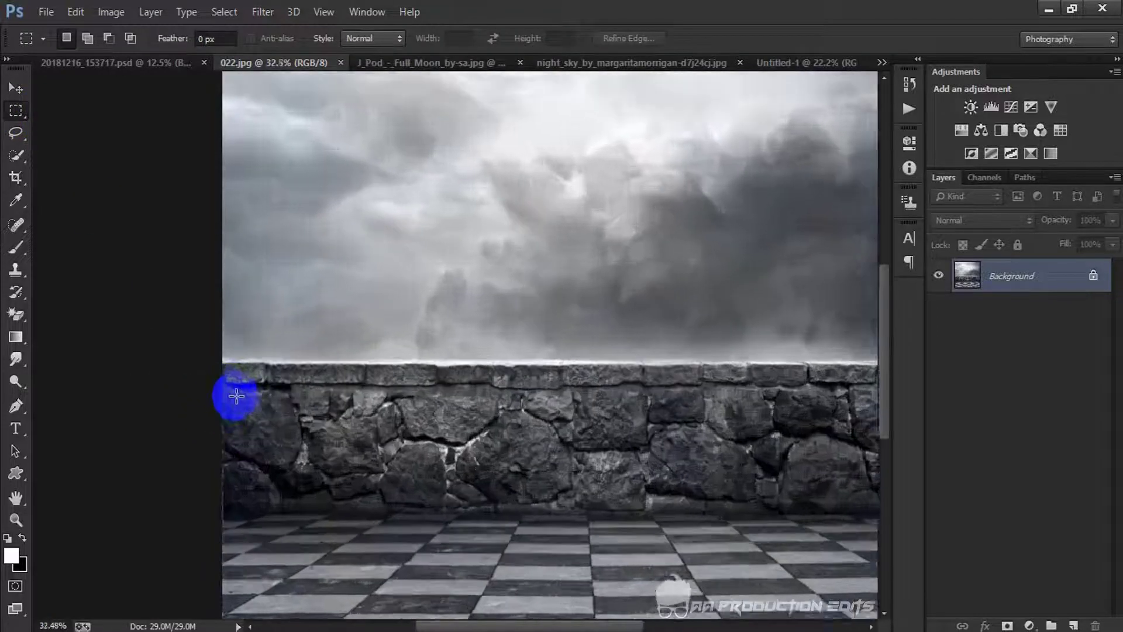
scroll(236, 396, up, 3)
scroll(211, 361, down, 3)
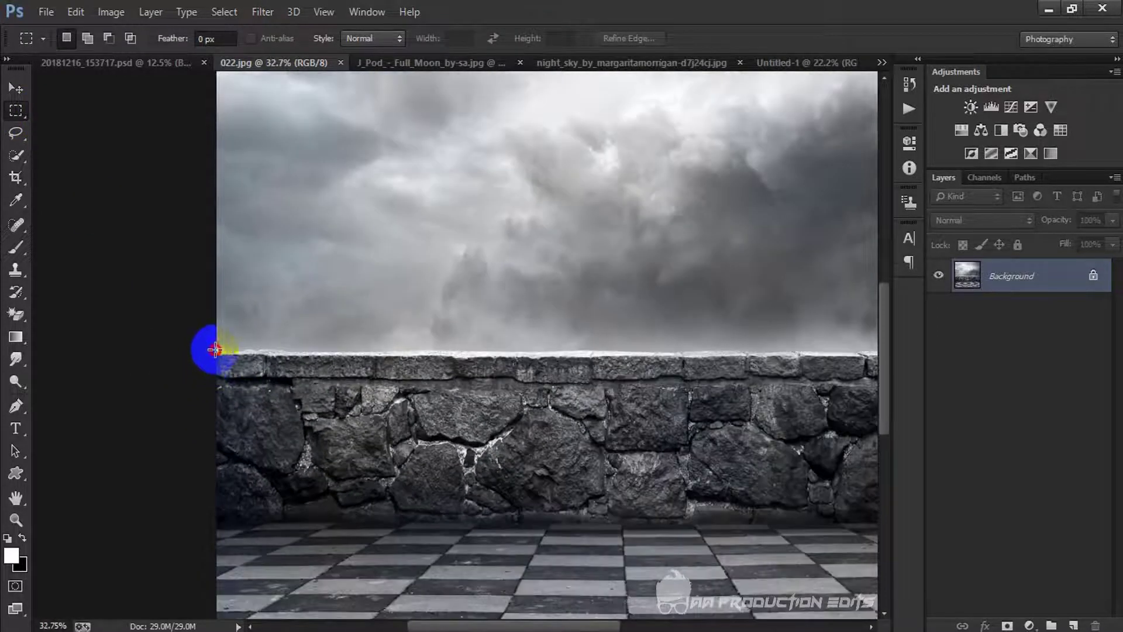
drag(215, 350, 864, 523)
scroll(692, 404, down, 4)
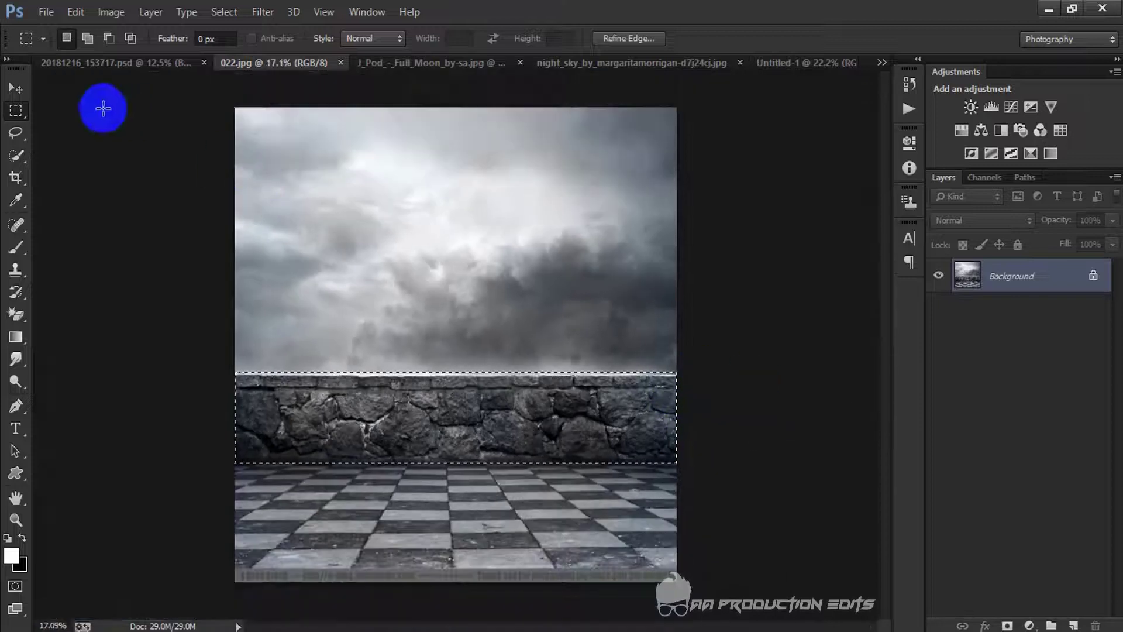
Move the selected stone wall into the Untitled-1 document as a new layer and close 022.jpg
click(15, 88)
drag(438, 393, 451, 359)
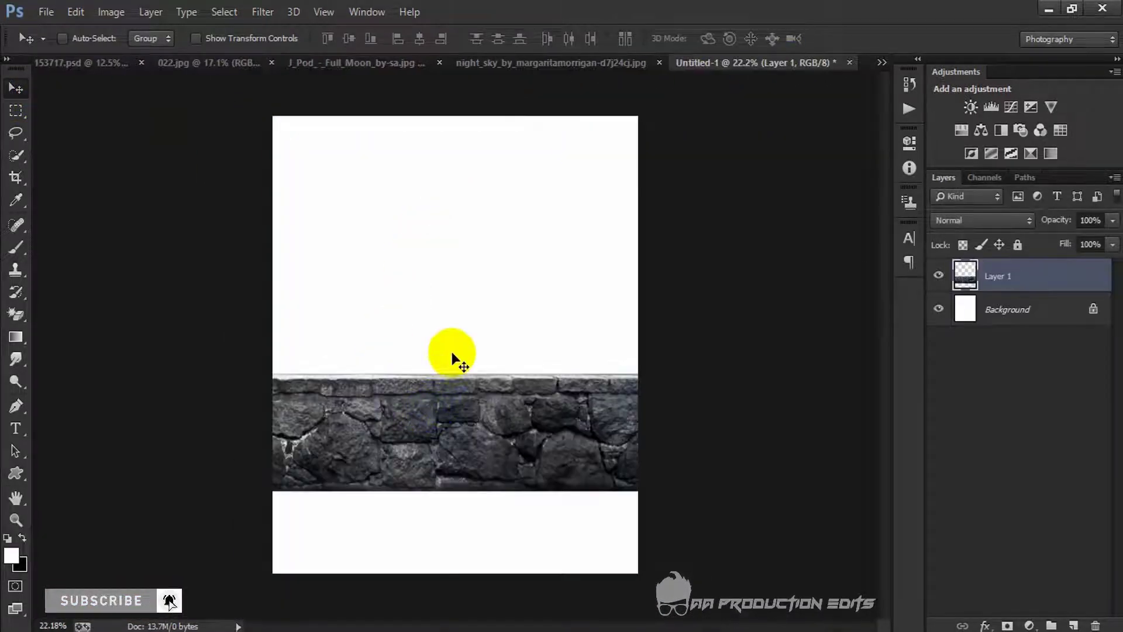
click(254, 66)
click(333, 62)
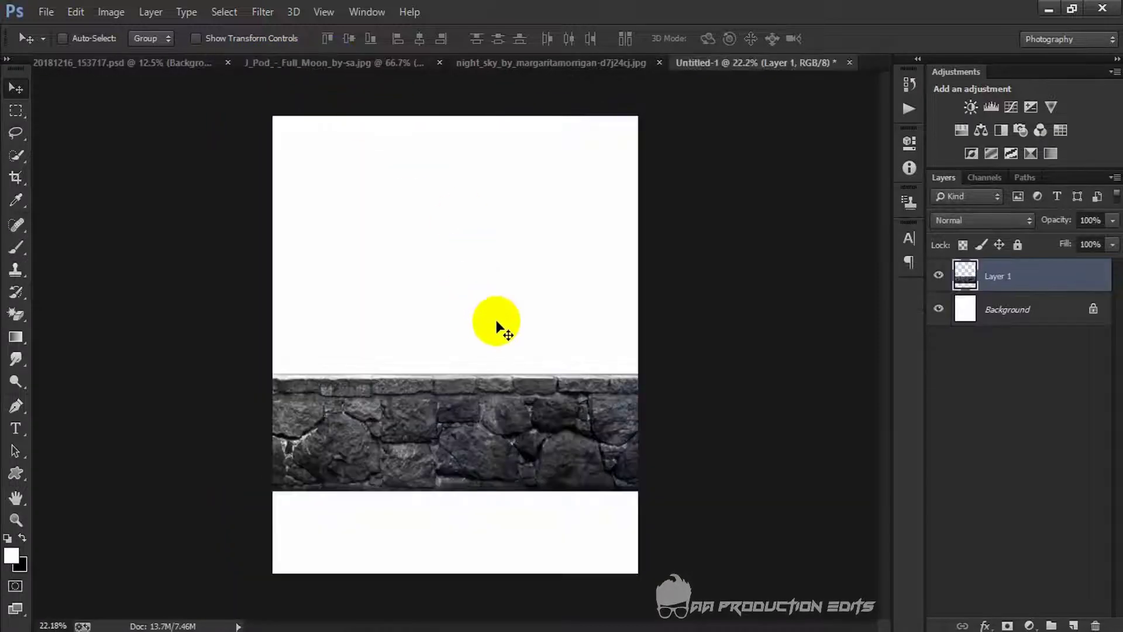
Scale the stone wall layer to about 109% and place it along the lower edge of the canvas
key(ctrl+t)
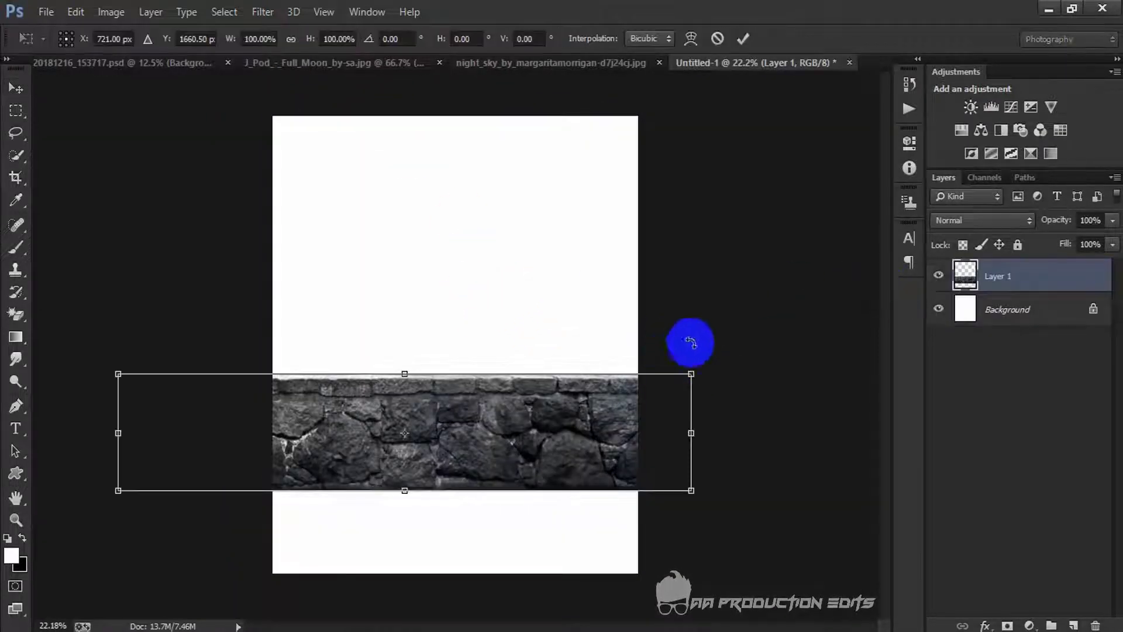
drag(694, 374, 622, 501)
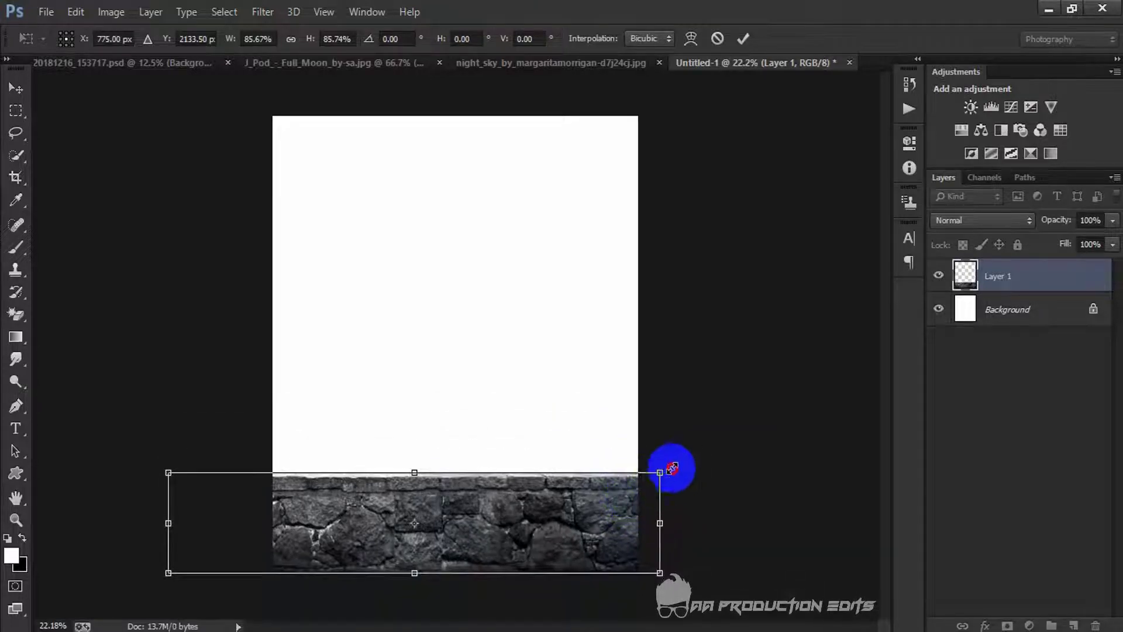
drag(672, 468, 724, 447)
mouse_move(659, 476)
mouse_down()
mouse_move(659, 459)
mouse_move(659, 476)
mouse_up()
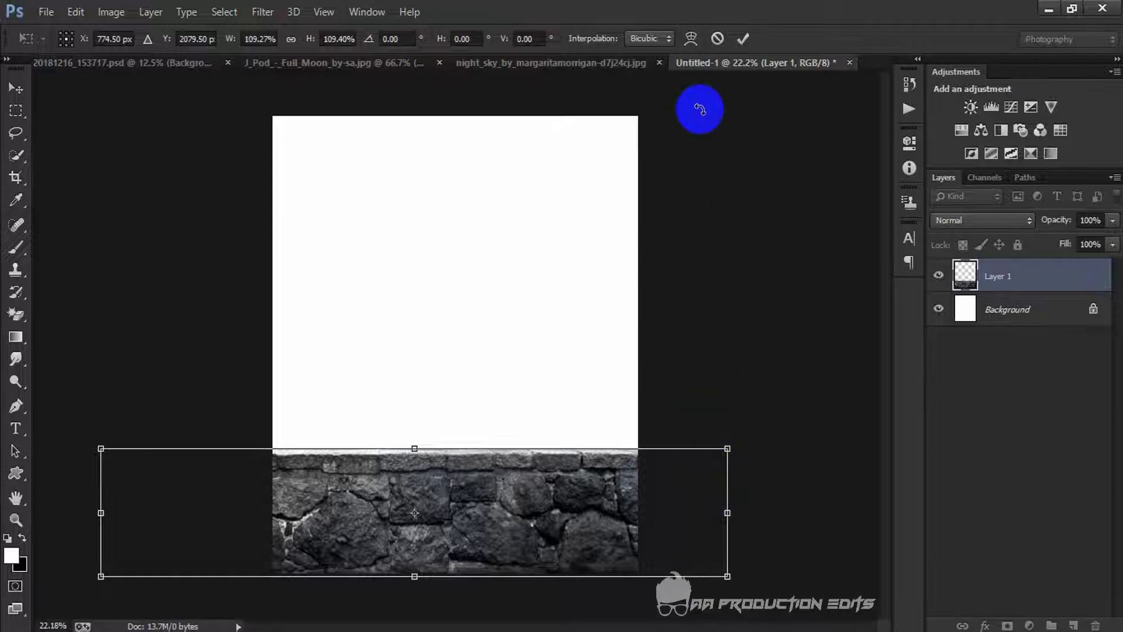
click(743, 38)
Select a tall central section of the night sky image above its web address and move it into Untitled-1
click(340, 67)
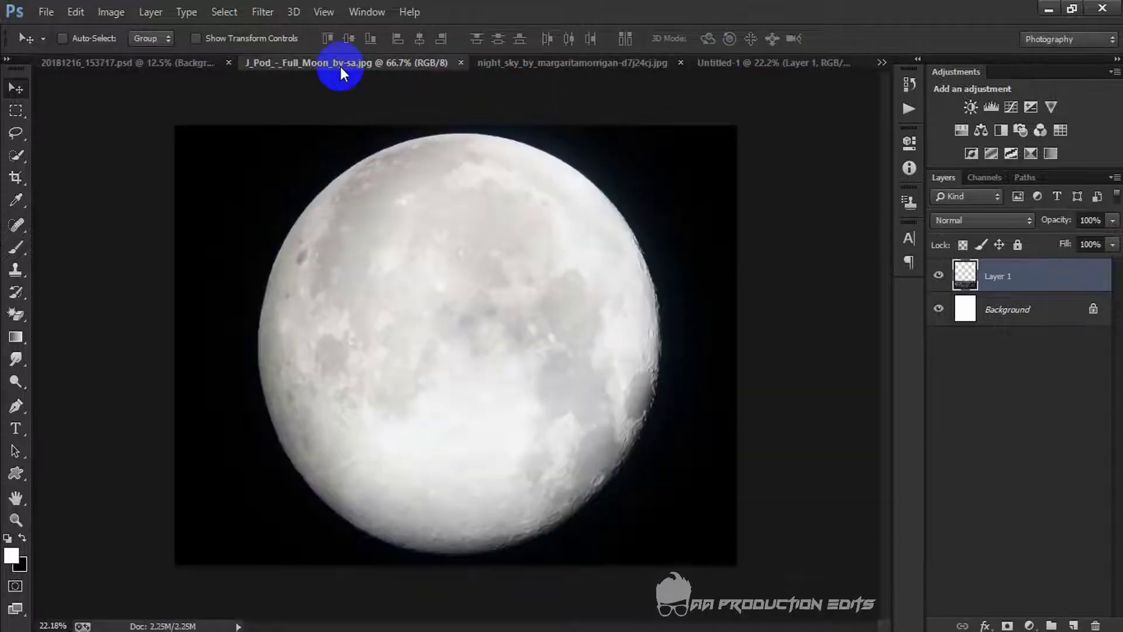
click(529, 63)
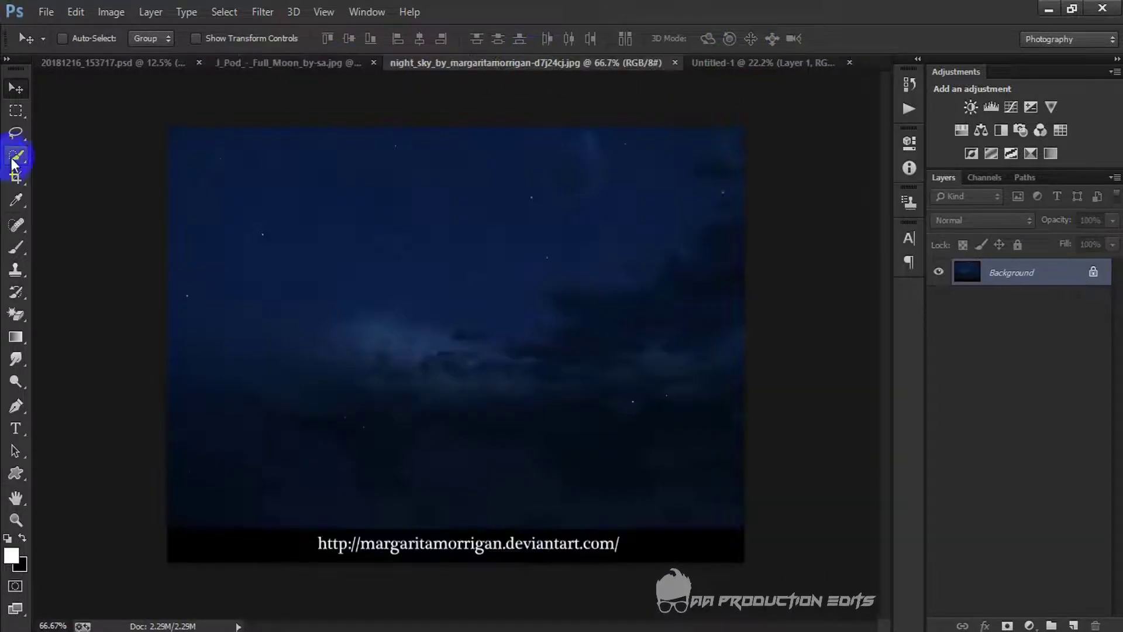
click(16, 110)
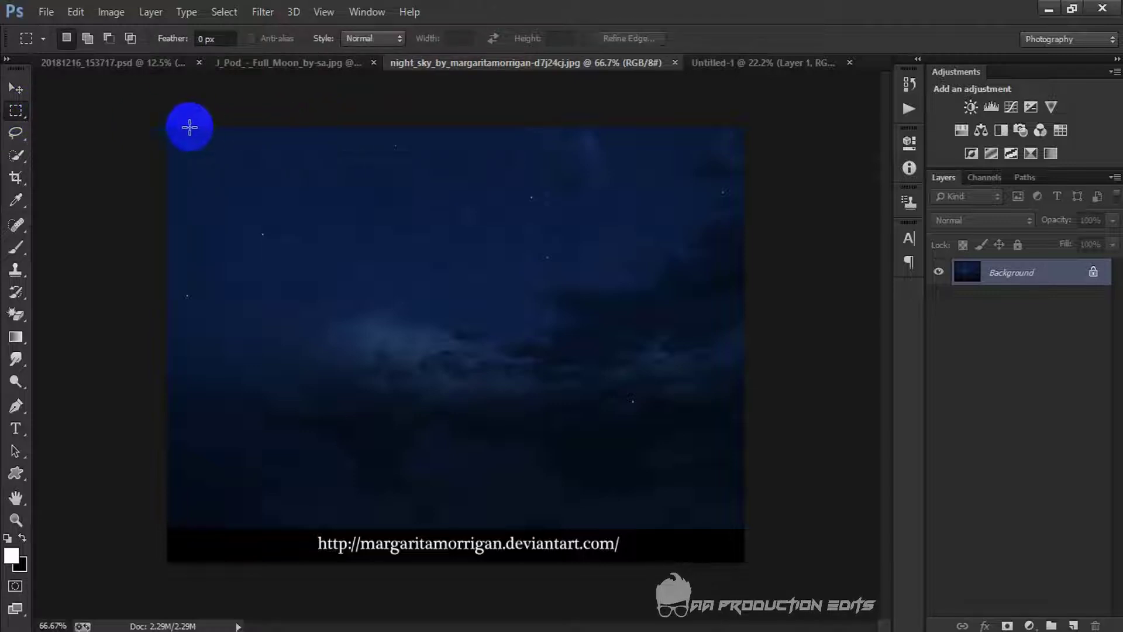
drag(273, 127, 570, 510)
click(16, 87)
drag(447, 238, 498, 201)
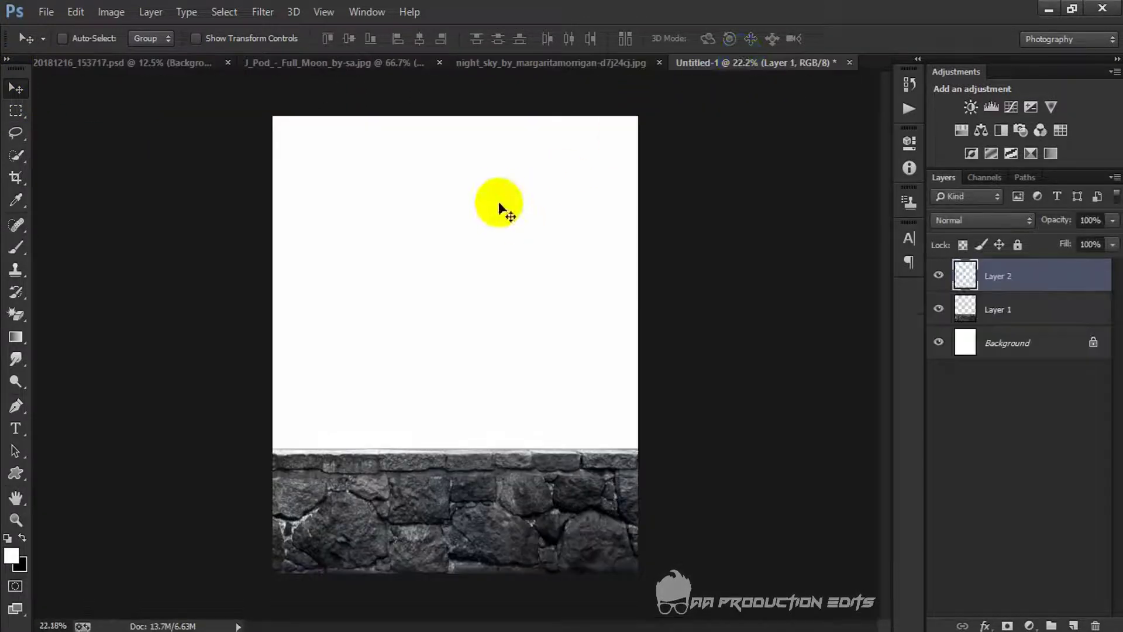
Place the night sky layer beneath the wall layer and scale it to about 440% so it covers the canvas
drag(1010, 280, 1011, 316)
drag(496, 245, 490, 328)
key(ctrl+t)
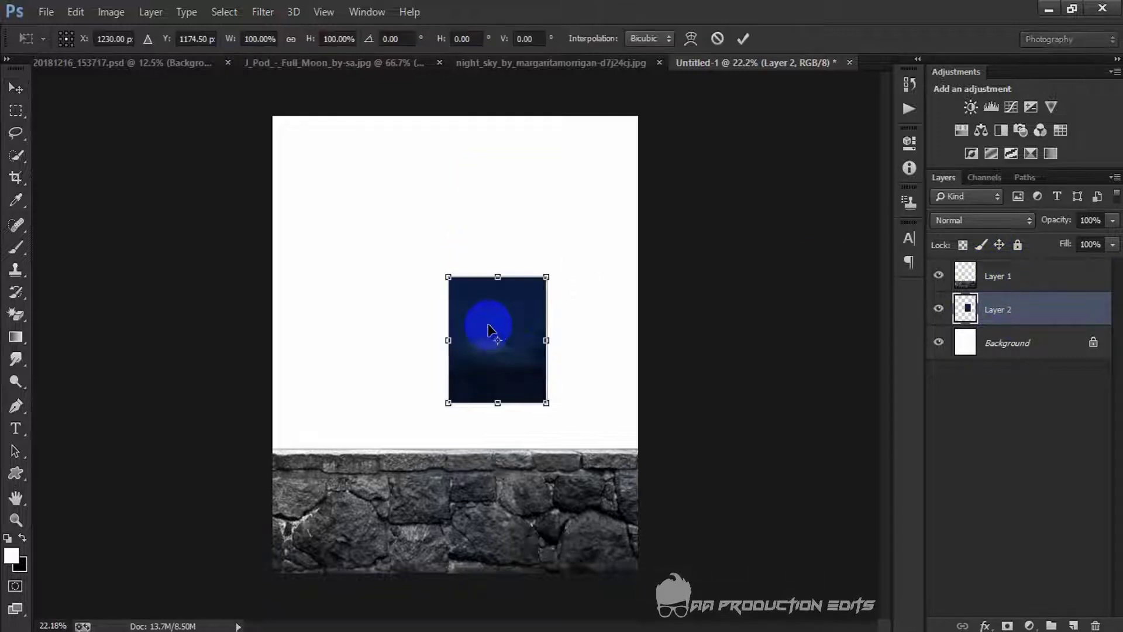
drag(544, 403, 624, 533)
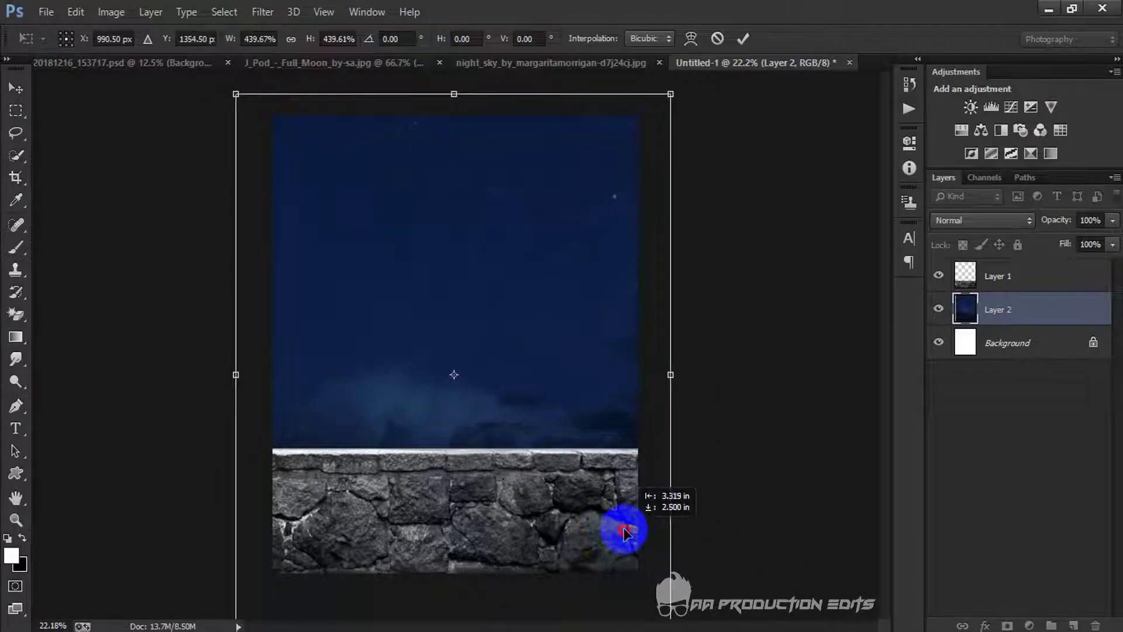
click(739, 38)
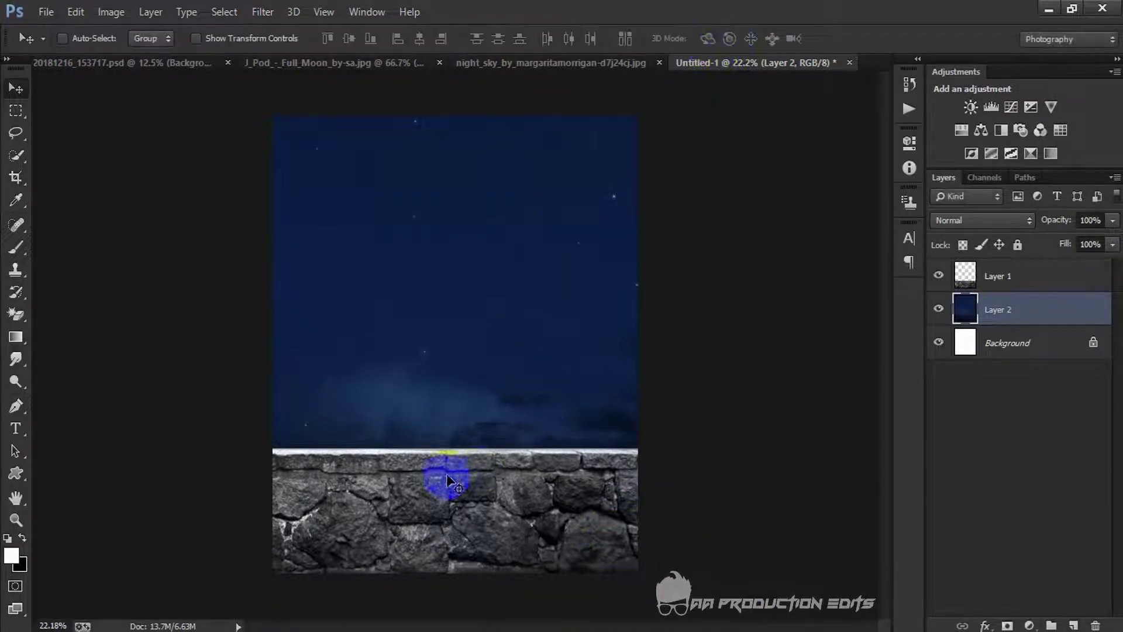
On Layer 1, select and delete the pale strip along the wall's upper edge, then clear the selection
scroll(448, 481, up, 6)
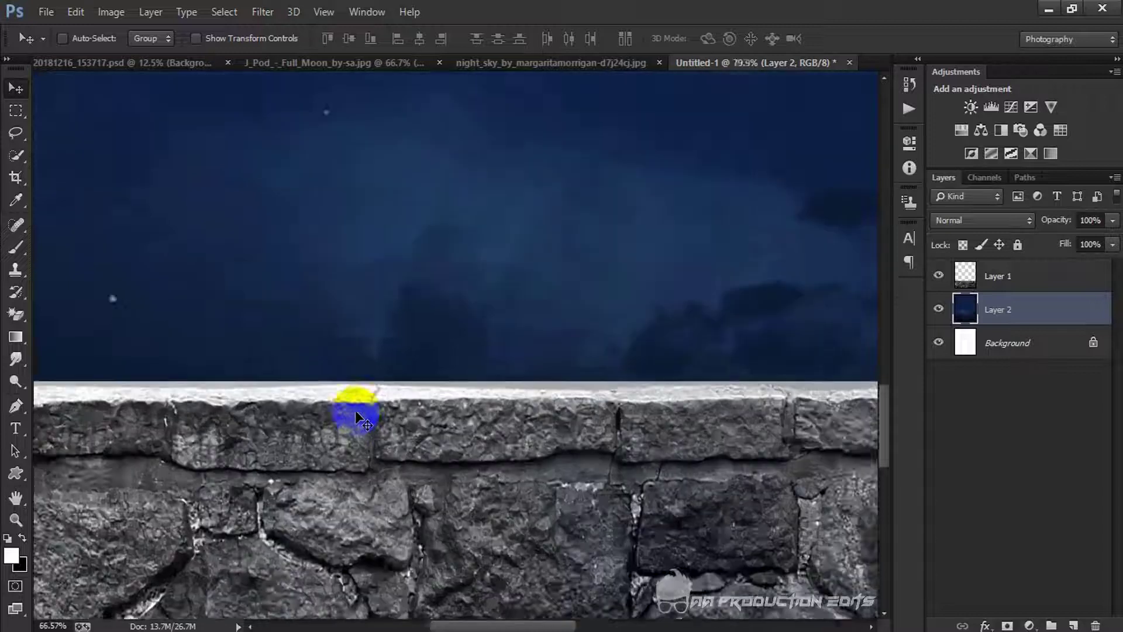
scroll(356, 410, down, 5)
drag(409, 503, 694, 517)
click(1002, 270)
click(15, 111)
scroll(326, 536, up, 2)
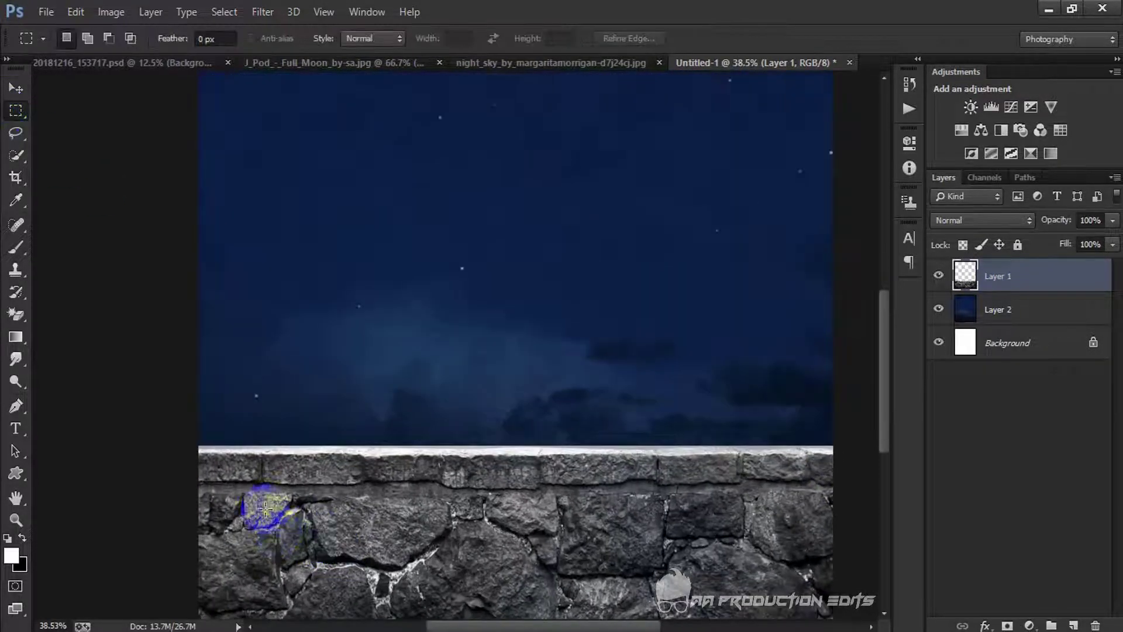
drag(170, 409, 291, 446)
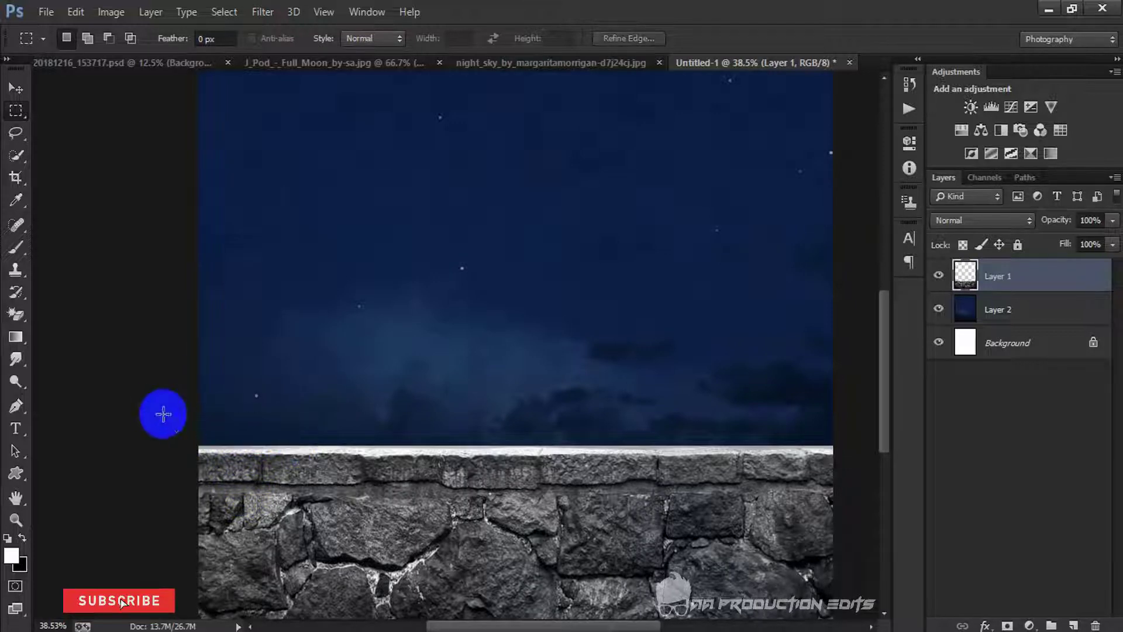
drag(139, 380, 877, 451)
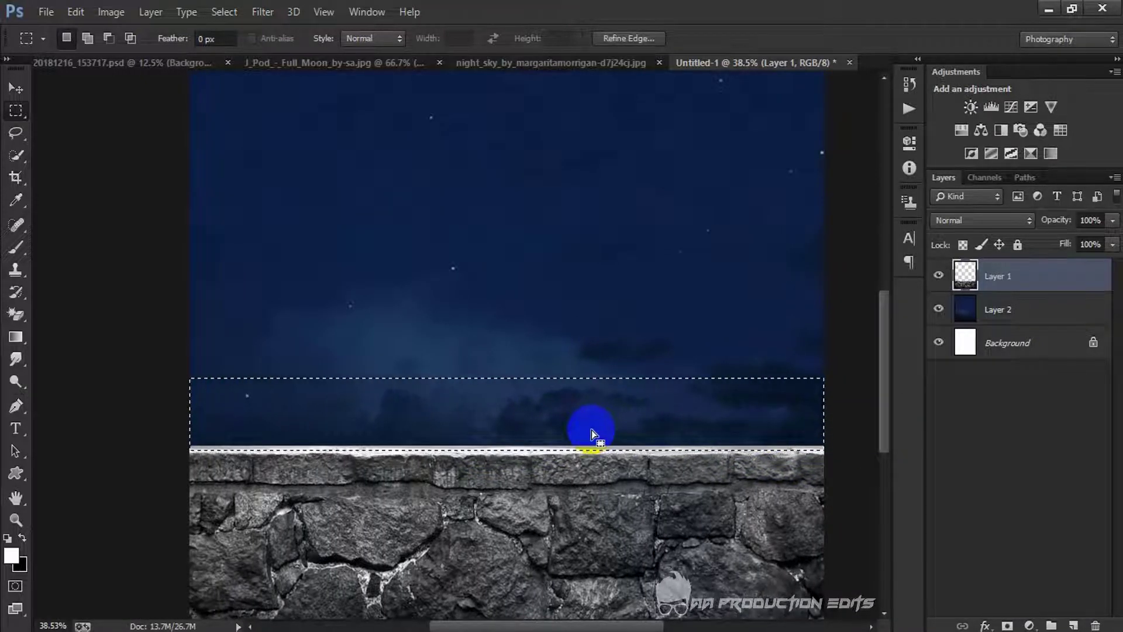
key(ctrl+d)
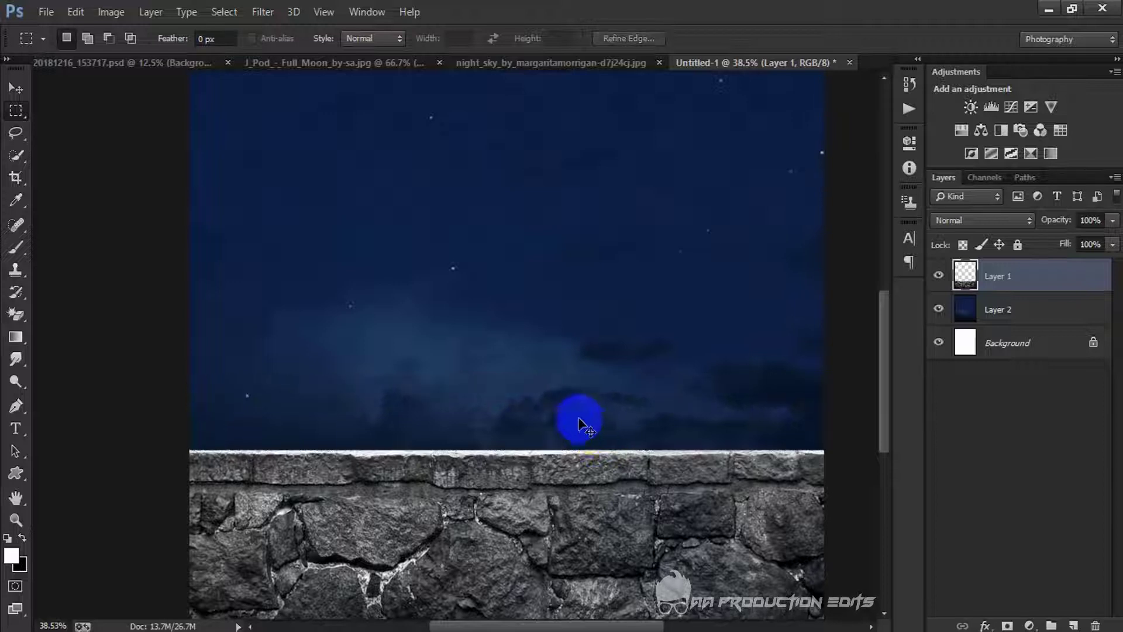
Apply a Gaussian Blur with a radius of about 9 pixels to the night sky on Layer 2
scroll(581, 411, down, 3)
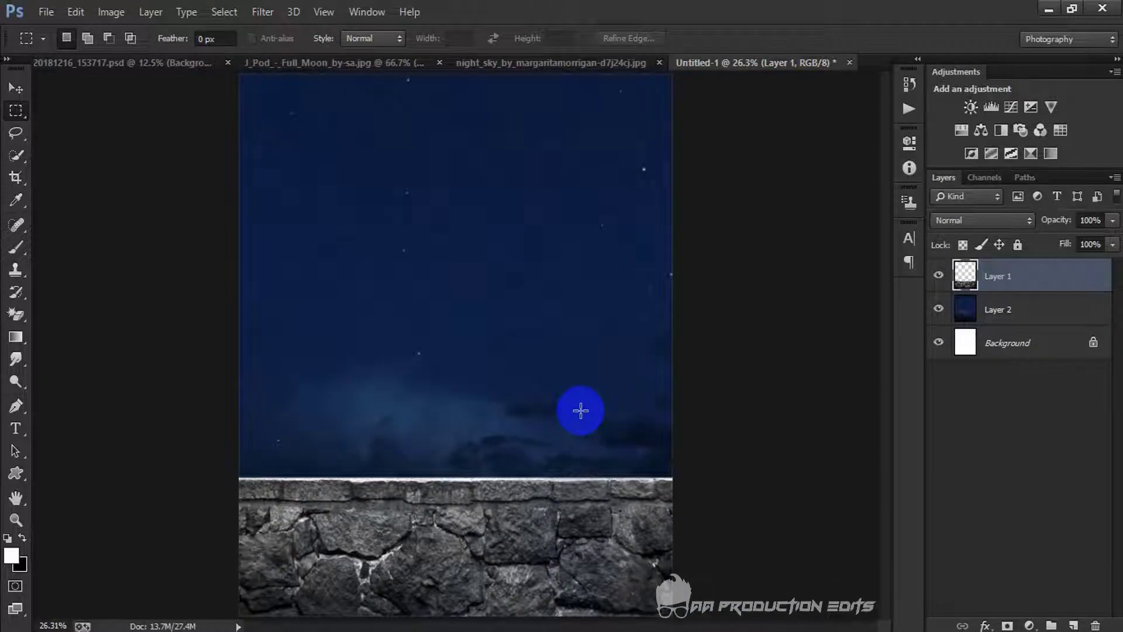
scroll(581, 410, down, 1)
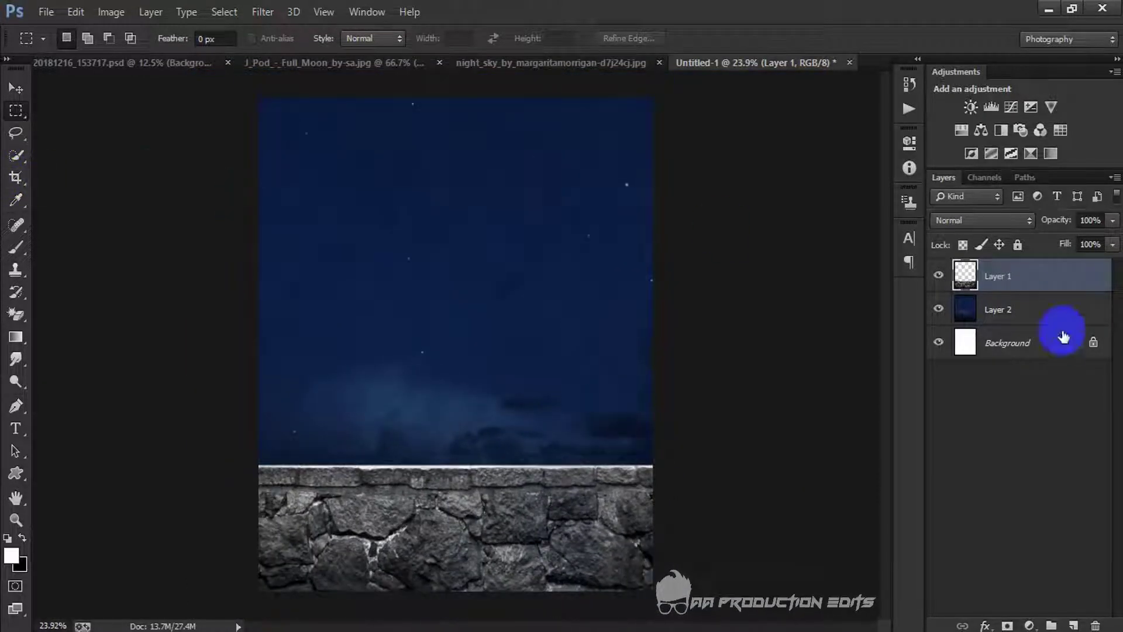
click(1019, 306)
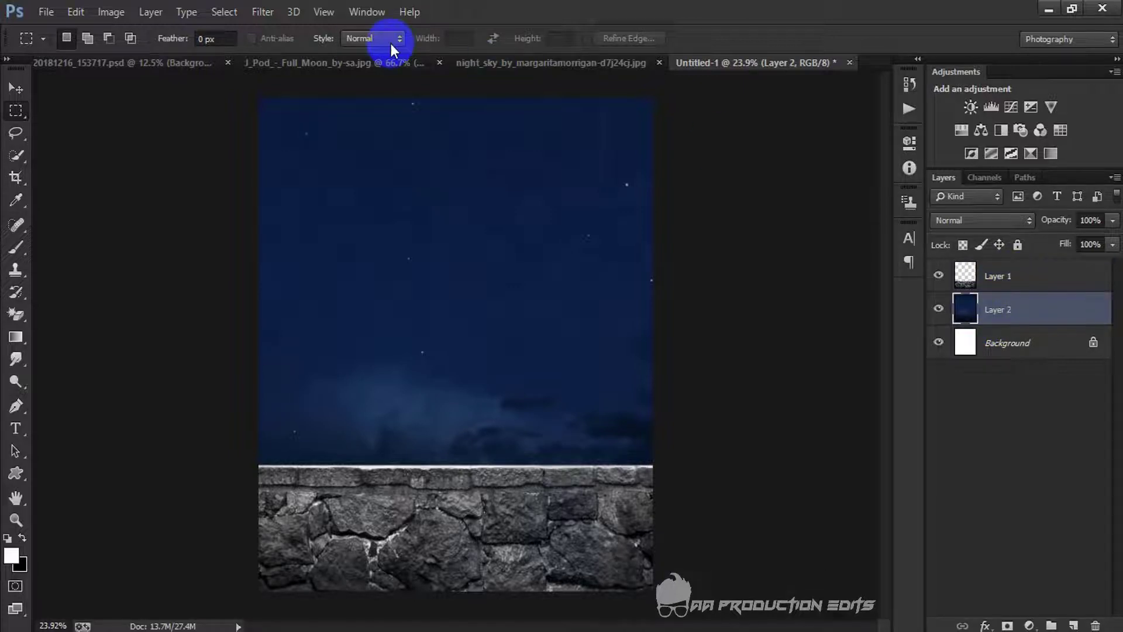
click(269, 13)
mouse_move(338, 209)
click(534, 322)
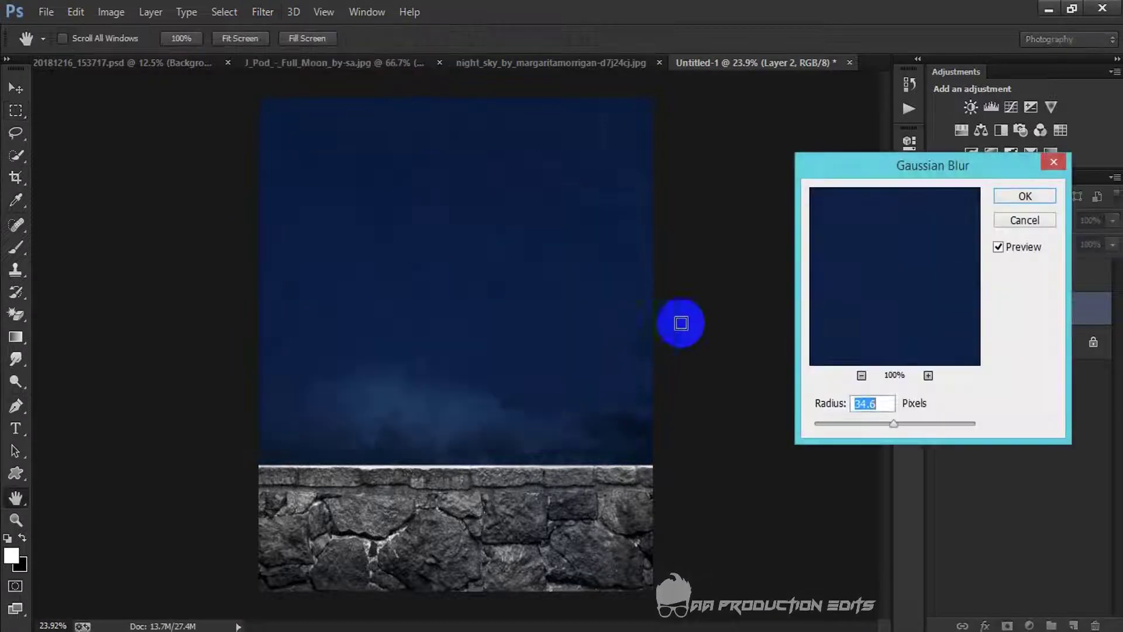
drag(852, 425, 854, 424)
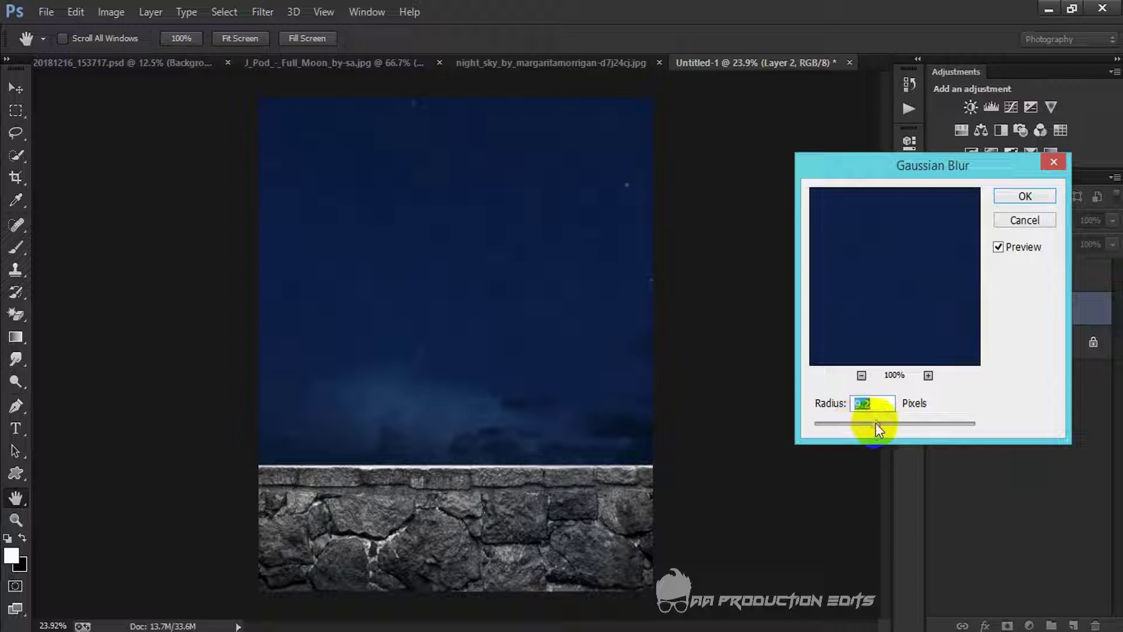
click(1029, 197)
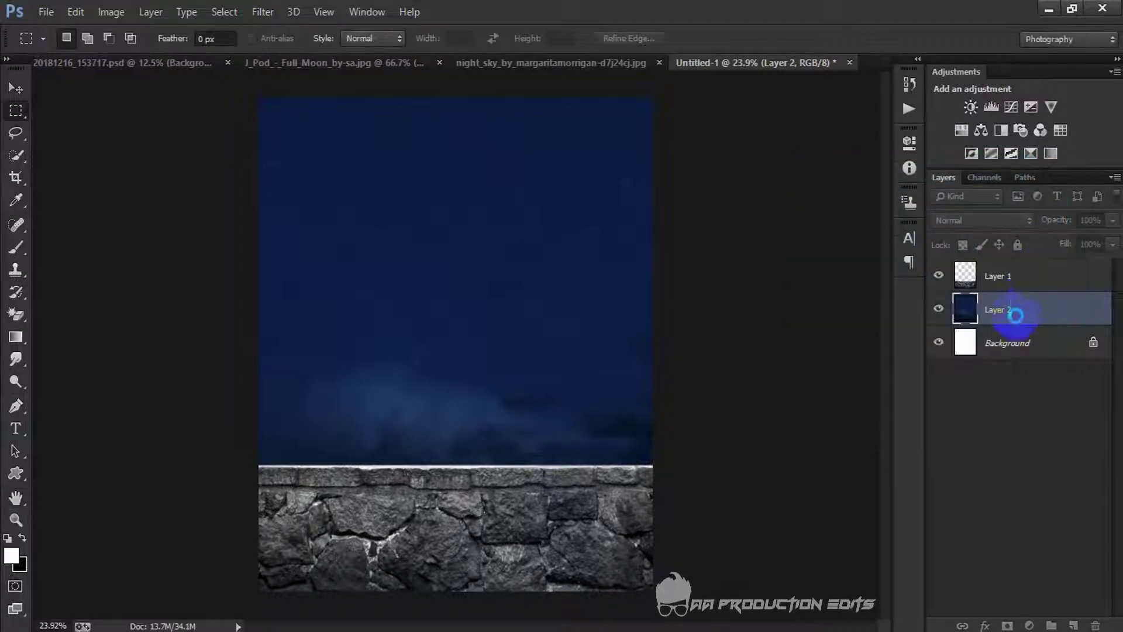
Add a Brightness/Contrast adjustment clipped to the wall on Layer 1 and set its brightness to -52
click(1037, 285)
click(971, 107)
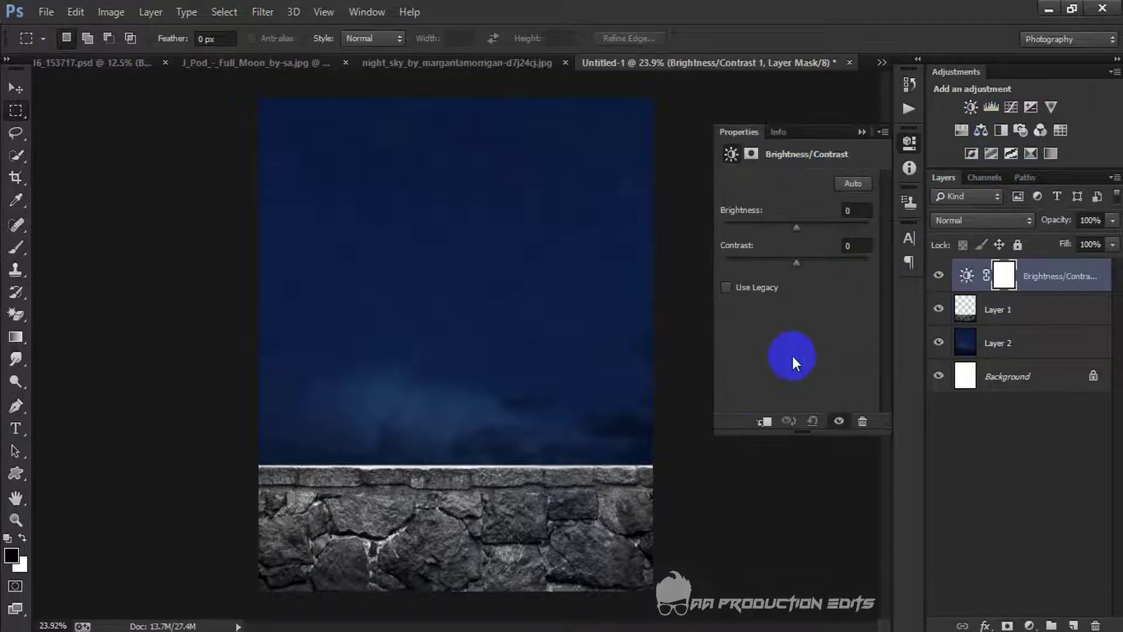
click(766, 421)
drag(795, 230, 772, 229)
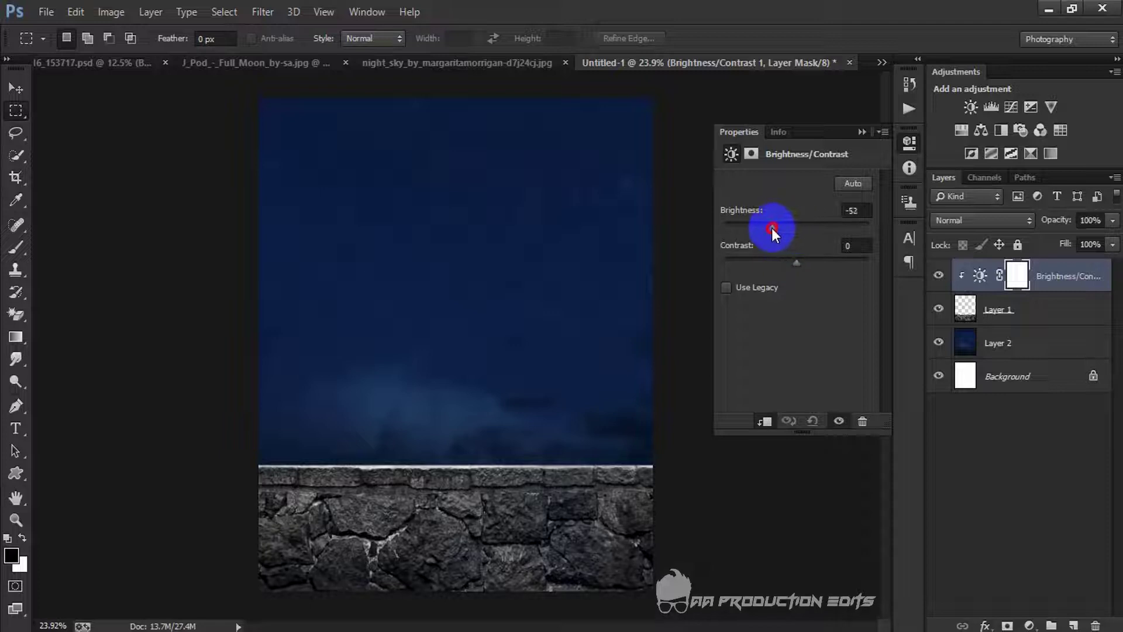
click(861, 132)
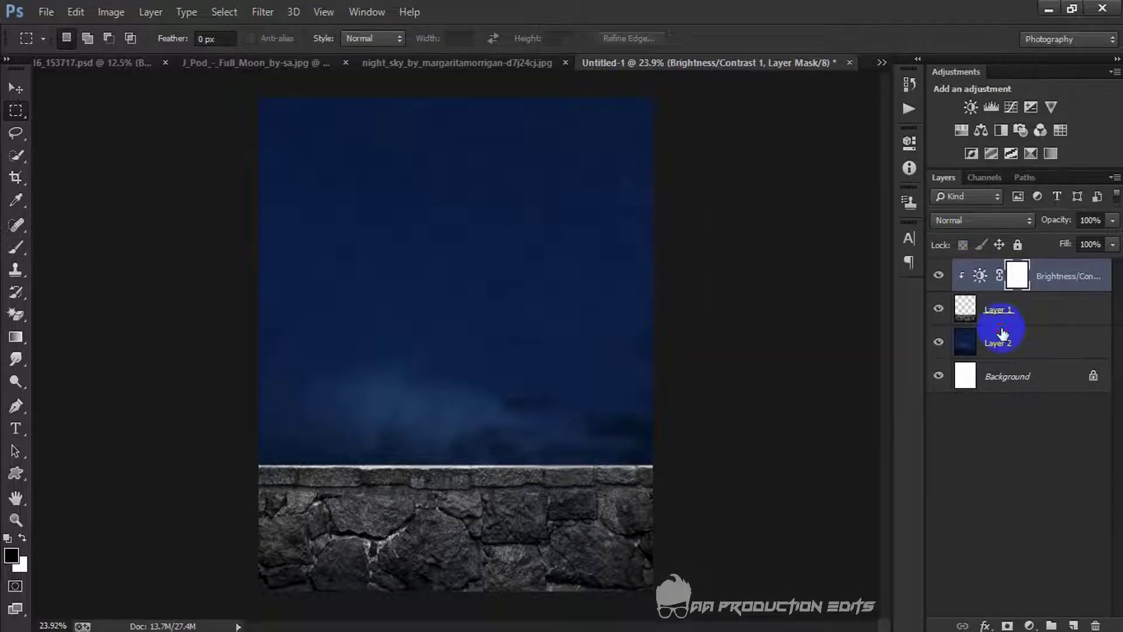
Add a Curves adjustment clipped to the night sky on Layer 2 and pull the midtones and shadows down to darken it
click(1001, 340)
click(1004, 110)
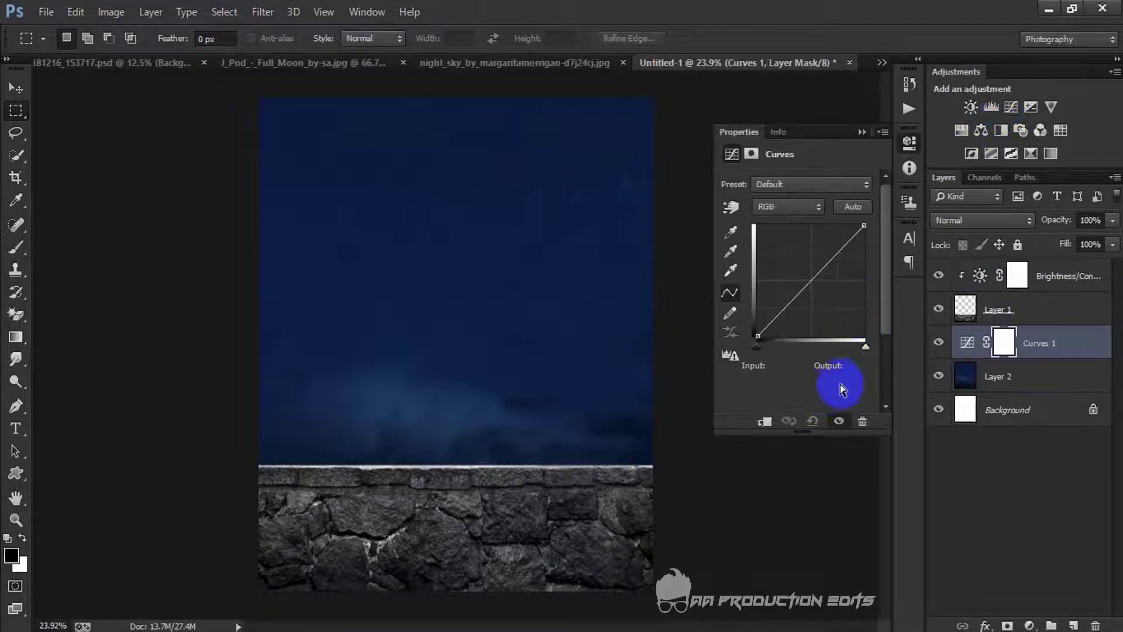
click(765, 421)
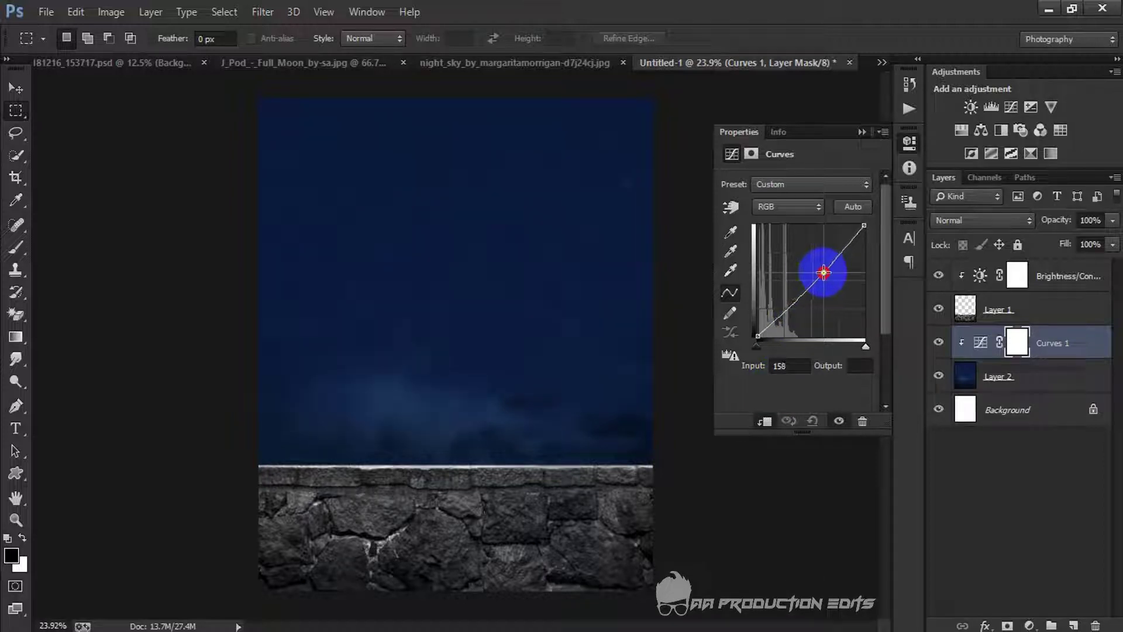
drag(790, 306, 795, 306)
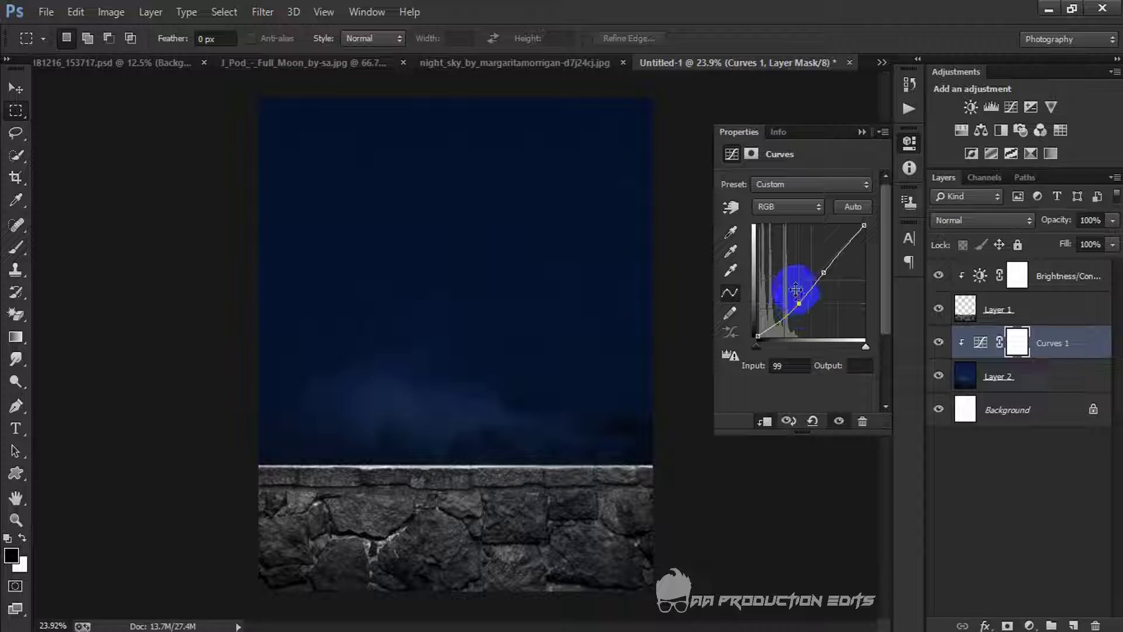
click(862, 133)
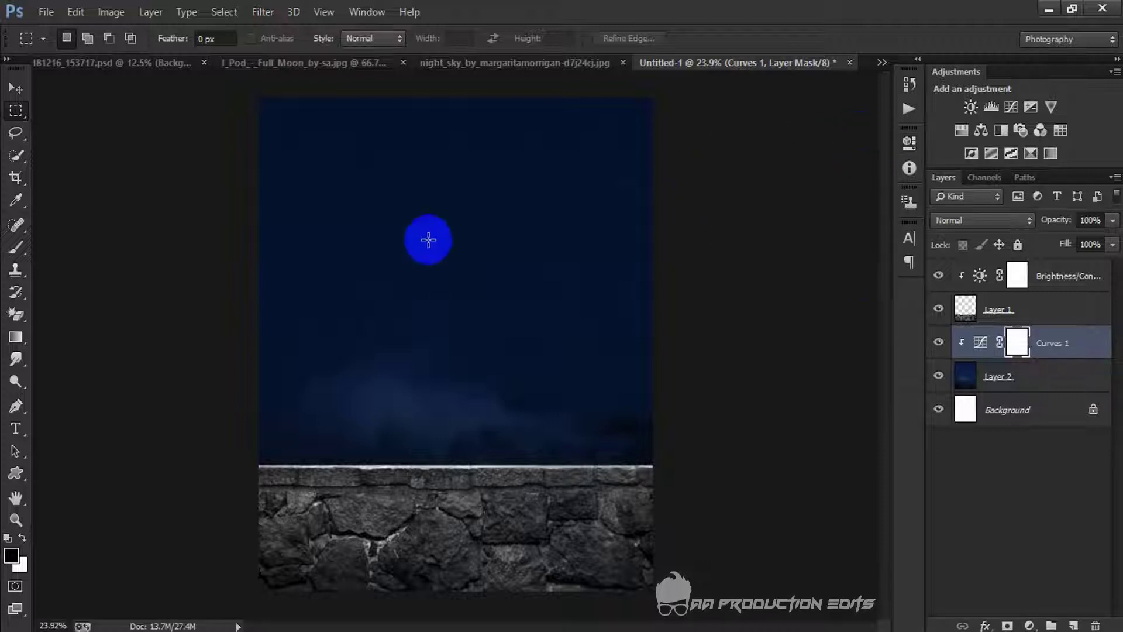
scroll(430, 242, up, 2)
scroll(429, 242, down, 1)
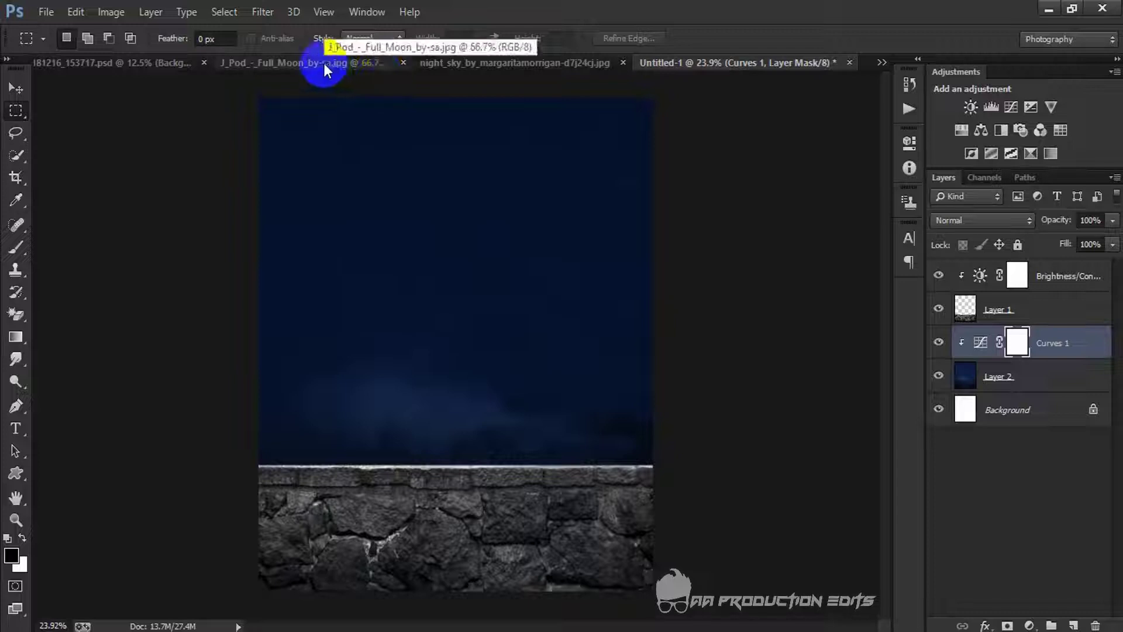
Add a Hue/Saturation adjustment clipped to the night sky on Layer 2 and set its saturation to -33
click(1001, 377)
click(961, 131)
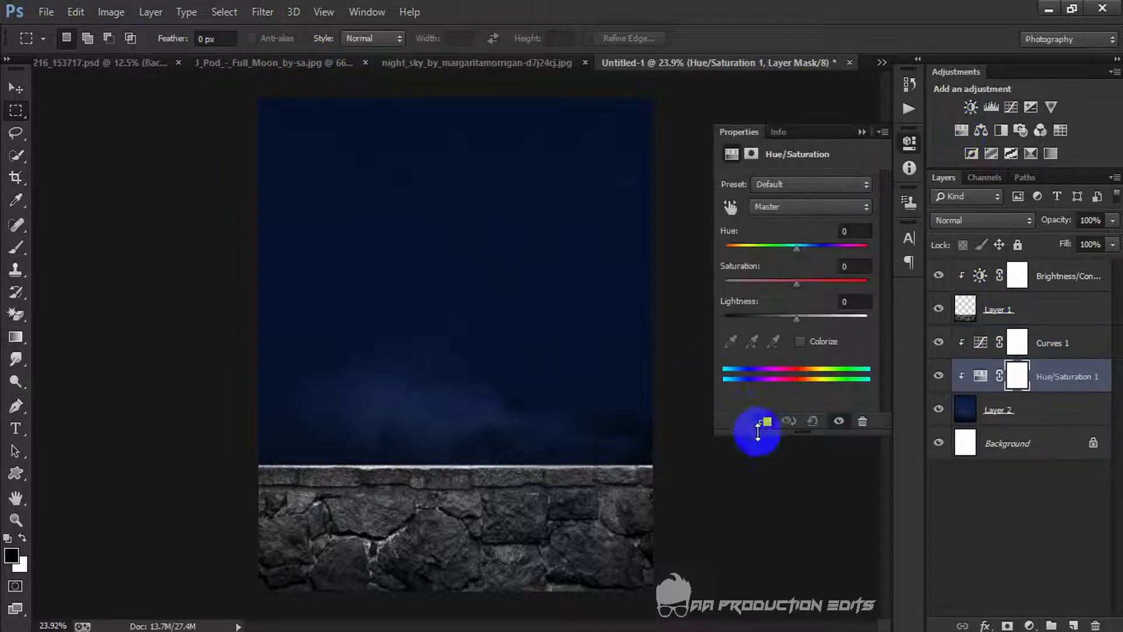
drag(764, 283, 773, 283)
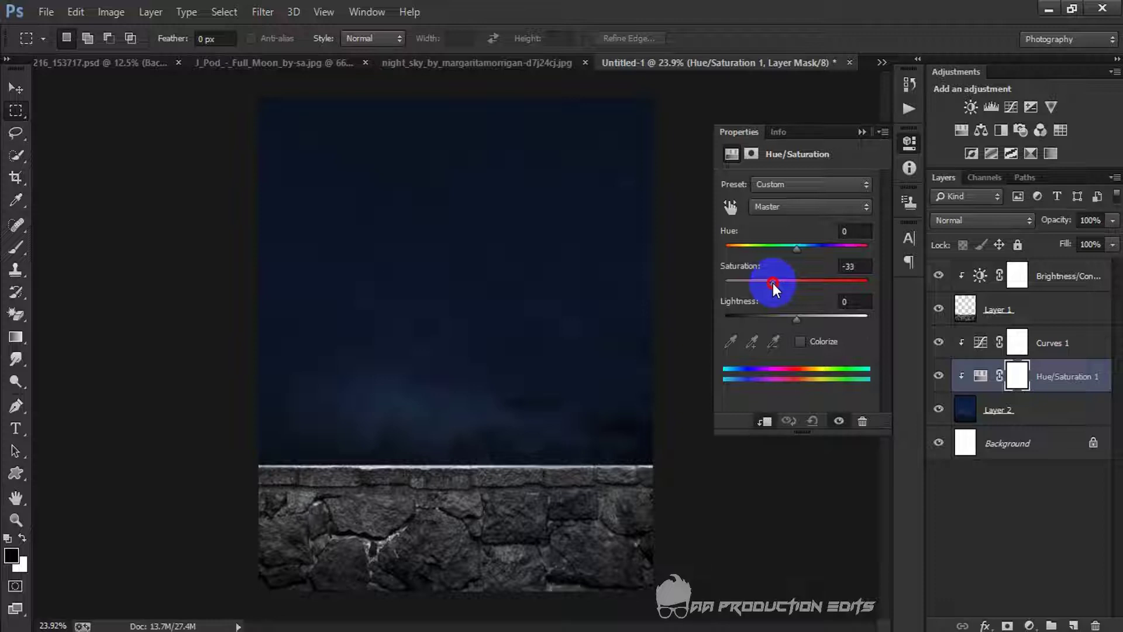
click(859, 135)
scroll(371, 120, down, 2)
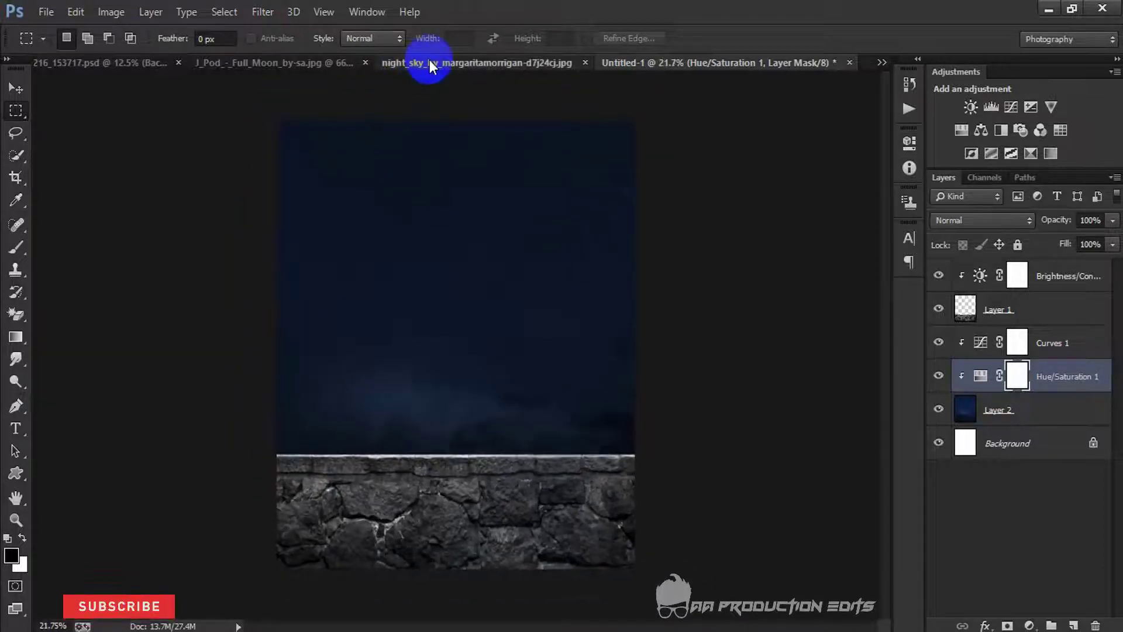
Close the night sky source image and return to the Untitled-1 composition
click(430, 65)
click(672, 61)
scroll(398, 135, down, 2)
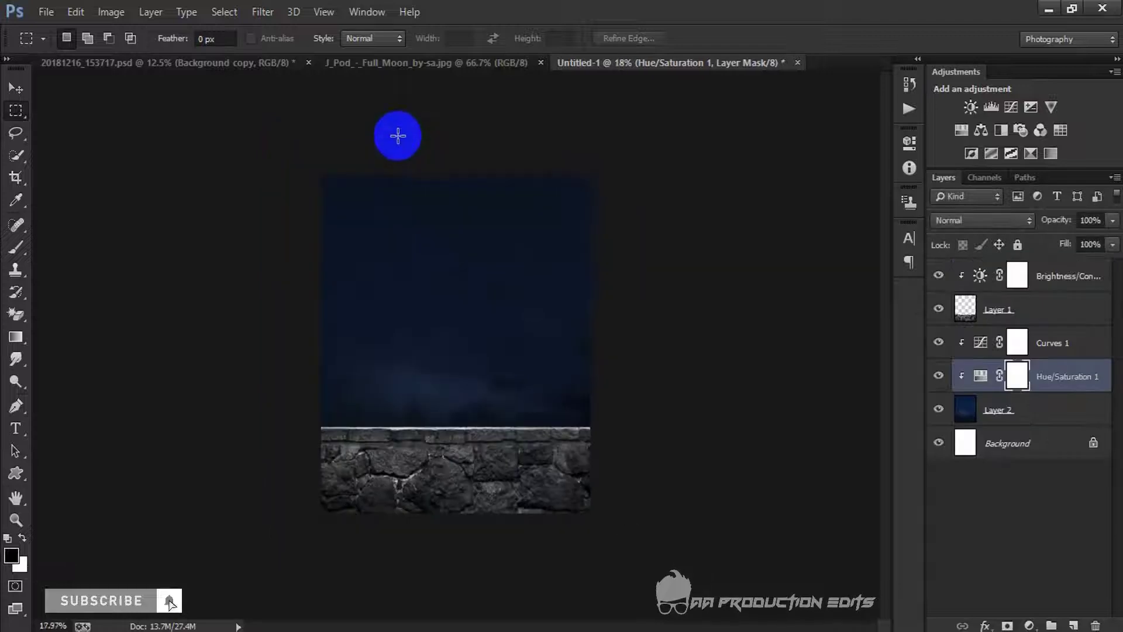
scroll(398, 136, up, 2)
scroll(398, 136, down, 1)
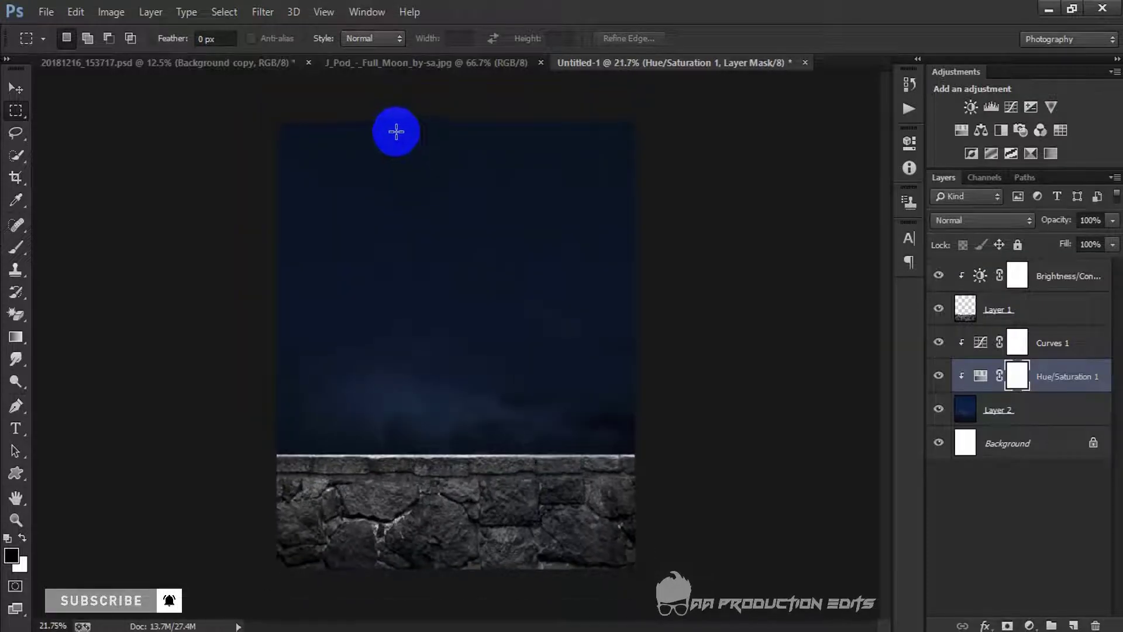
Copy the masked cutout of the man from 20181216_153717.psd into Untitled-1, leaving its original Background layer hidden
click(248, 65)
click(15, 89)
click(939, 309)
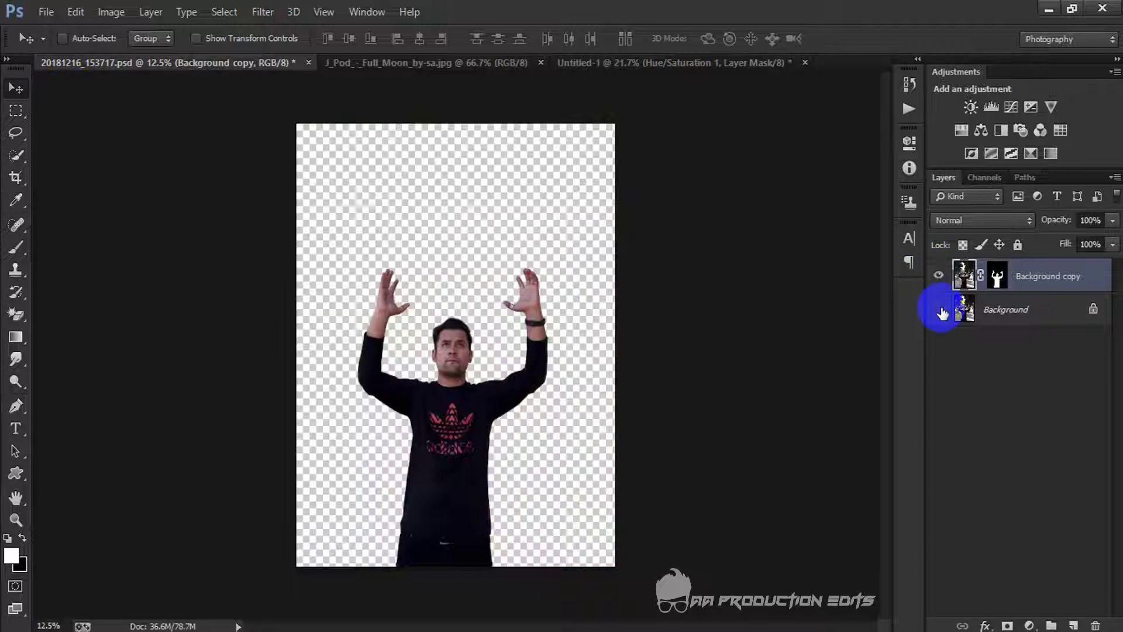
click(939, 309)
click(939, 310)
drag(551, 301, 546, 371)
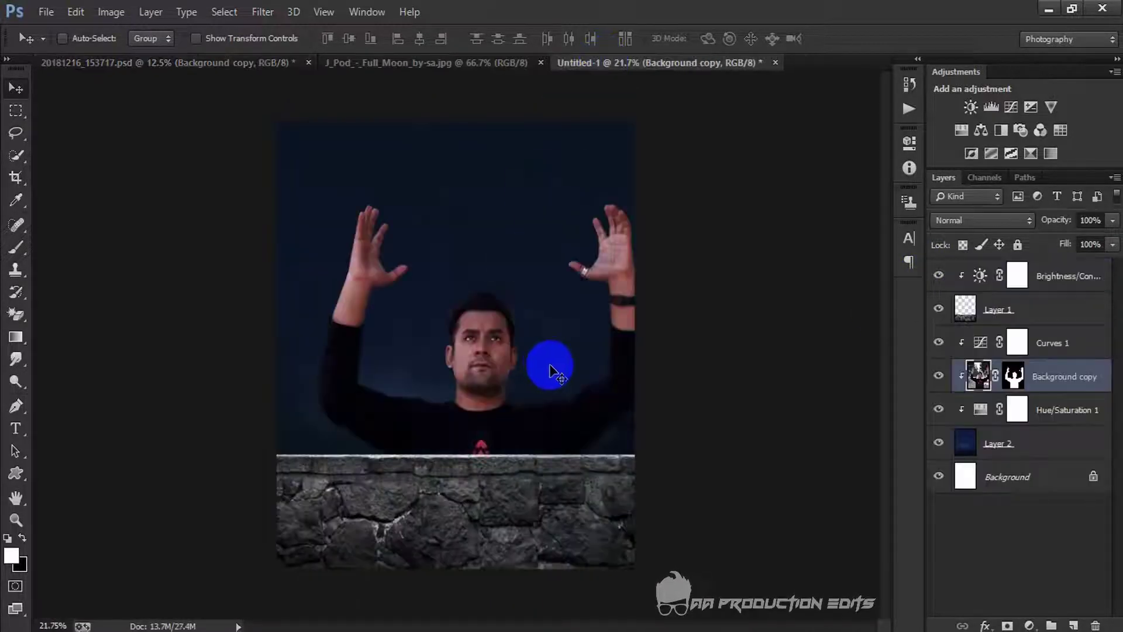
Move the Background copy layer to the top of the stack and position the man in front of the wall
click(998, 374)
drag(998, 375, 1032, 251)
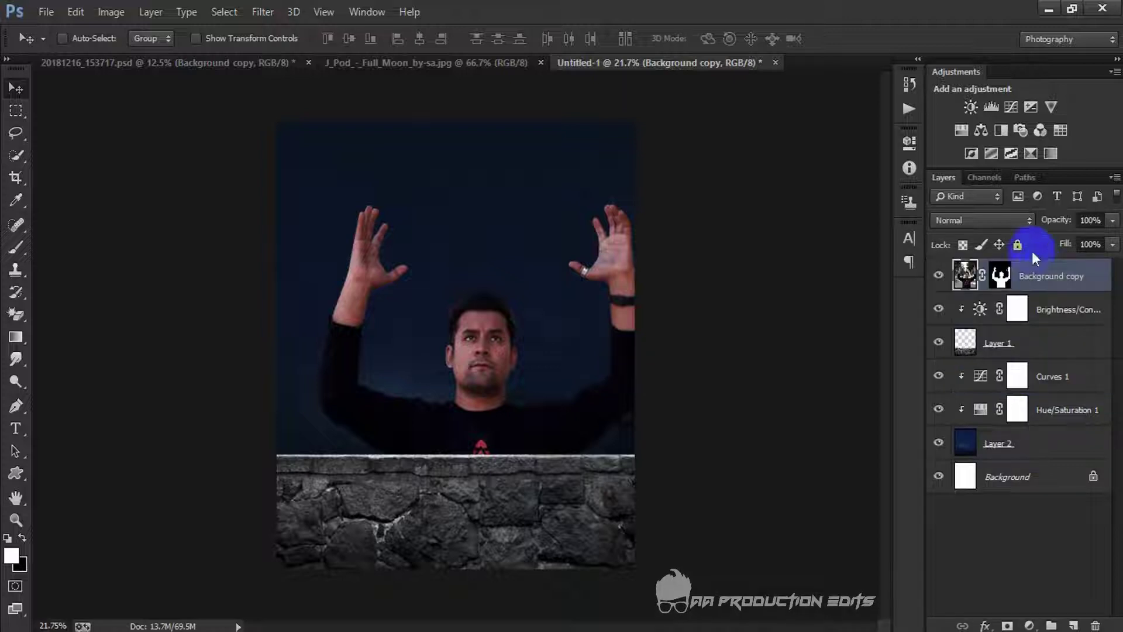
drag(547, 457, 514, 383)
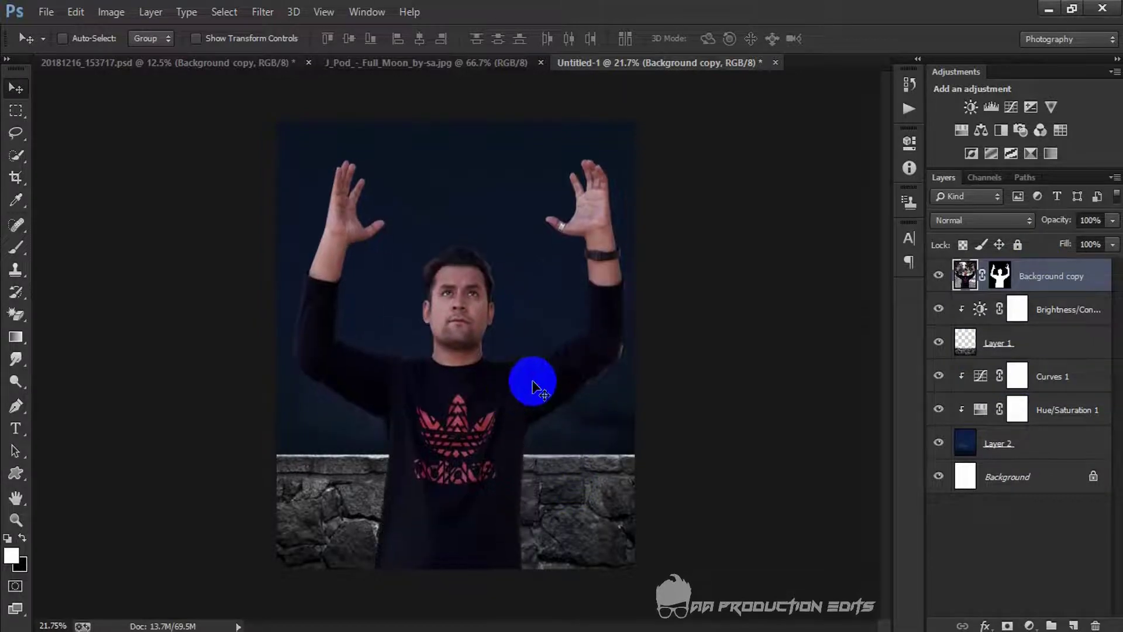
Scale the man to 69%, rotate him -1.76° and centre him with his waist at the canvas's lower edge
key(ctrl+t)
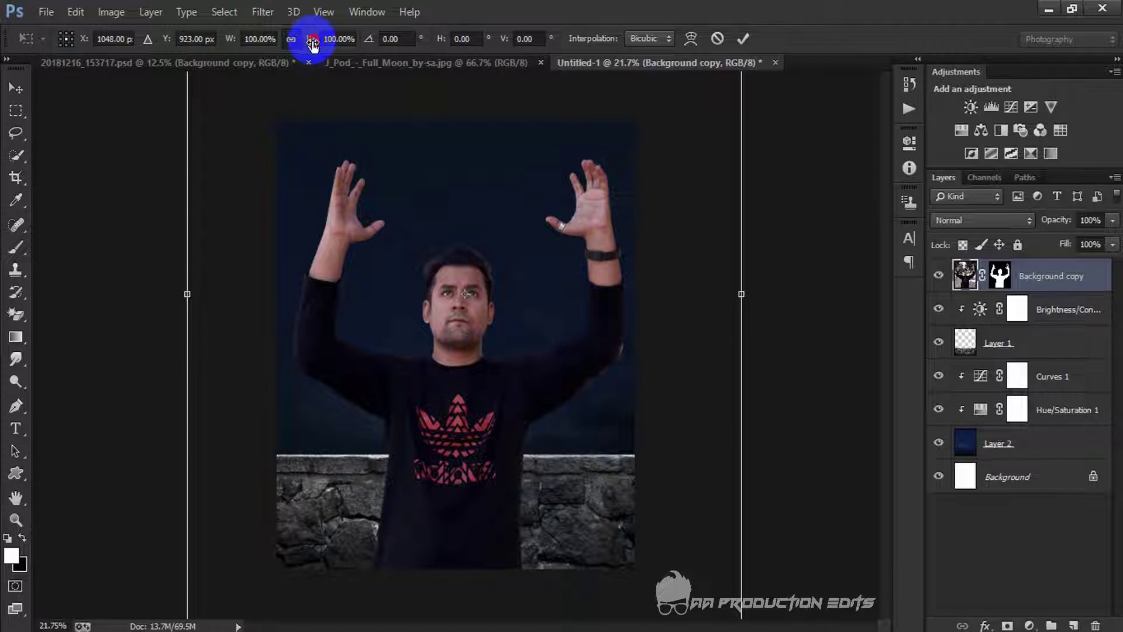
drag(313, 44, 293, 37)
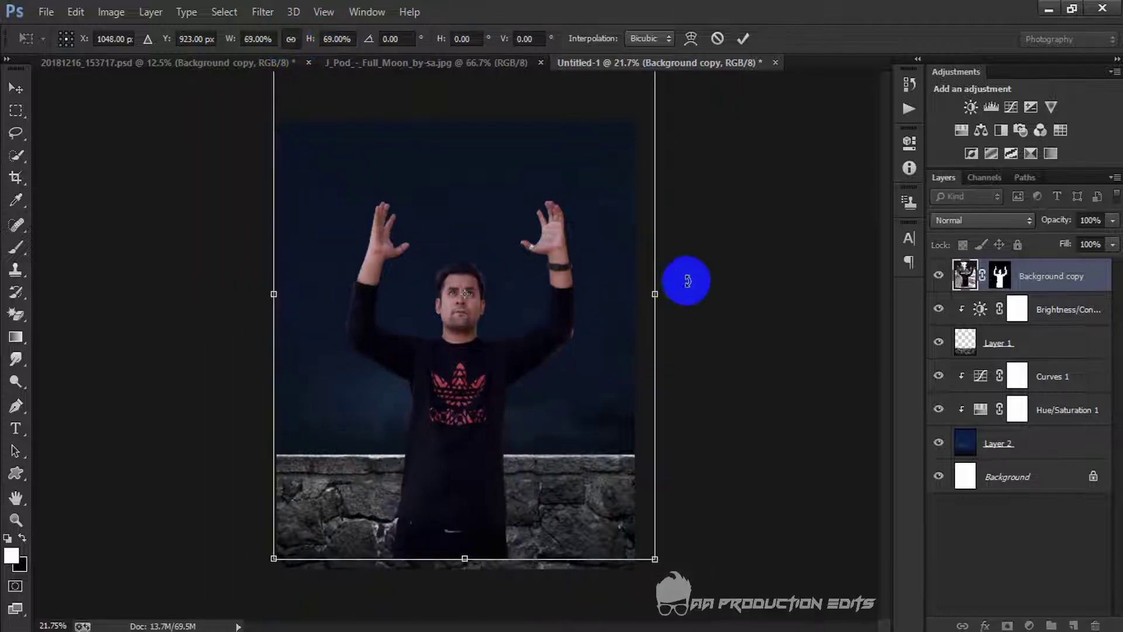
drag(688, 280, 696, 253)
drag(522, 335, 521, 356)
drag(722, 291, 724, 298)
mouse_move(574, 306)
mouse_down()
mouse_move(573, 317)
mouse_move(569, 308)
mouse_up()
drag(717, 264, 743, 118)
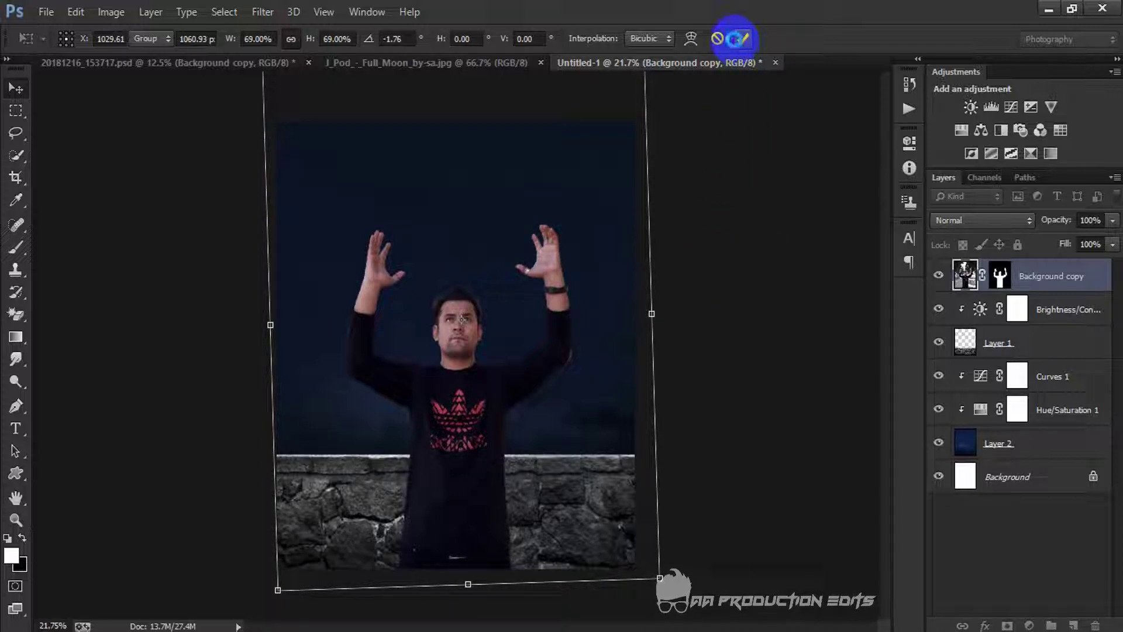
Extend the canvas upward with the Crop tool to a height of about 39.7 in
click(18, 181)
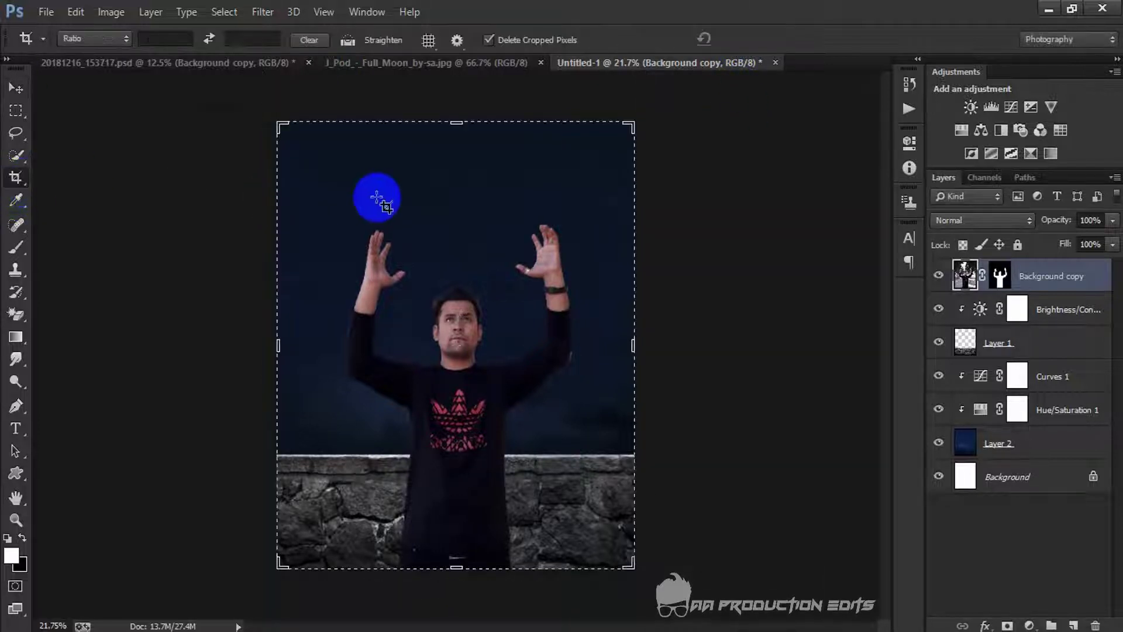
click(378, 198)
drag(450, 128, 449, 83)
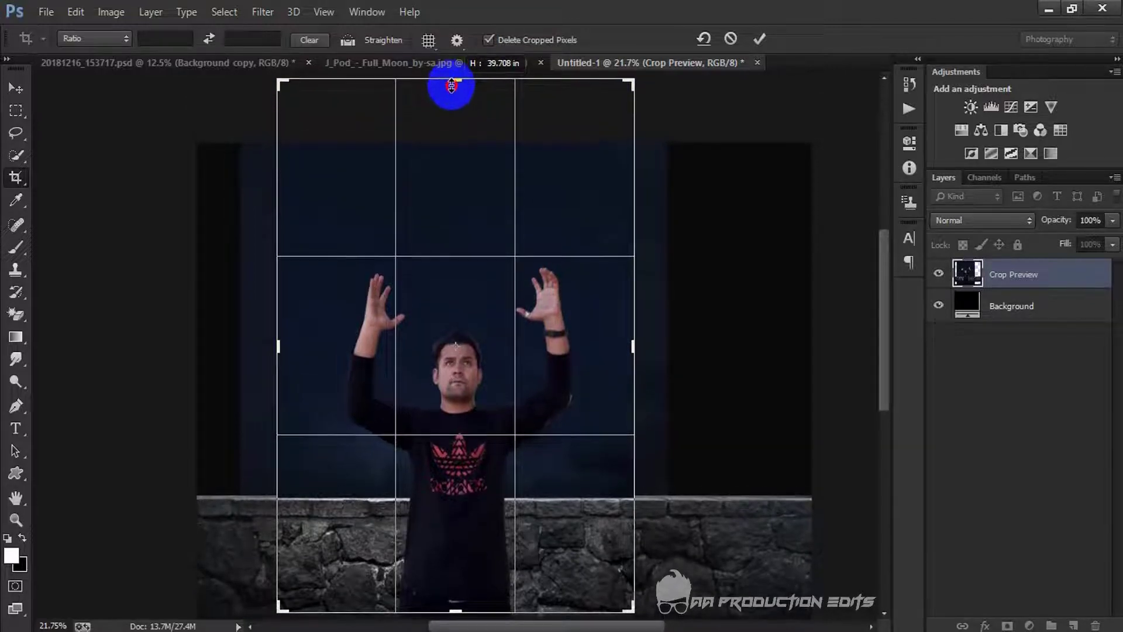
click(759, 39)
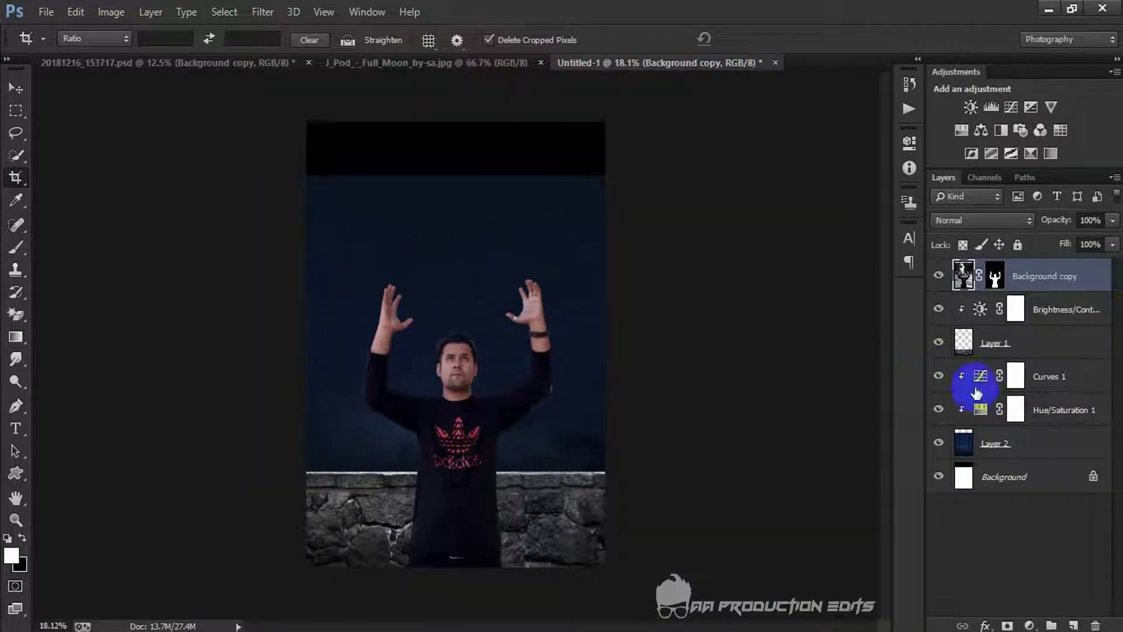
Stretch the night sky on Layer 2 upward to 113.63% height so it fills the extended canvas
click(1010, 447)
key(ctrl+t)
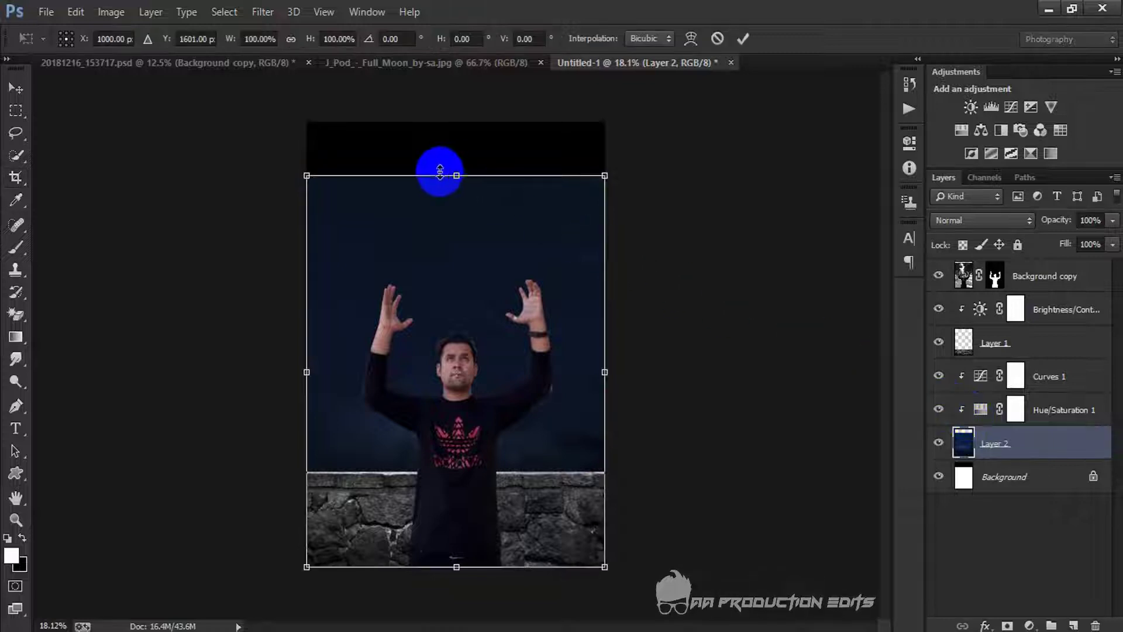
drag(462, 170, 459, 123)
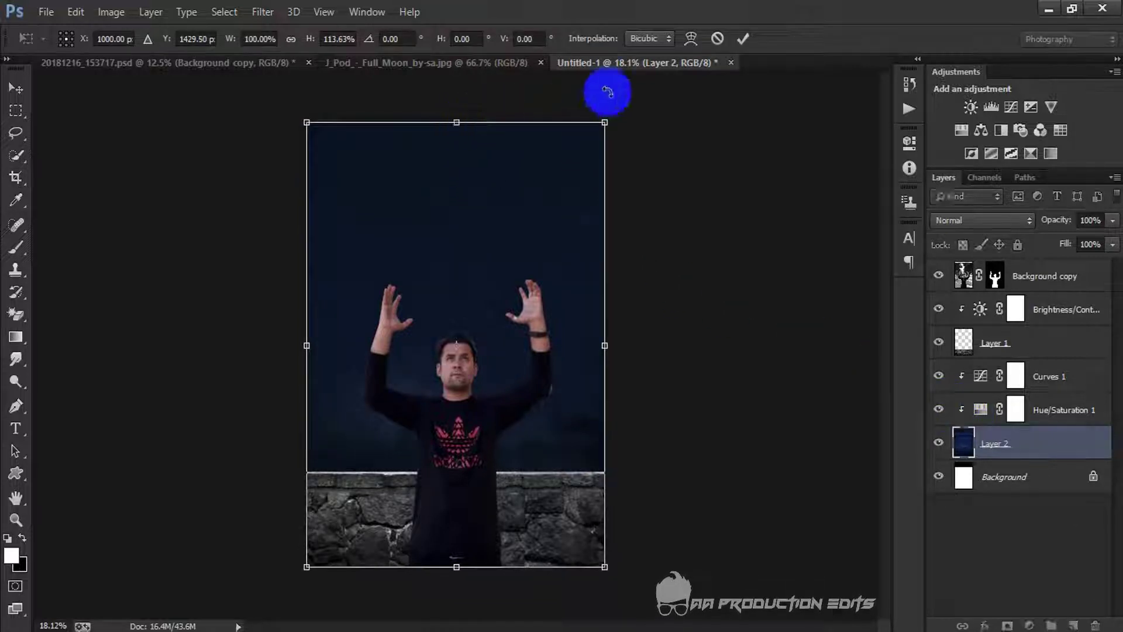
click(742, 37)
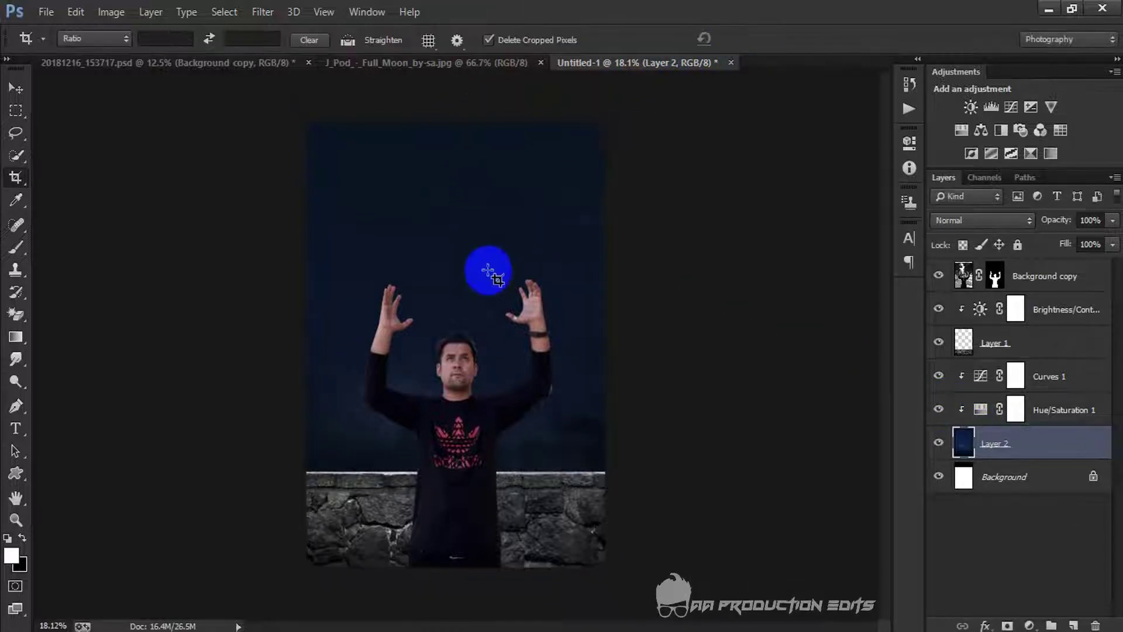
Crop a thin strip off the canvas's upper edge to a height of about 38.8 in
key(ctrl+0)
click(486, 260)
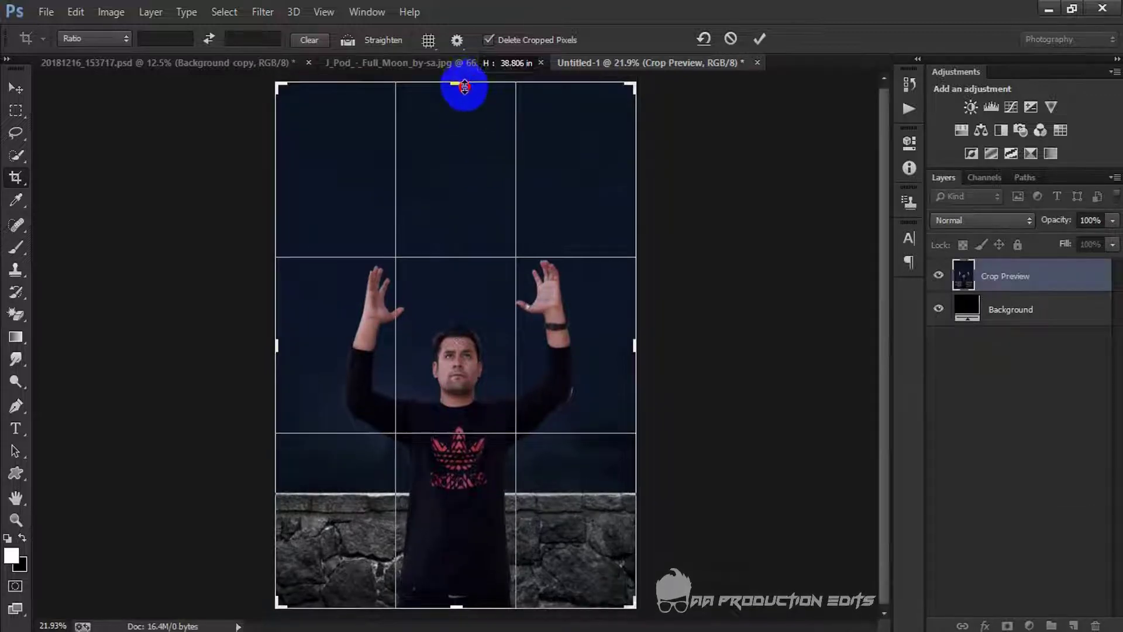
click(754, 39)
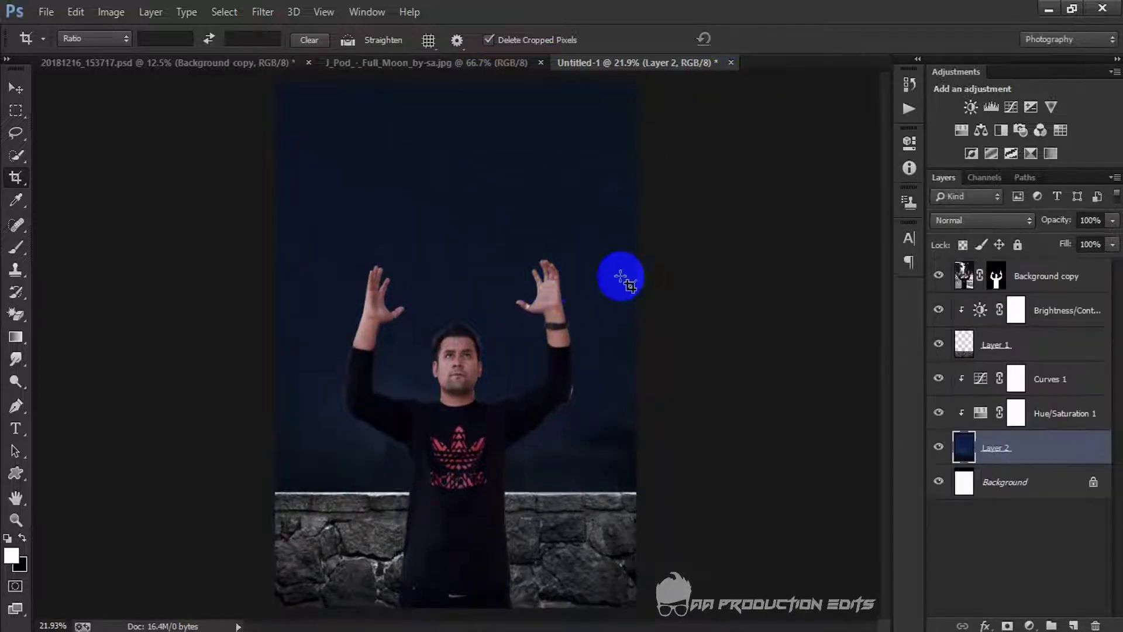
Apply the layer mask of the man's Background copy layer permanently
right_click(995, 281)
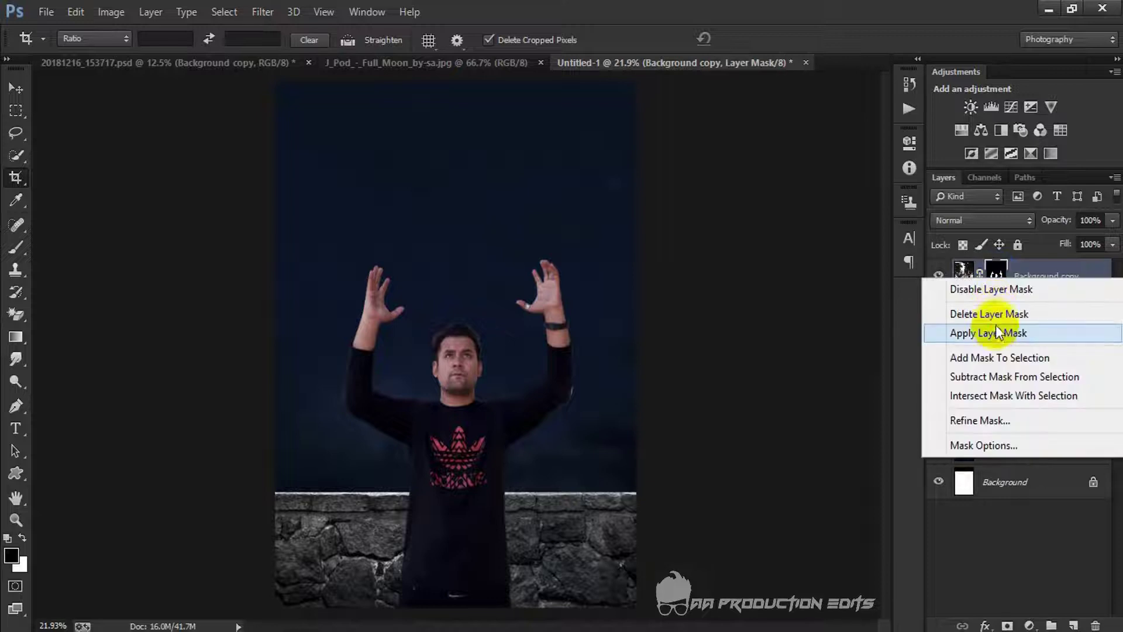
click(996, 332)
scroll(498, 326, down, 1)
scroll(498, 326, up, 1)
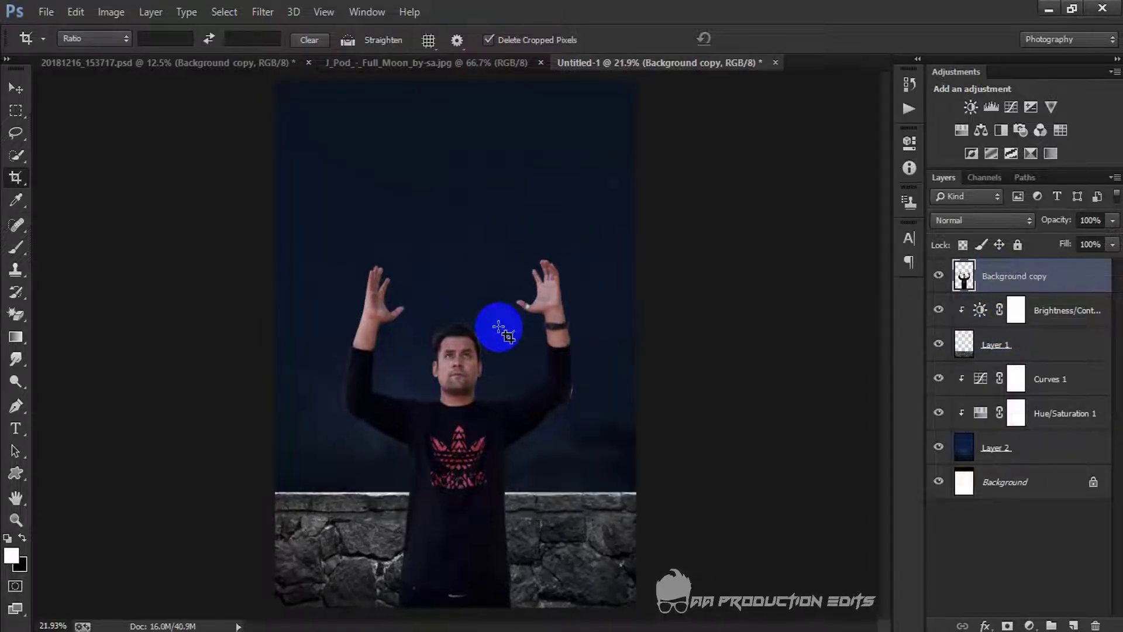
Close 20181216_153717.psd without saving its changes
click(243, 63)
click(308, 62)
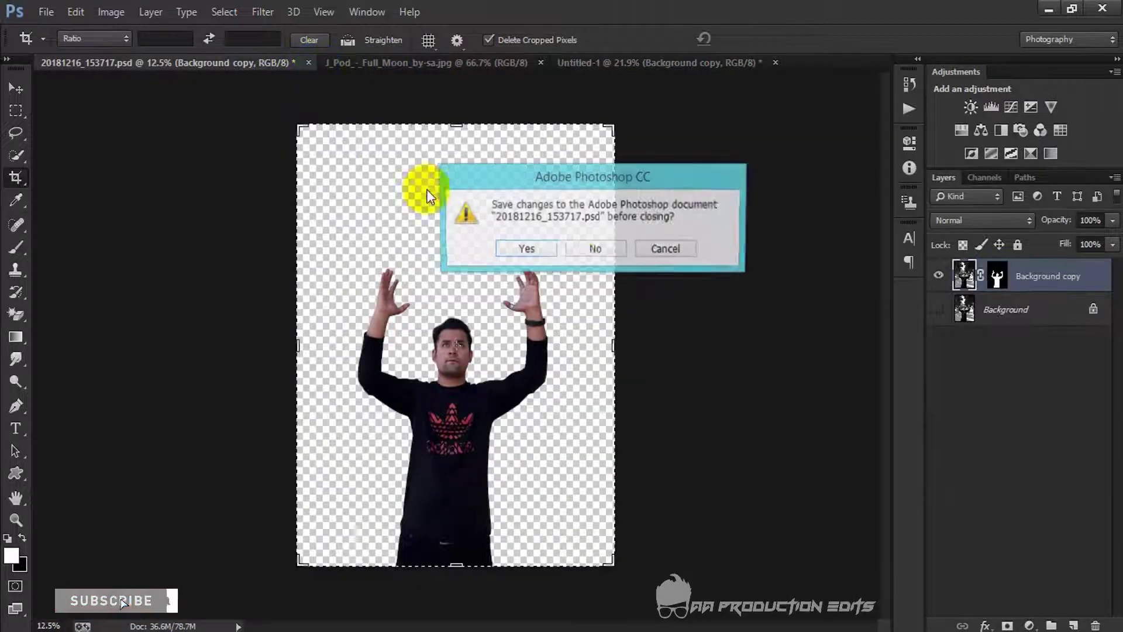
click(577, 250)
In the full moon image, select the moon's disc with the Quick Selection tool and add a layer mask from it
click(170, 64)
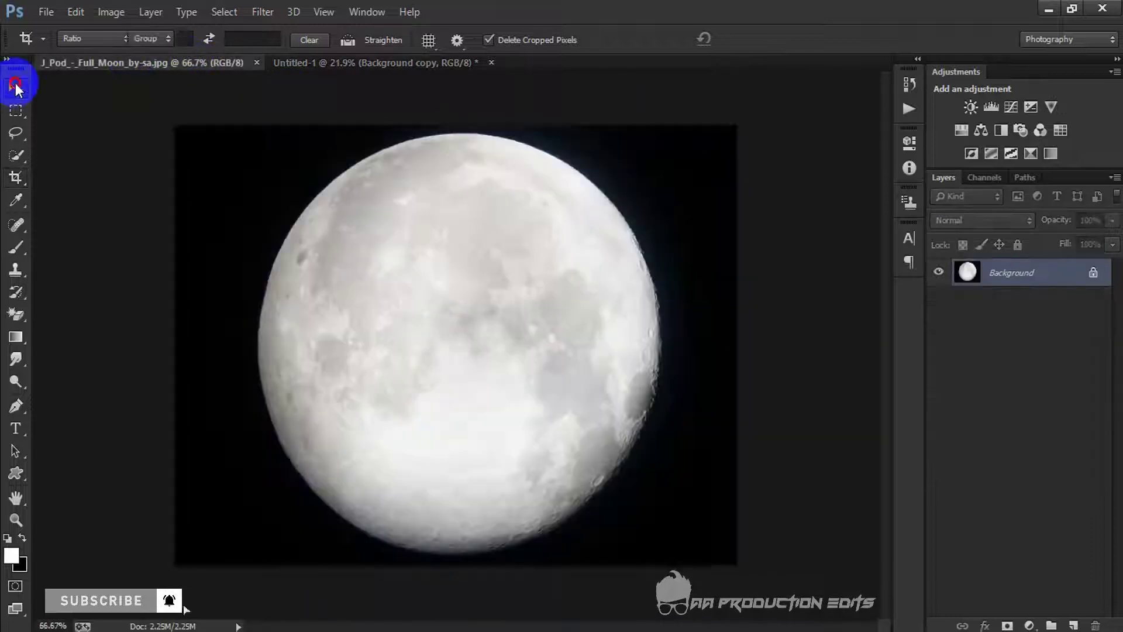
click(16, 87)
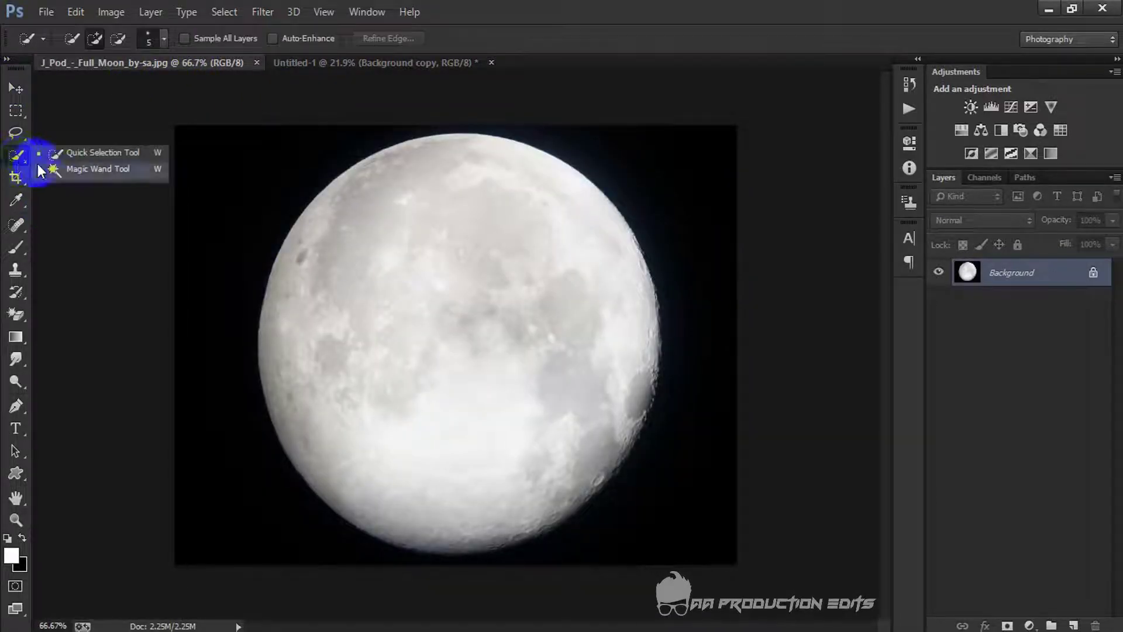
click(57, 154)
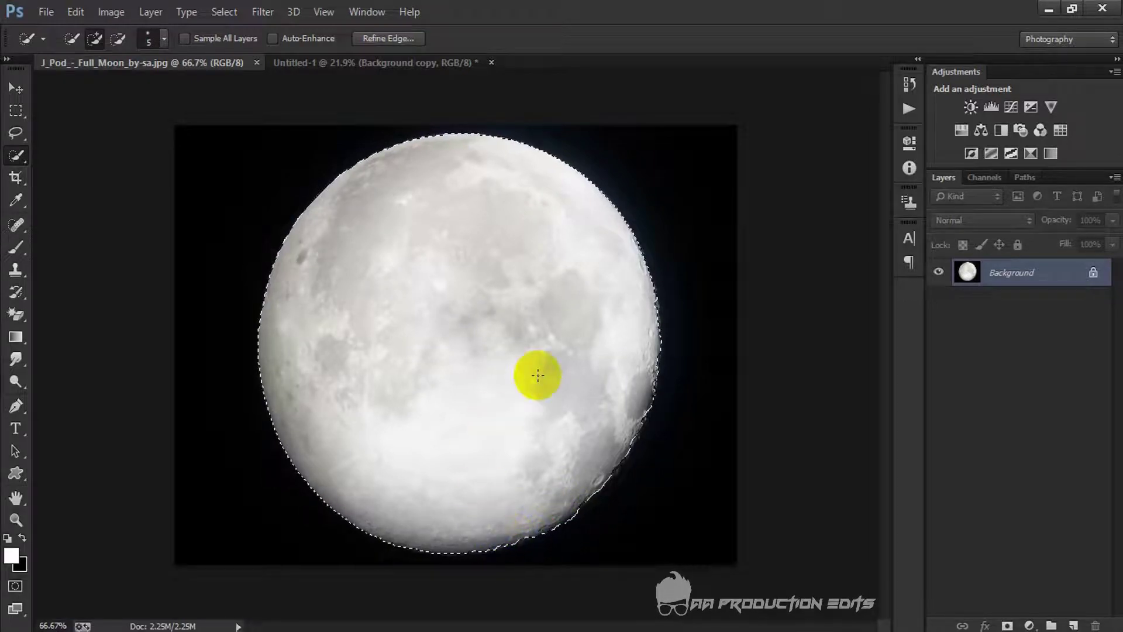
scroll(537, 374, down, 2)
click(1006, 623)
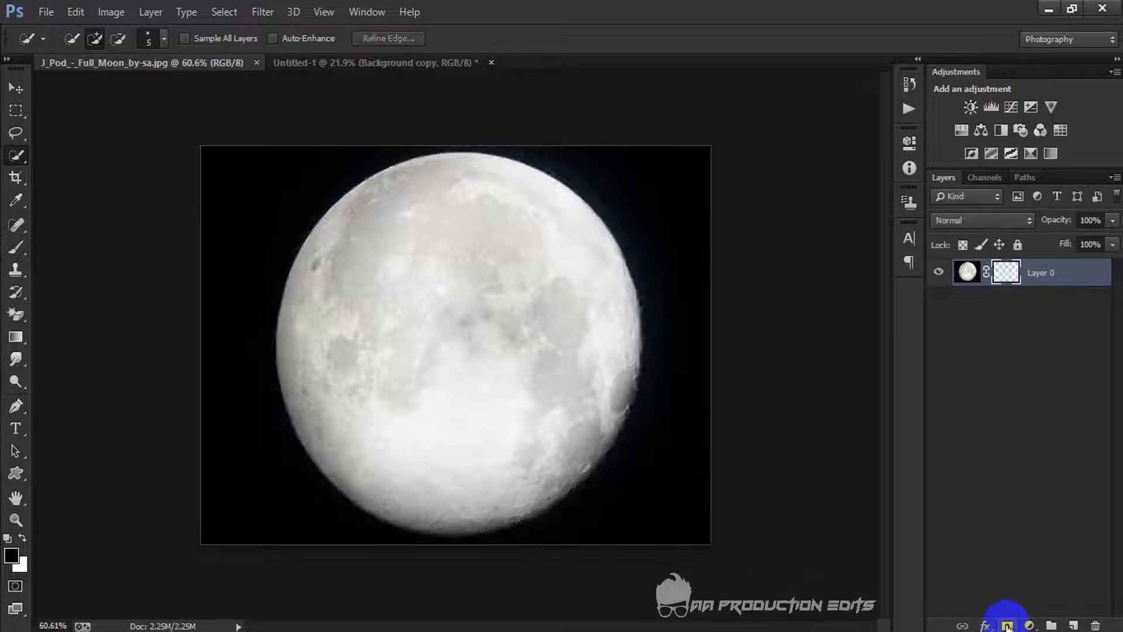
Refine the moon's layer mask with Smooth 15, Feather 4.8 px, Contrast 13% and Shift Edge -18%, and apply the mask permanently
right_click(1006, 271)
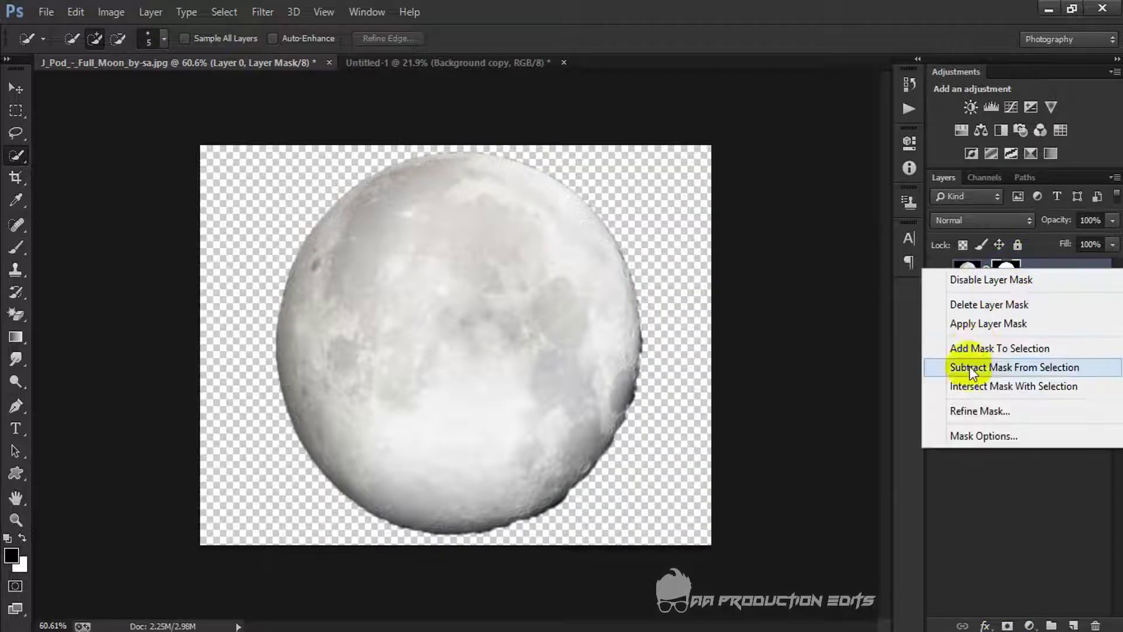
click(970, 411)
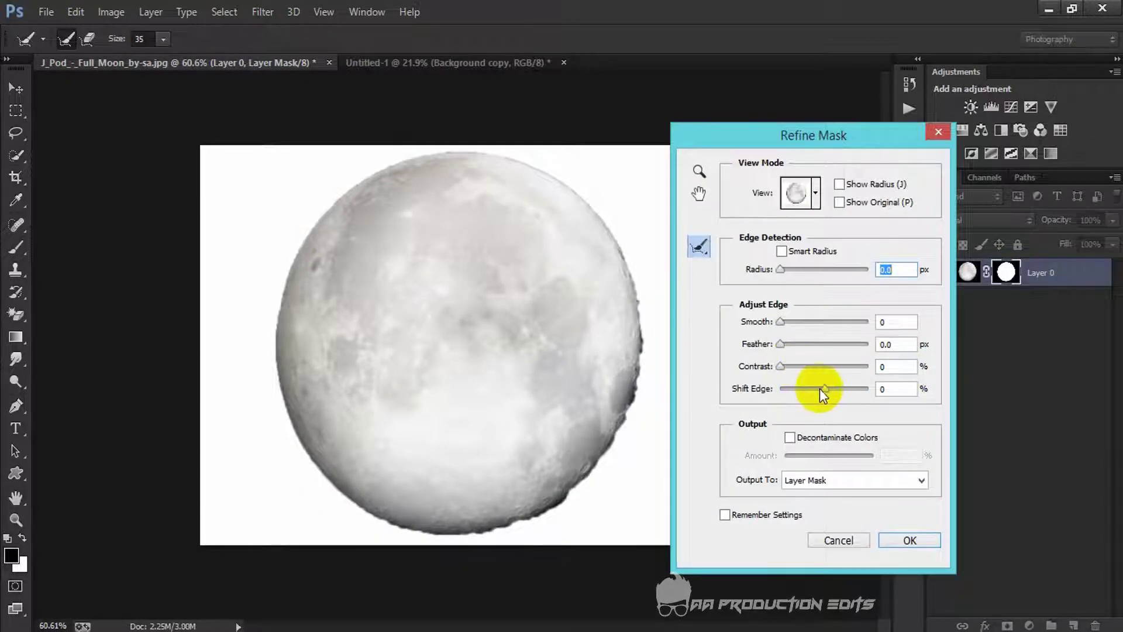
drag(822, 390, 816, 389)
drag(781, 322, 803, 348)
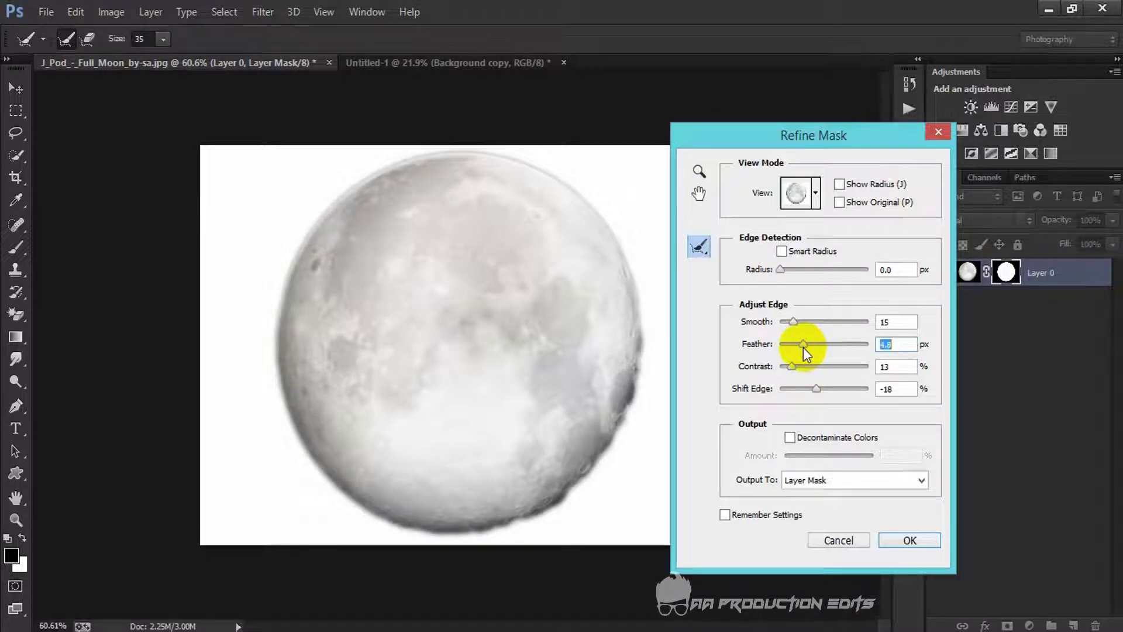
click(910, 539)
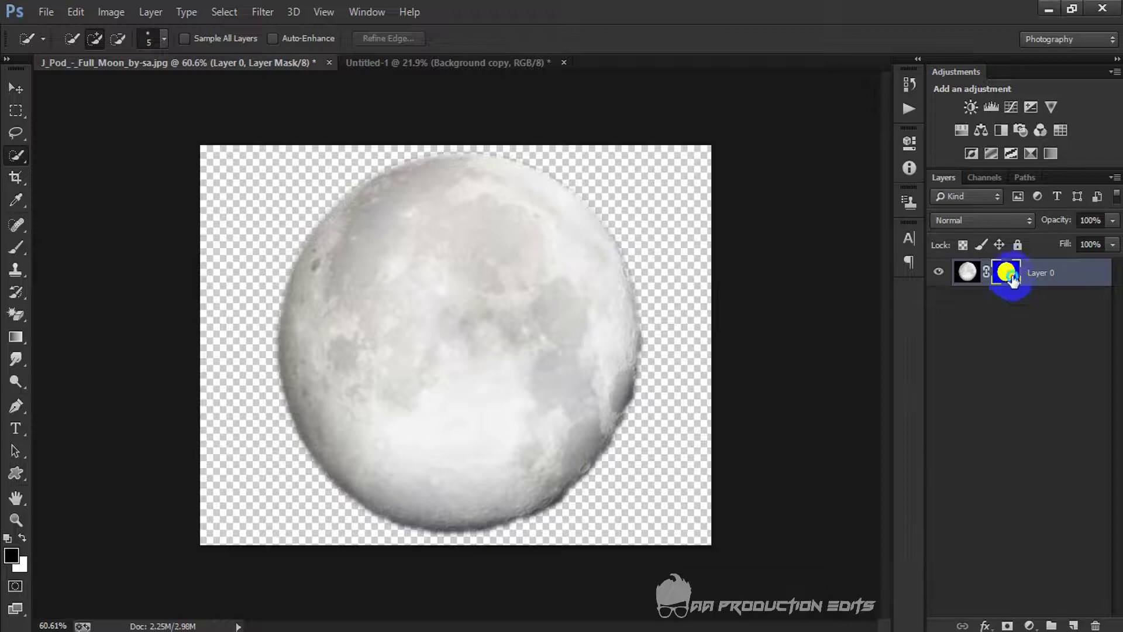
right_click(1011, 279)
click(1008, 332)
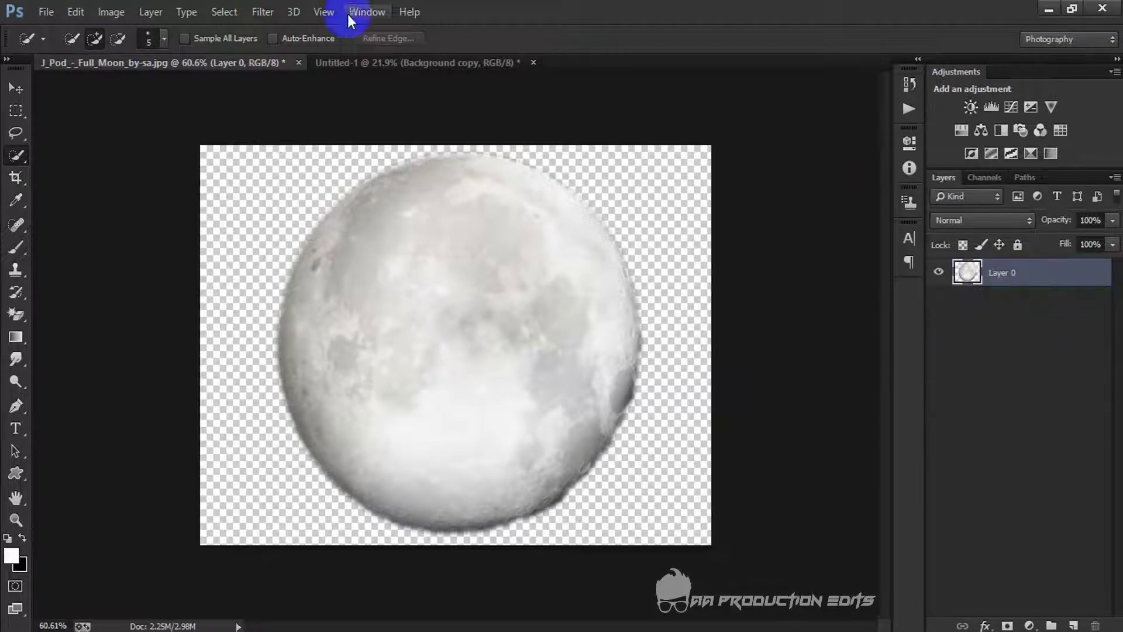
Open the moon layer in Liquify and smooth the uneven outline along its lower and right edges with a size 75 brush
click(262, 12)
click(310, 147)
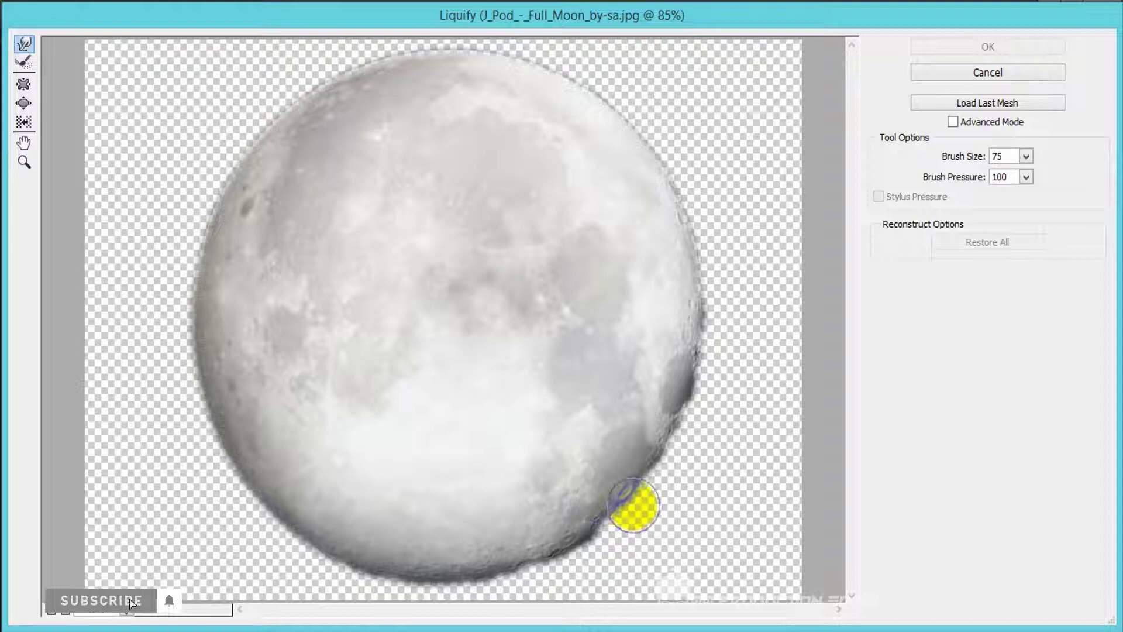
mouse_move(601, 544)
mouse_down()
mouse_move(577, 564)
mouse_move(502, 585)
mouse_up()
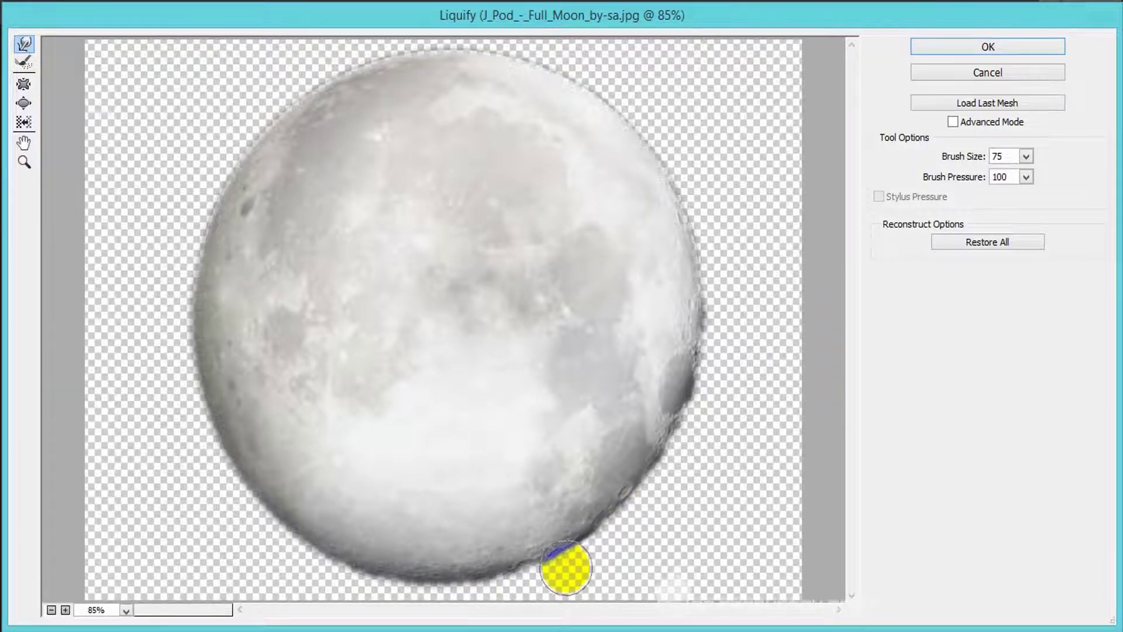
drag(493, 591, 453, 590)
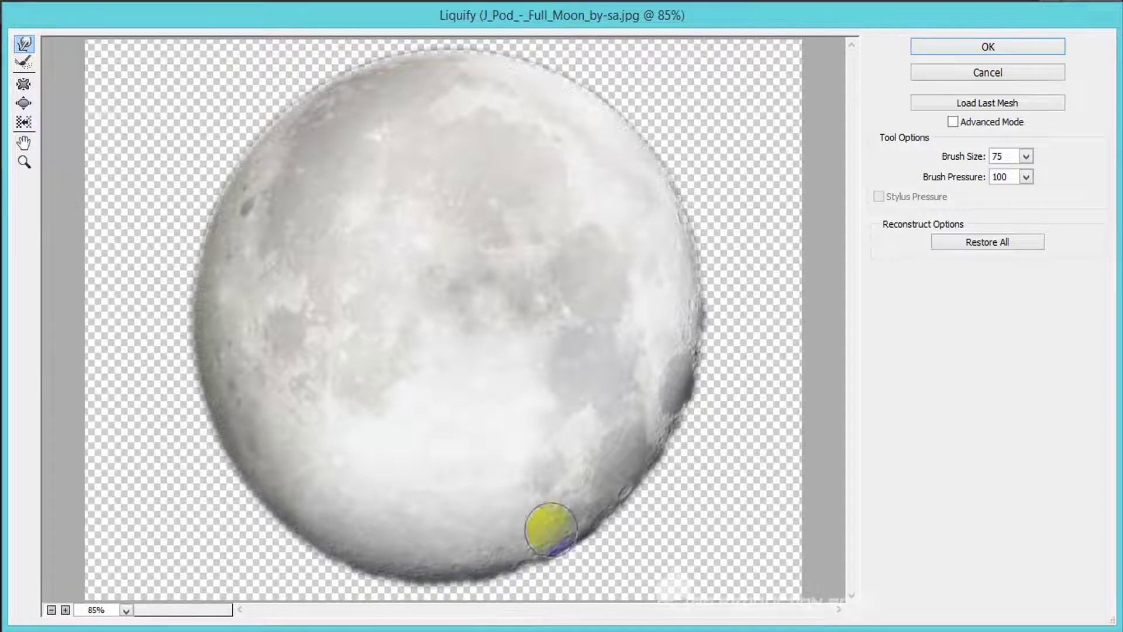
drag(724, 372, 704, 386)
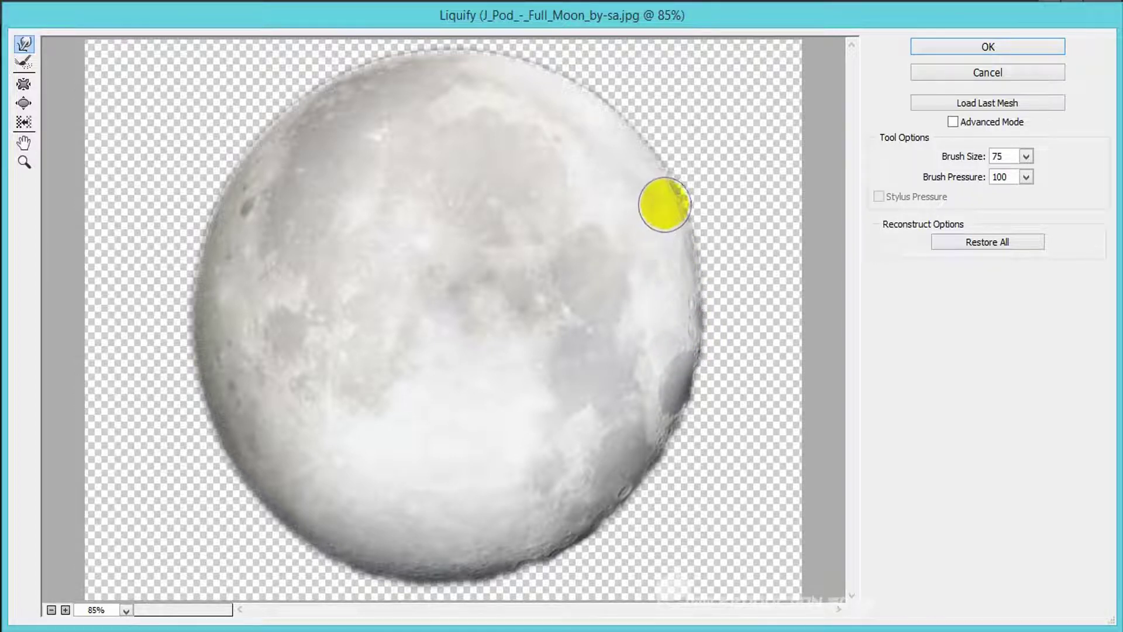
drag(655, 187, 653, 183)
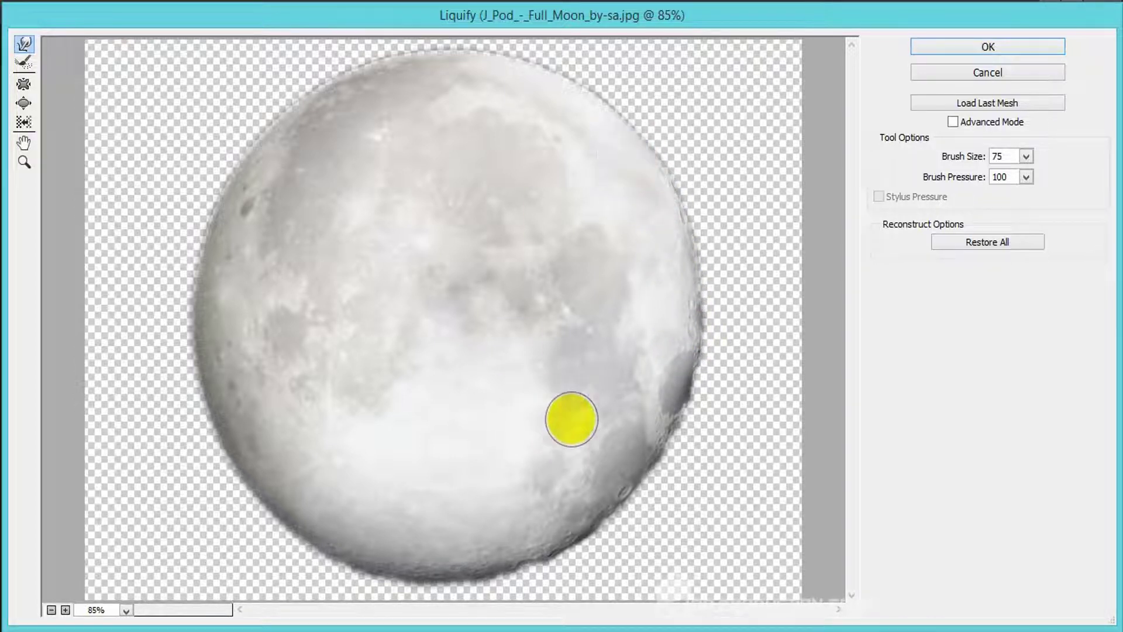
Enlarge the Liquify brush to 175, reshape the moon's lower edge into a rounder curve and apply the filter
key(bracketright)
key(bracketright)
key(bracketright)
key(bracketright)
key(bracketright)
key(bracketright)
key(bracketright)
key(bracketright)
key(bracketright)
key(bracketright)
key(bracketright)
key(bracketright)
key(bracketright)
key(bracketright)
key(bracketright)
key(bracketright)
key(bracketright)
key(bracketright)
key(bracketright)
key(bracketright)
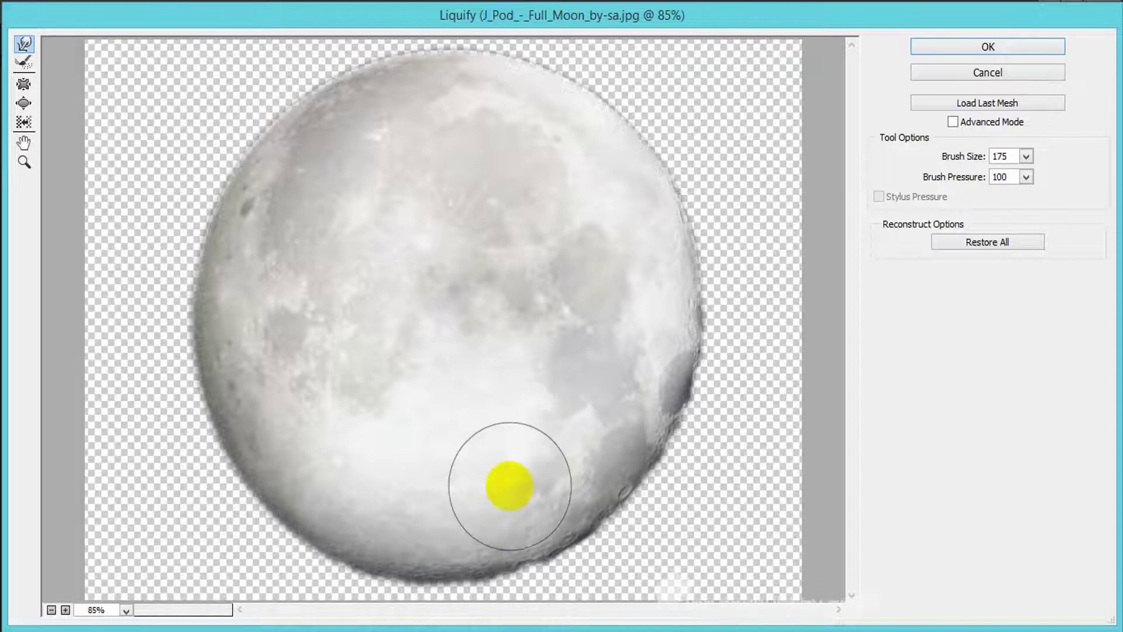
mouse_move(510, 519)
mouse_down()
mouse_move(524, 570)
mouse_move(556, 526)
mouse_up()
key(alt)
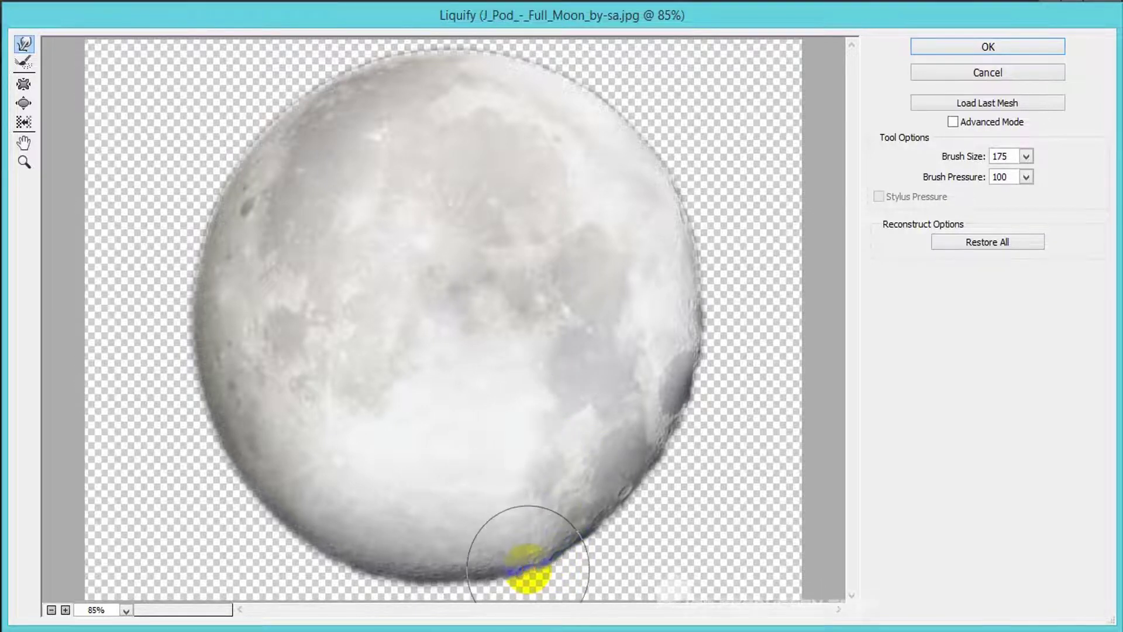
key(ctrl+z)
mouse_move(529, 571)
mouse_down()
mouse_move(457, 594)
mouse_move(399, 590)
mouse_move(448, 577)
mouse_up()
key(Return)
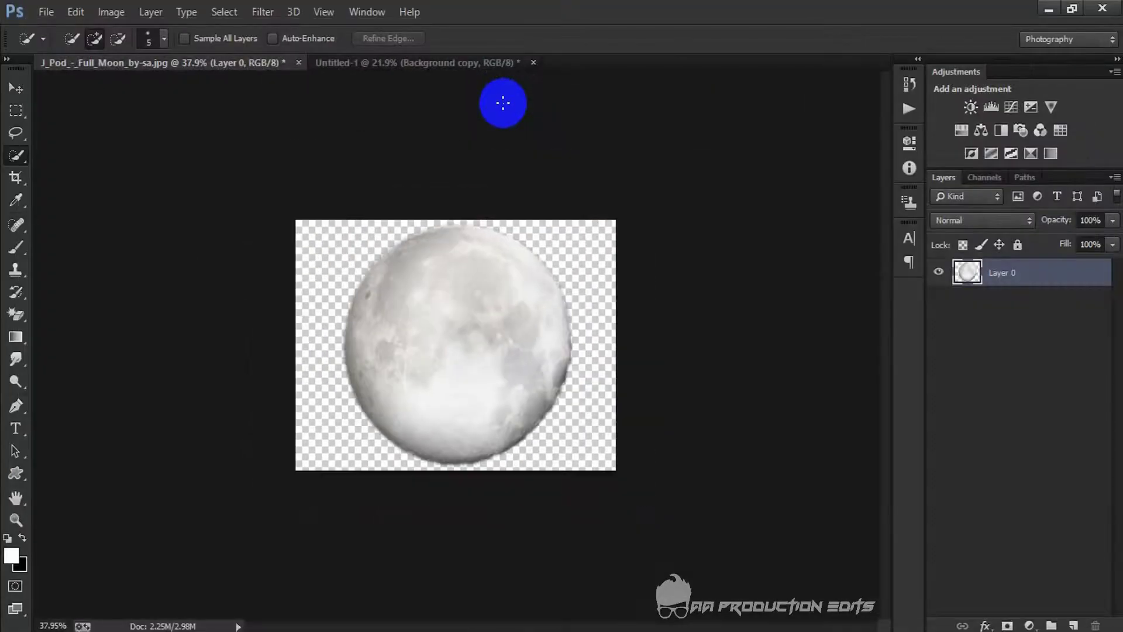
Copy the cut-out moon into the Untitled-1 composition above the man, and close the moon image without saving
scroll(503, 103, up, 3)
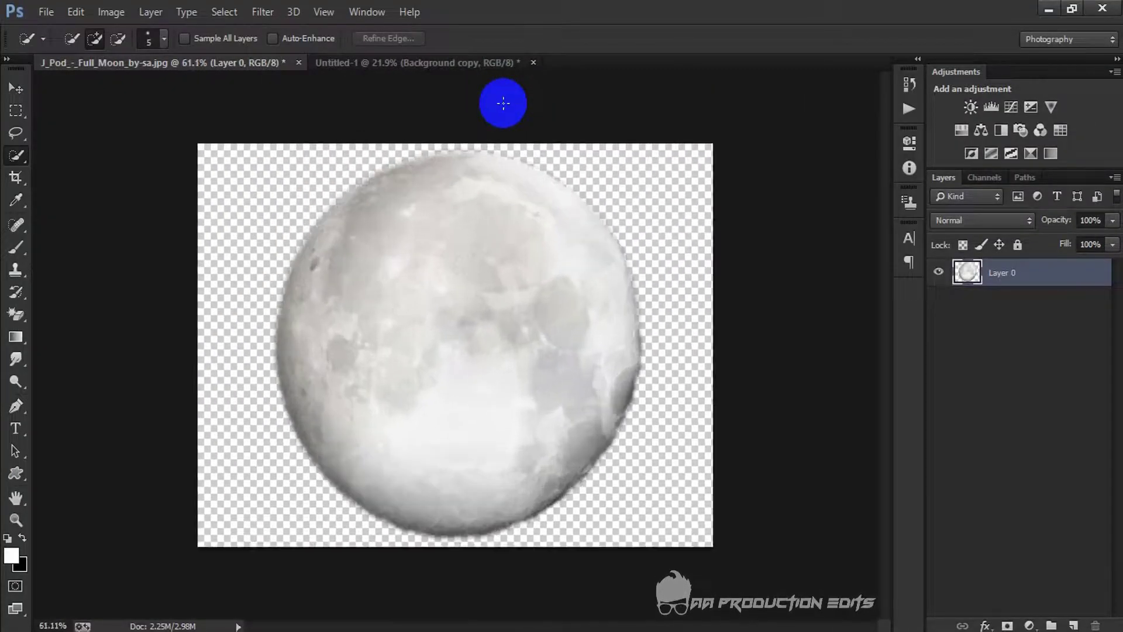
click(14, 92)
drag(427, 246, 448, 225)
click(298, 63)
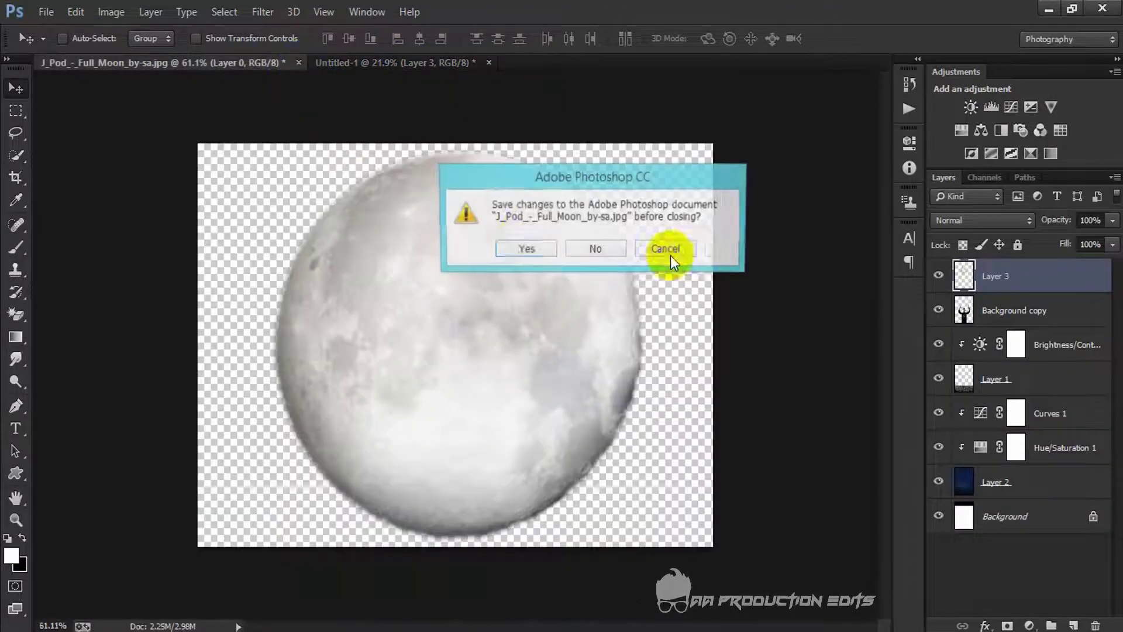
click(587, 255)
scroll(586, 255, up, 1)
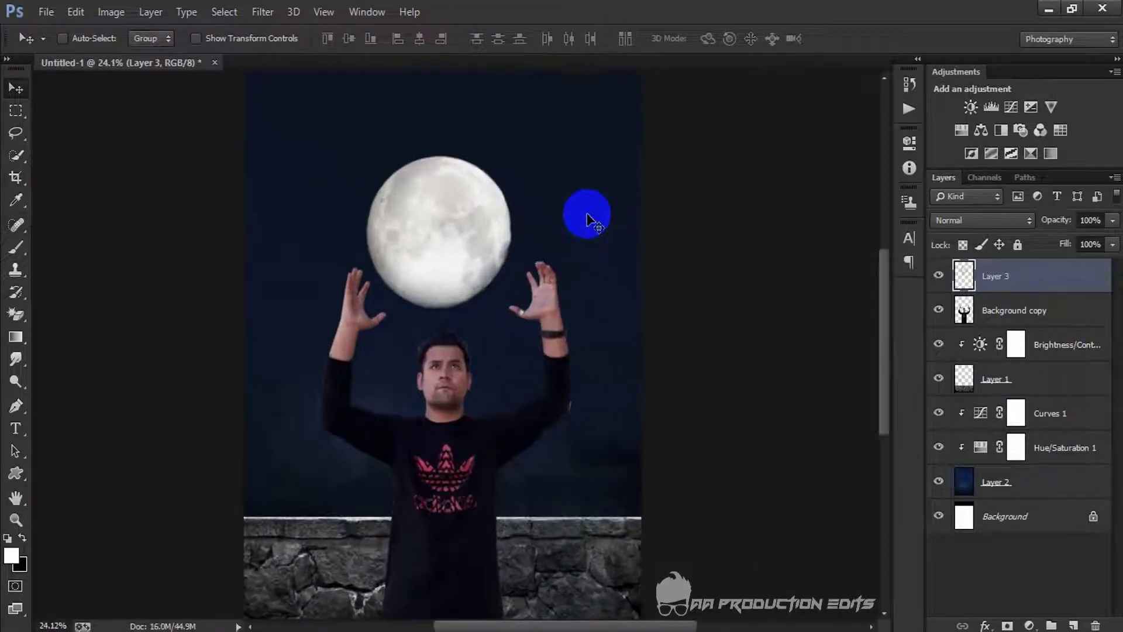
key(ctrl+t)
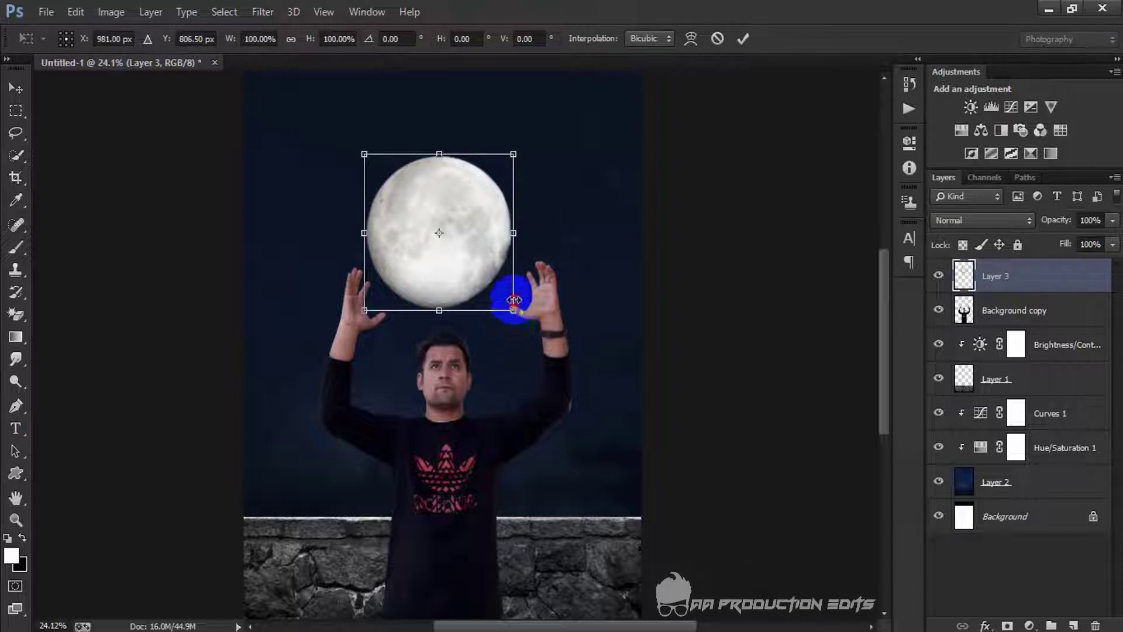
drag(515, 314, 549, 318)
drag(588, 280, 587, 290)
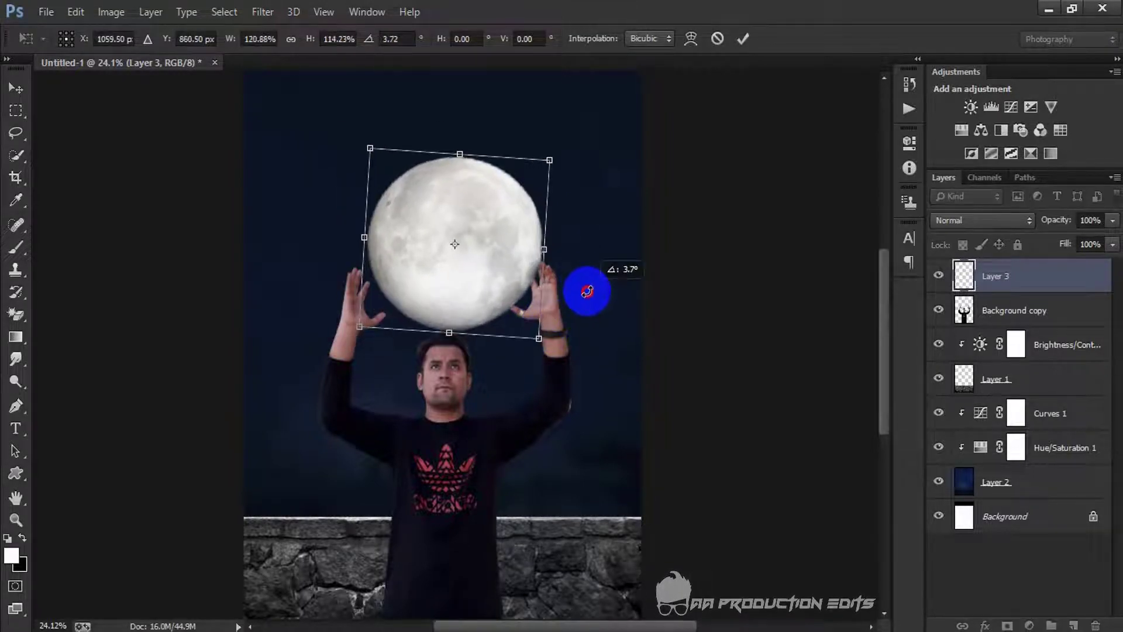
click(718, 39)
Enlarge the moon on Layer 3 to about 149% and position it between the man's raised hands, just above his head
drag(464, 226, 475, 244)
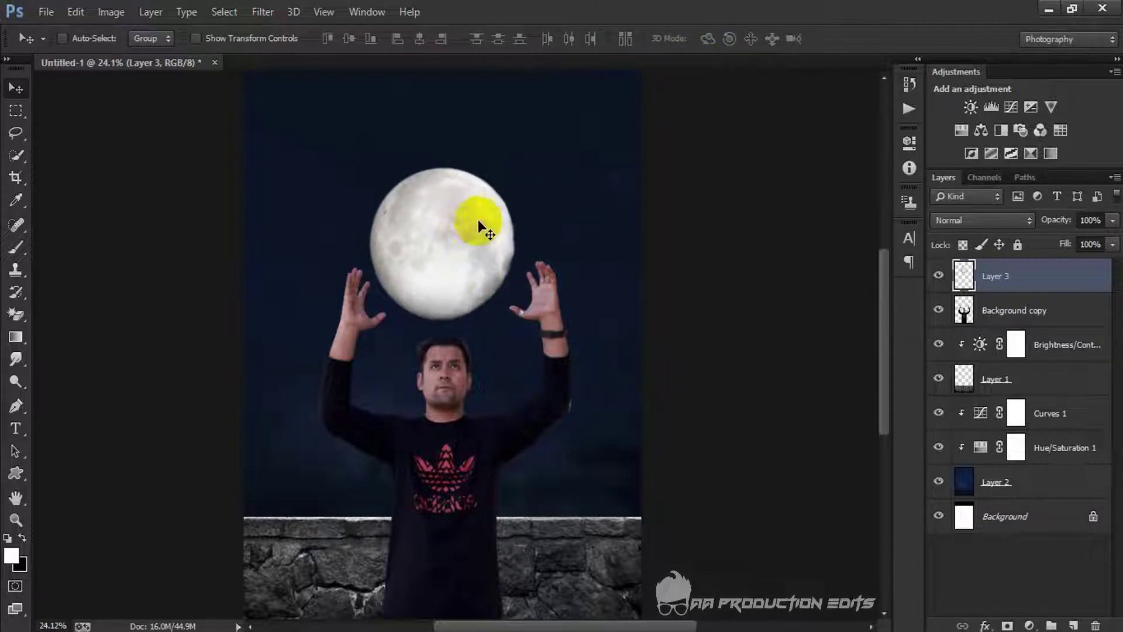
key(ctrl+t)
drag(521, 318, 546, 345)
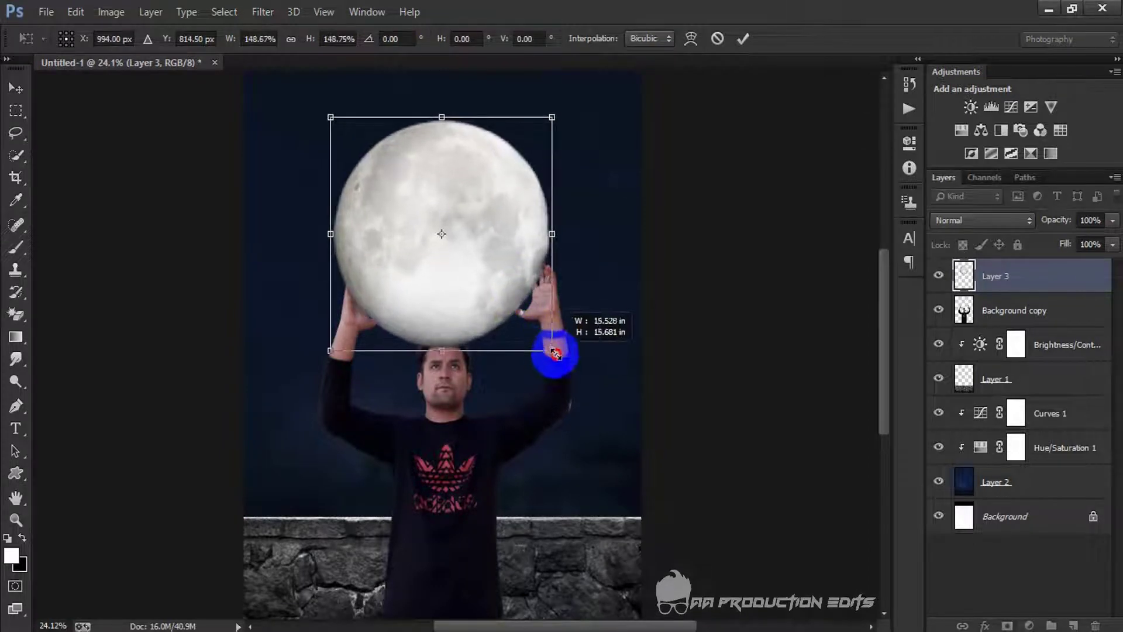
drag(509, 300, 509, 284)
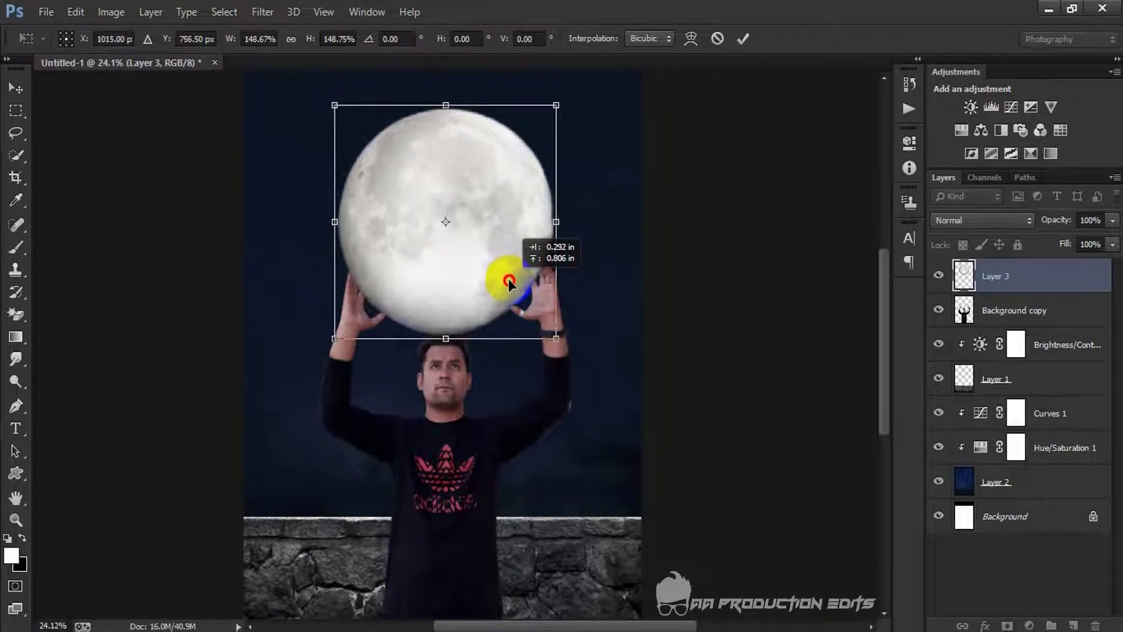
click(743, 39)
scroll(513, 201, down, 2)
scroll(513, 201, up, 2)
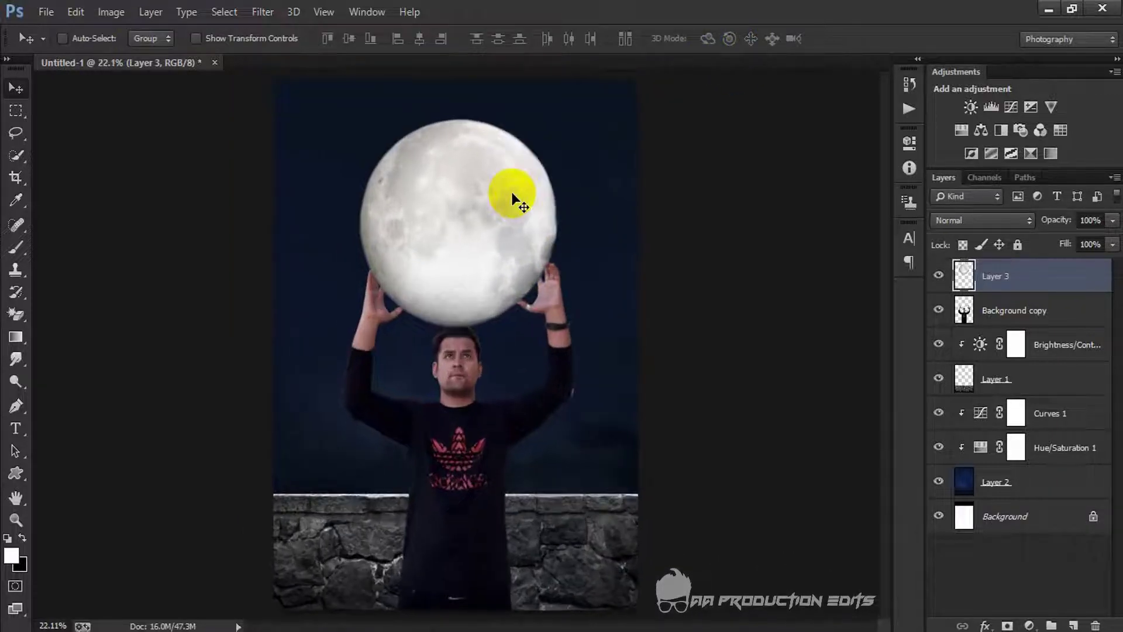
scroll(513, 194, down, 1)
scroll(512, 195, up, 2)
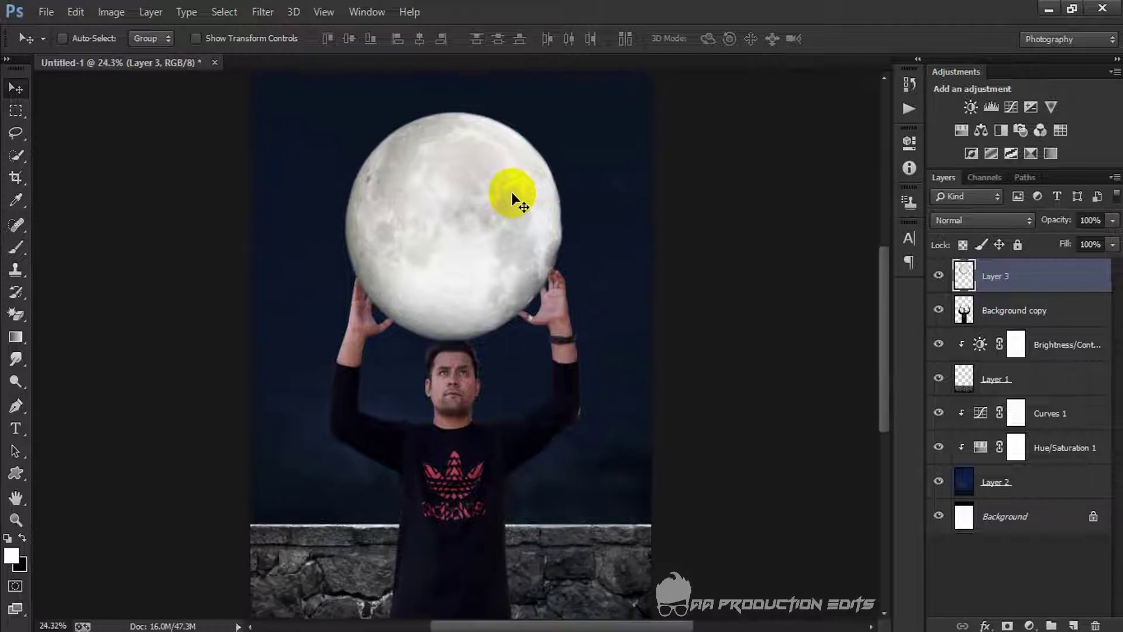
scroll(512, 194, down, 1)
Add a Brightness/Contrast adjustment clipped to the man's Background copy layer, with brightness -59 and contrast 14
click(1024, 313)
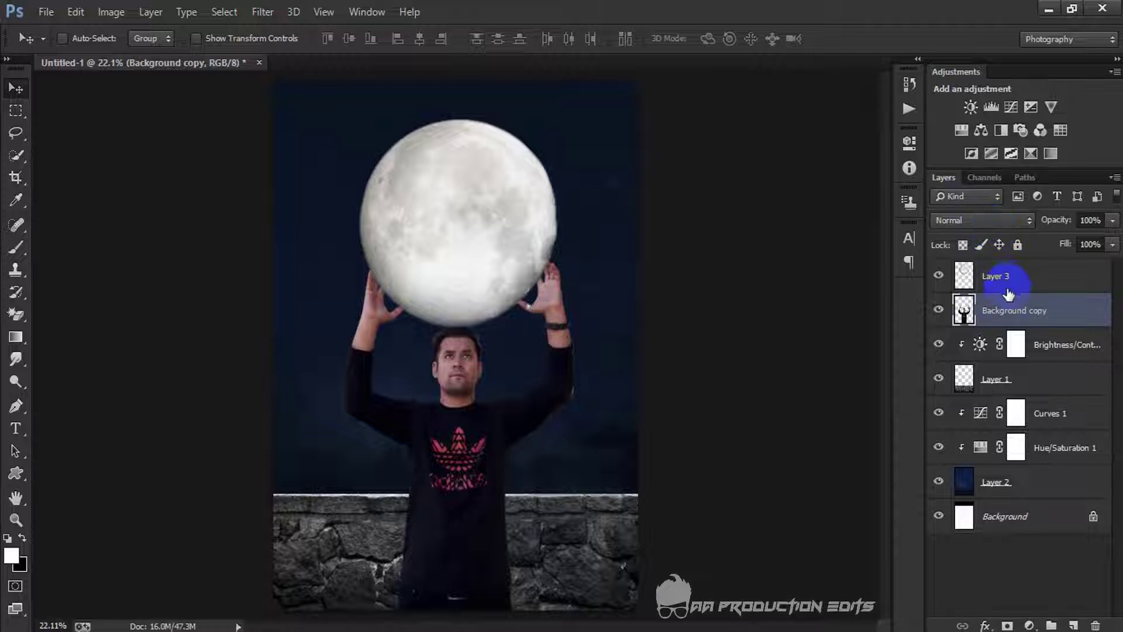
click(971, 108)
click(764, 421)
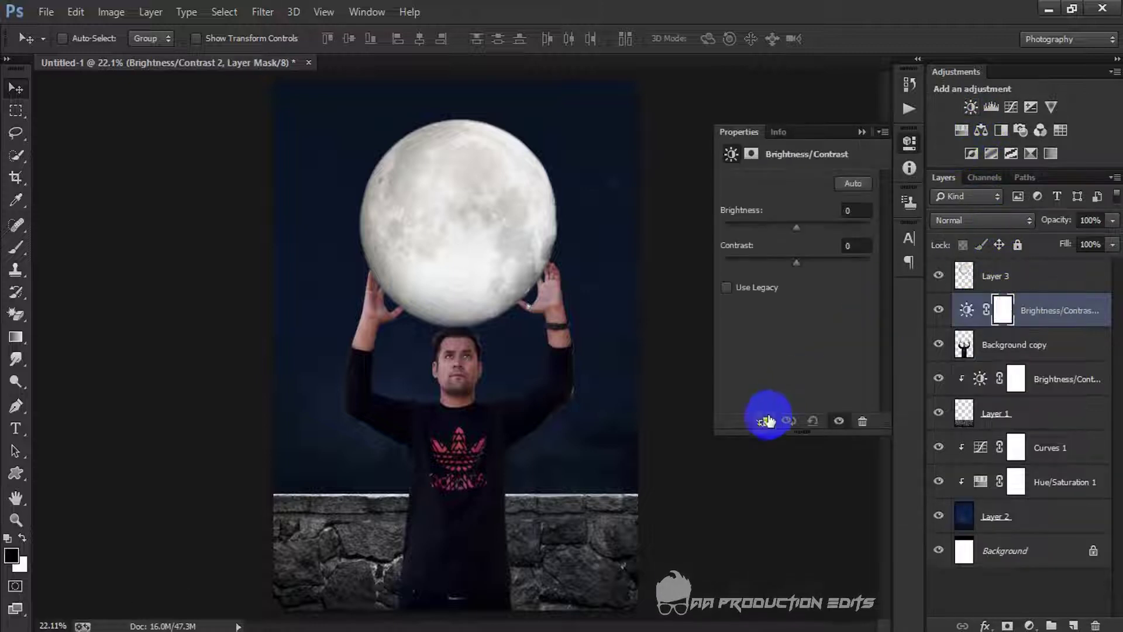
drag(795, 227, 776, 230)
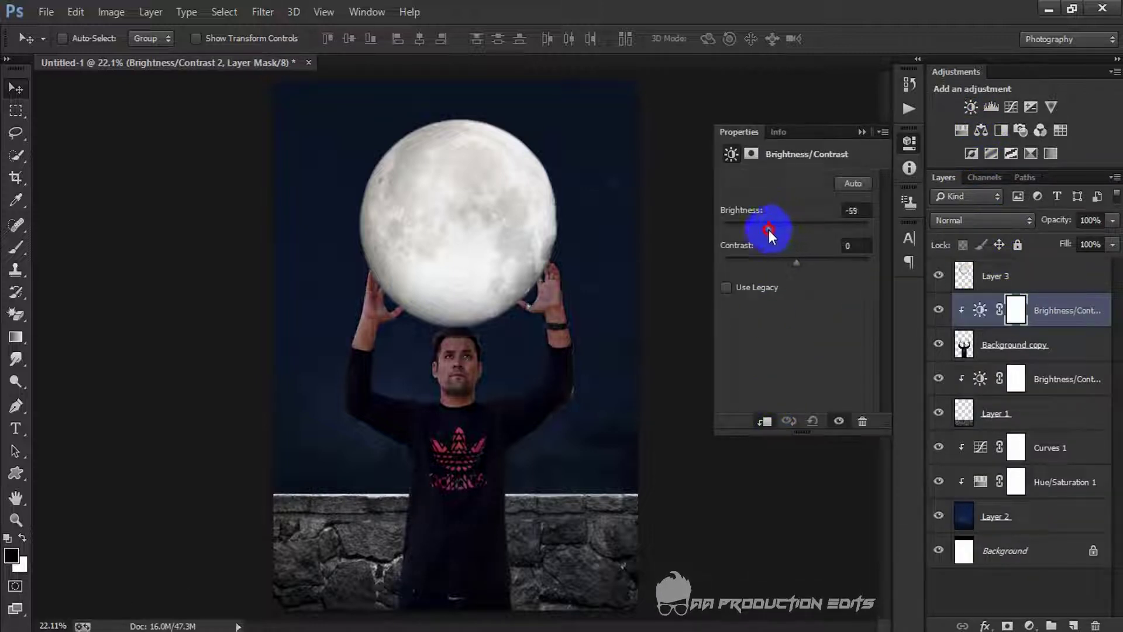
drag(818, 262, 806, 262)
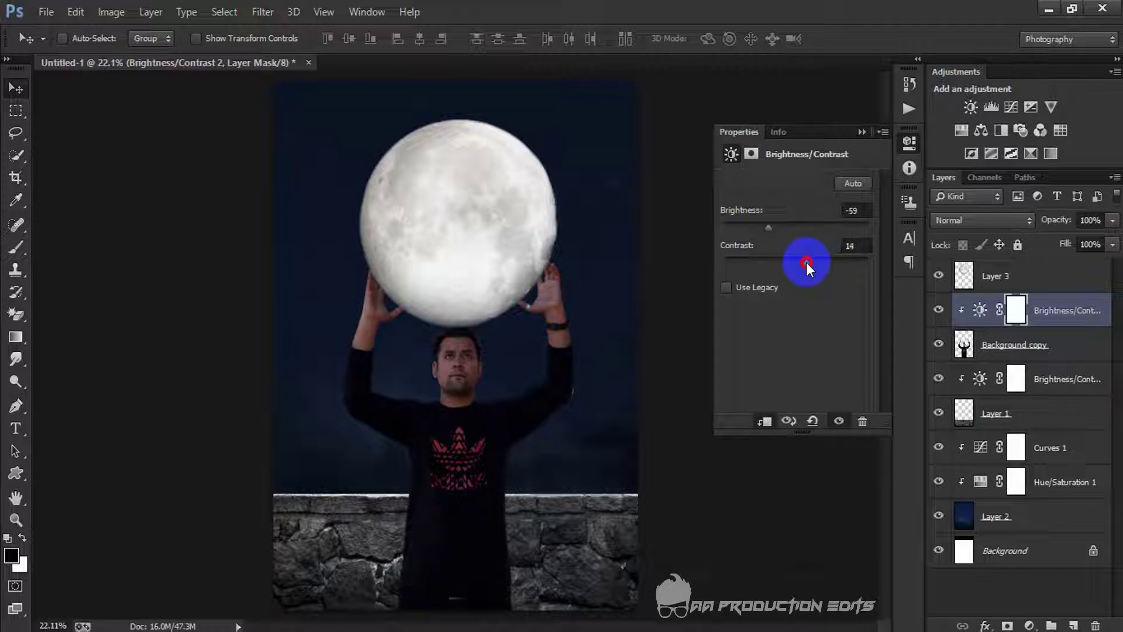
click(863, 132)
Paint black on the adjustment's mask over the man's face, hands and arms with a 700 px brush, first at 76% and finally at 100% opacity
click(16, 246)
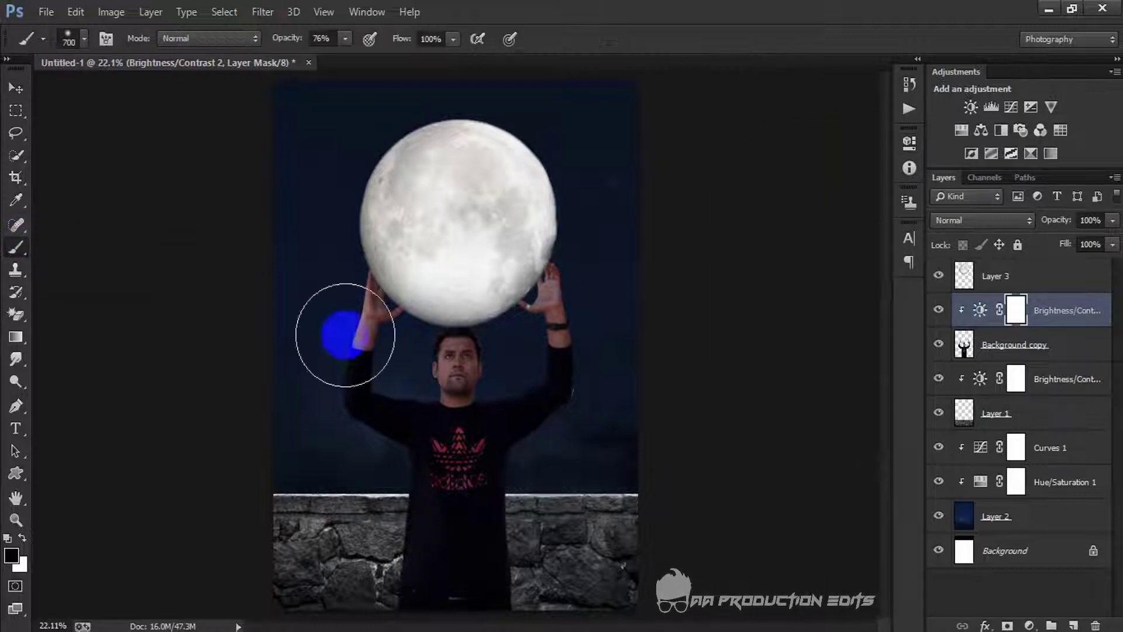
mouse_move(562, 287)
mouse_down()
mouse_move(532, 299)
mouse_move(480, 340)
mouse_move(465, 366)
mouse_move(485, 368)
mouse_move(467, 395)
mouse_move(429, 395)
mouse_move(409, 377)
mouse_move(416, 368)
mouse_move(404, 369)
mouse_move(425, 326)
mouse_move(422, 287)
mouse_move(416, 325)
mouse_move(471, 359)
mouse_up()
click(294, 39)
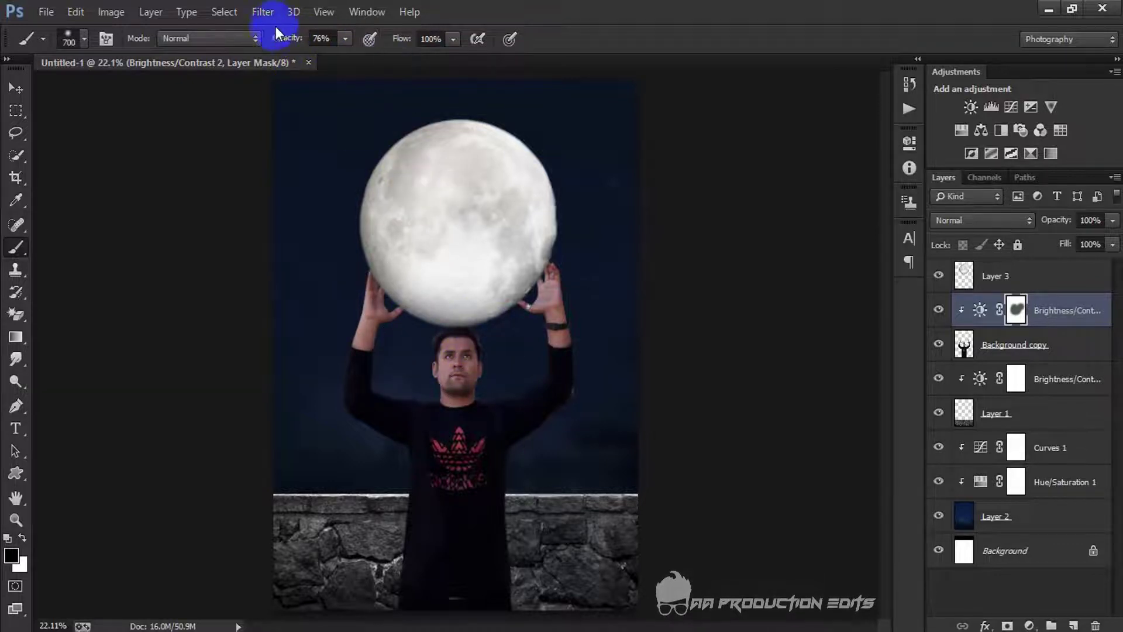
drag(292, 37, 335, 39)
mouse_move(448, 341)
mouse_down()
mouse_move(463, 383)
mouse_move(483, 372)
mouse_move(435, 391)
mouse_move(402, 350)
mouse_move(404, 381)
mouse_move(405, 317)
mouse_move(423, 381)
mouse_move(502, 372)
mouse_move(494, 281)
mouse_up()
key(ctrl+minus)
scroll(443, 210, up, 2)
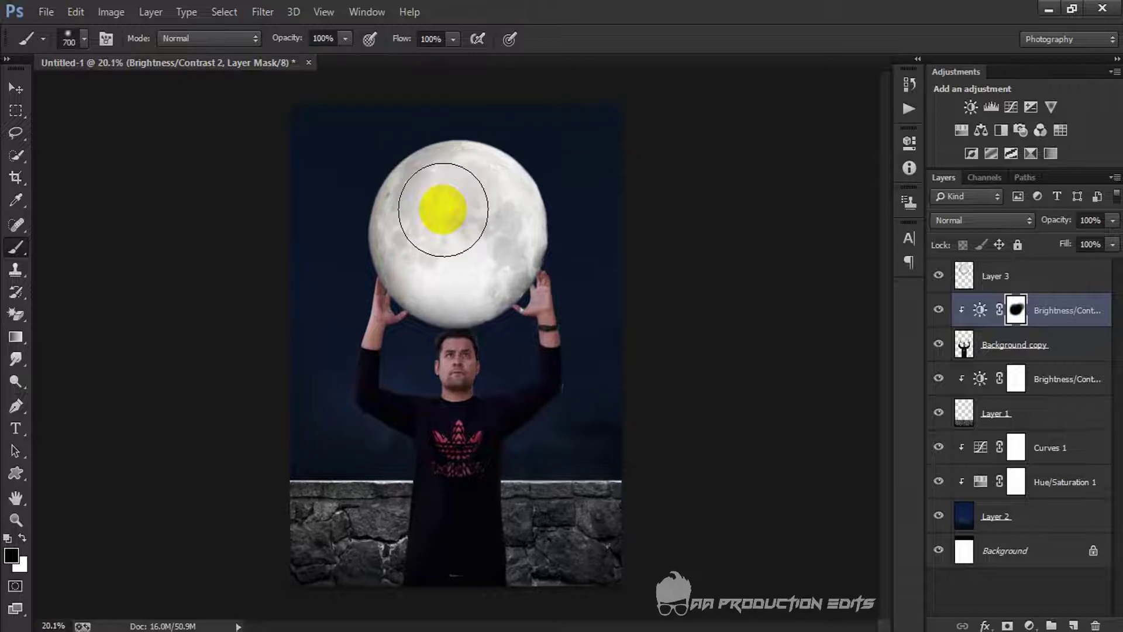
scroll(443, 210, down, 1)
scroll(443, 209, up, 1)
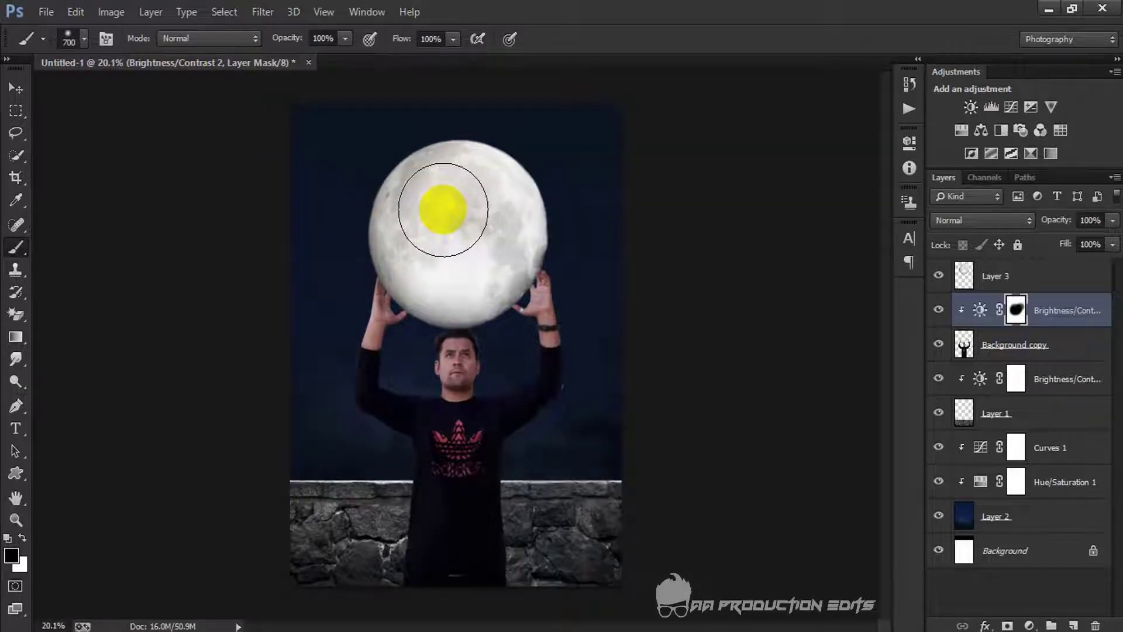
Create a new layer directly above Curves 1 and paint a white spot on it behind the moon with the 700 px brush
key(x)
click(1031, 273)
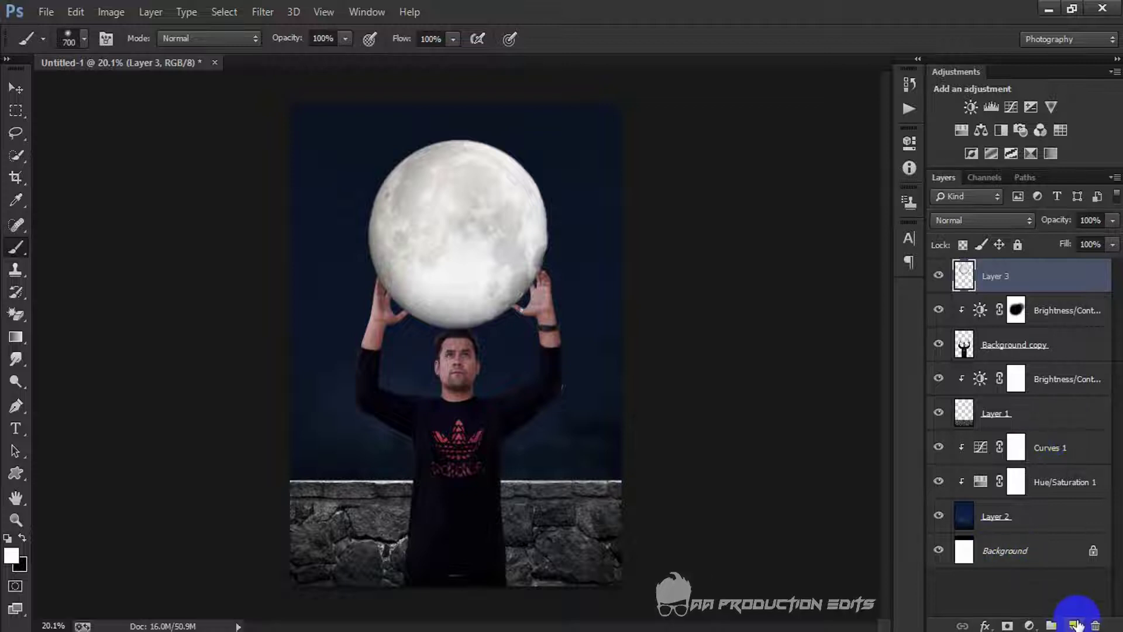
click(1047, 449)
key(x)
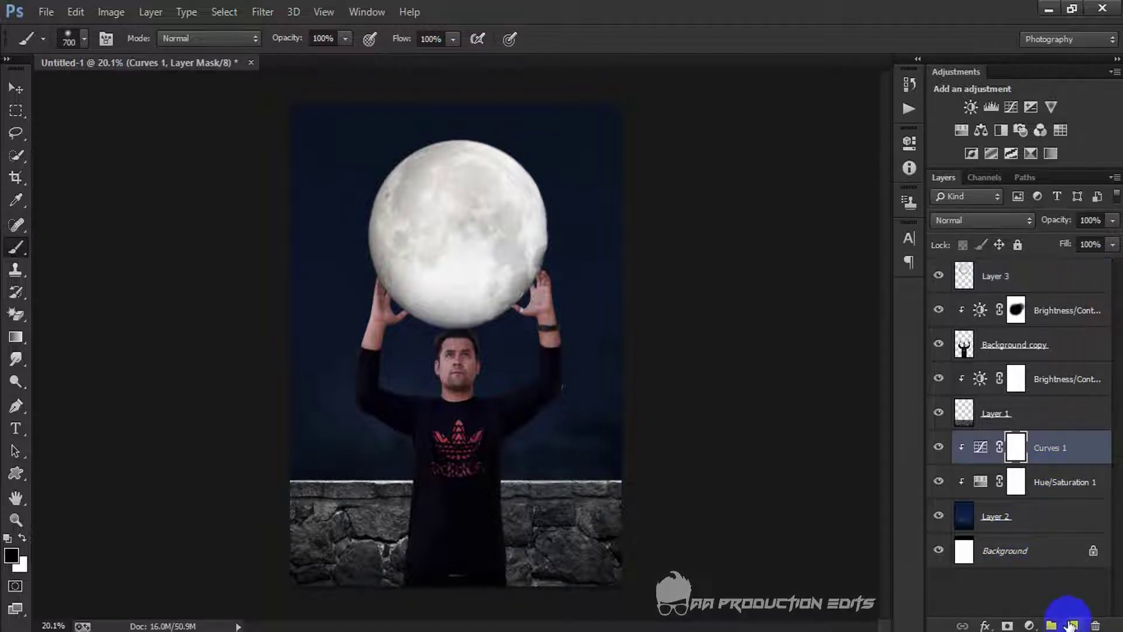
click(1071, 625)
click(22, 538)
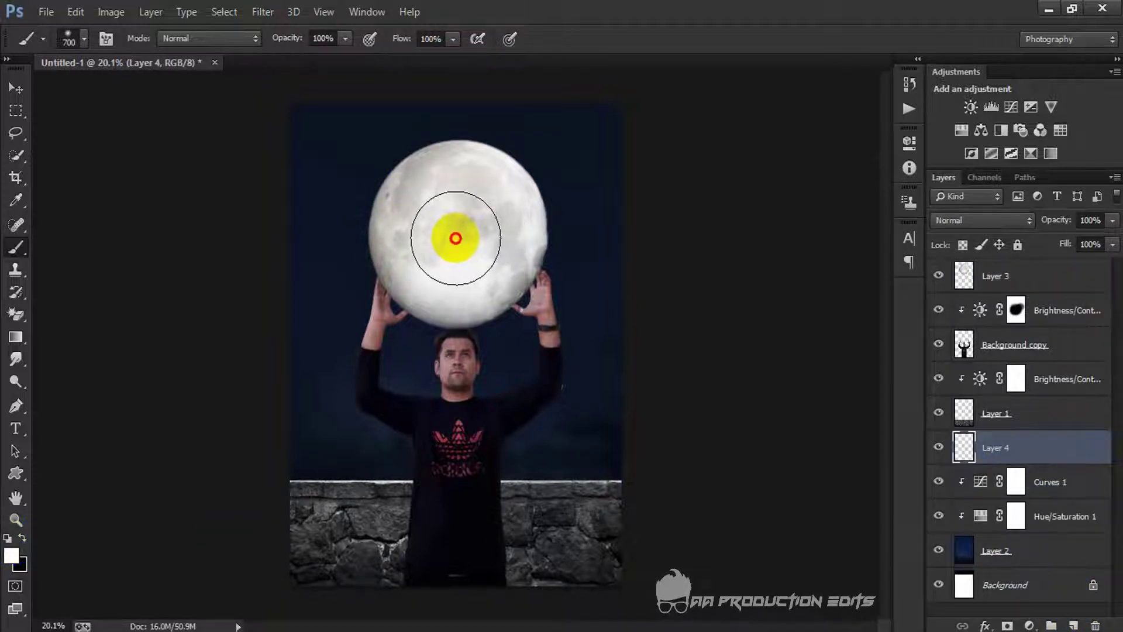
drag(456, 238, 501, 232)
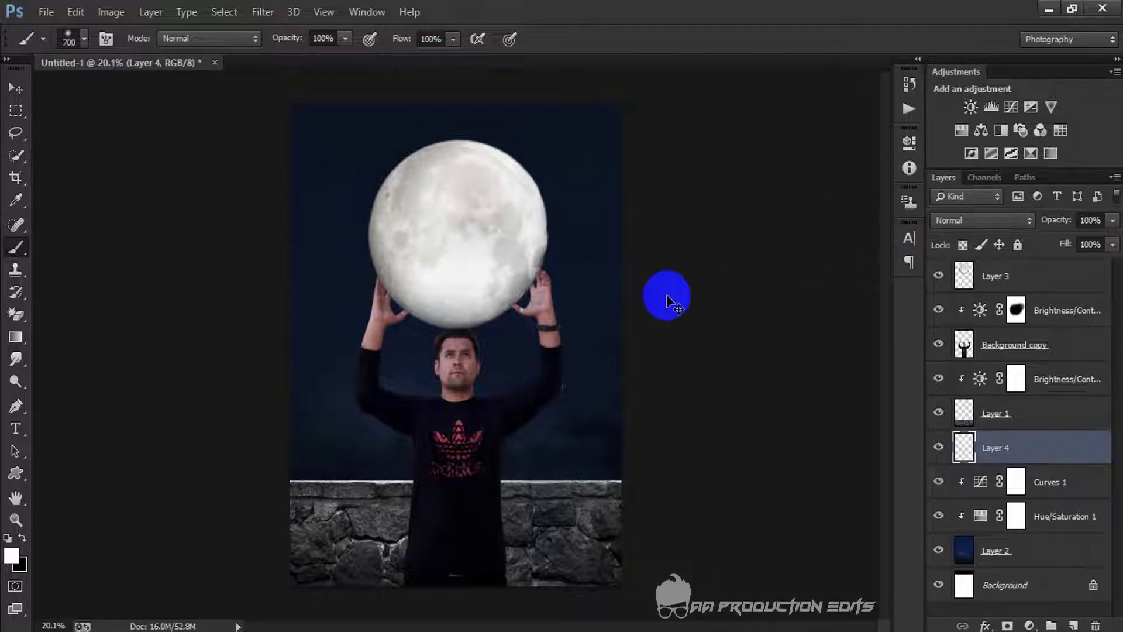
Scale the white glow on Layer 4 up to about 215% so it surrounds the moon
key(ctrl+t)
drag(554, 331, 679, 429)
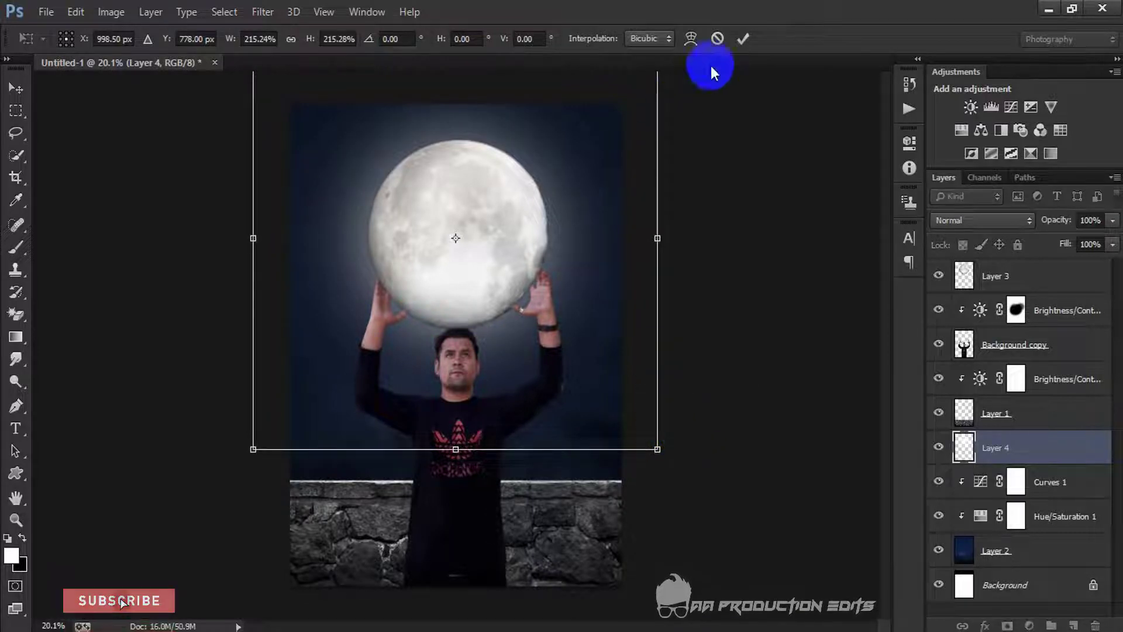
click(743, 39)
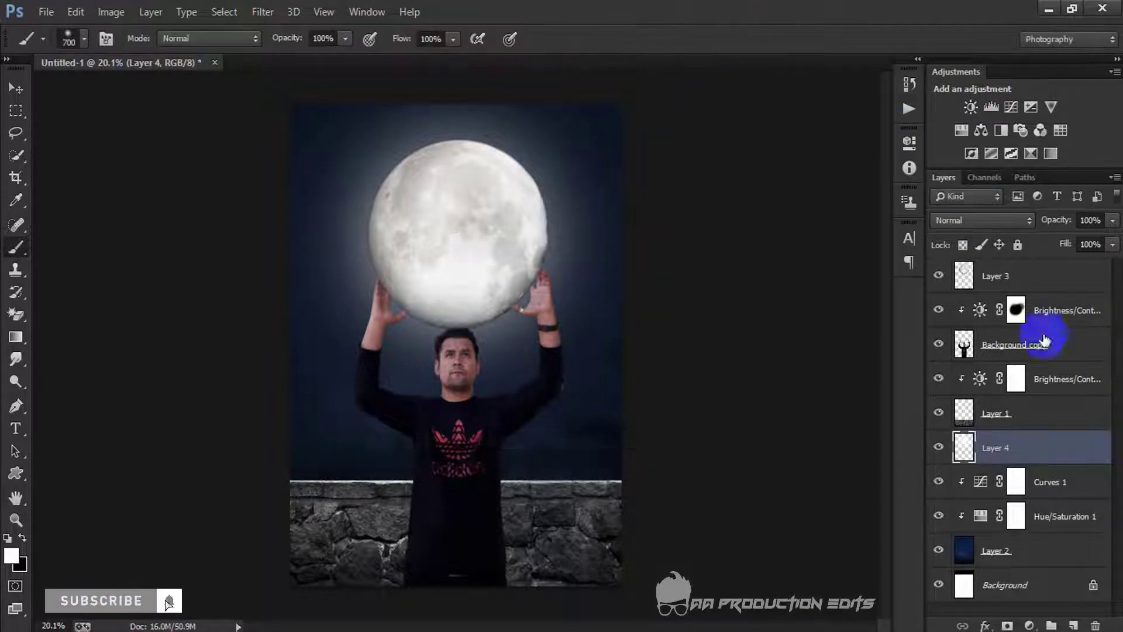
Duplicate Layer 4 and move the copy above Layer 3 so the glow lies over the moon
right_click(1047, 448)
click(762, 163)
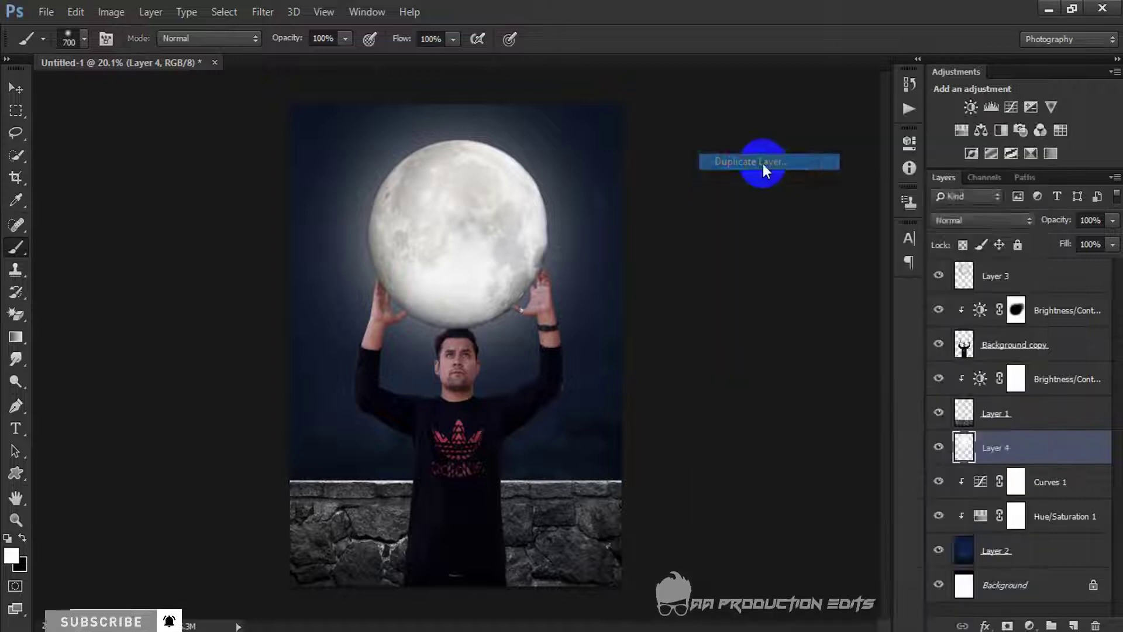
click(706, 193)
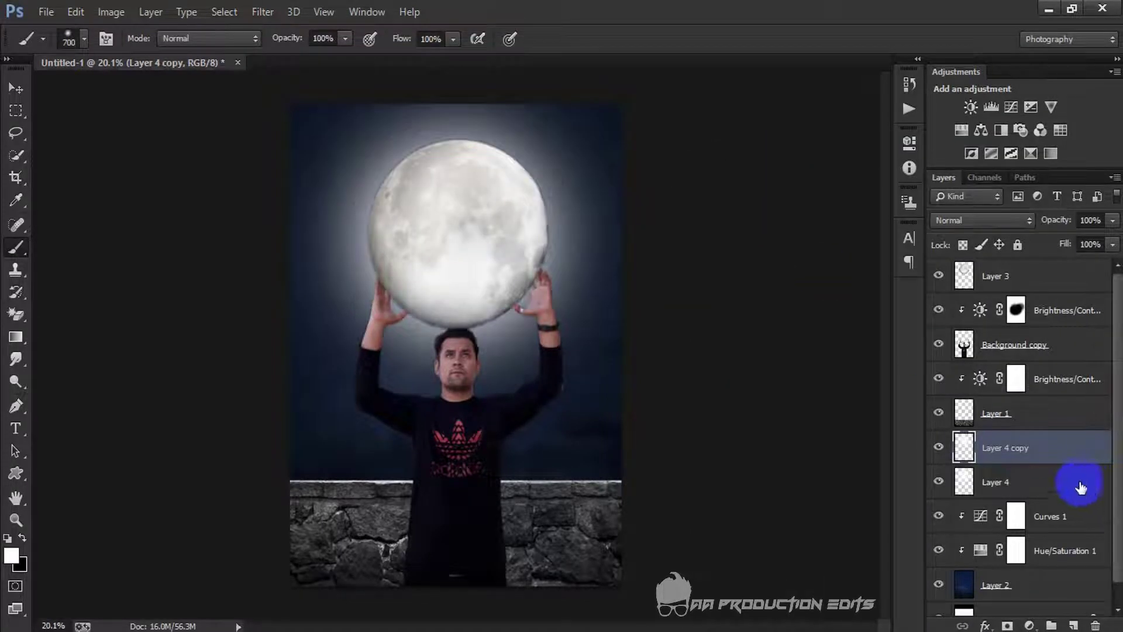
drag(1045, 448, 1011, 276)
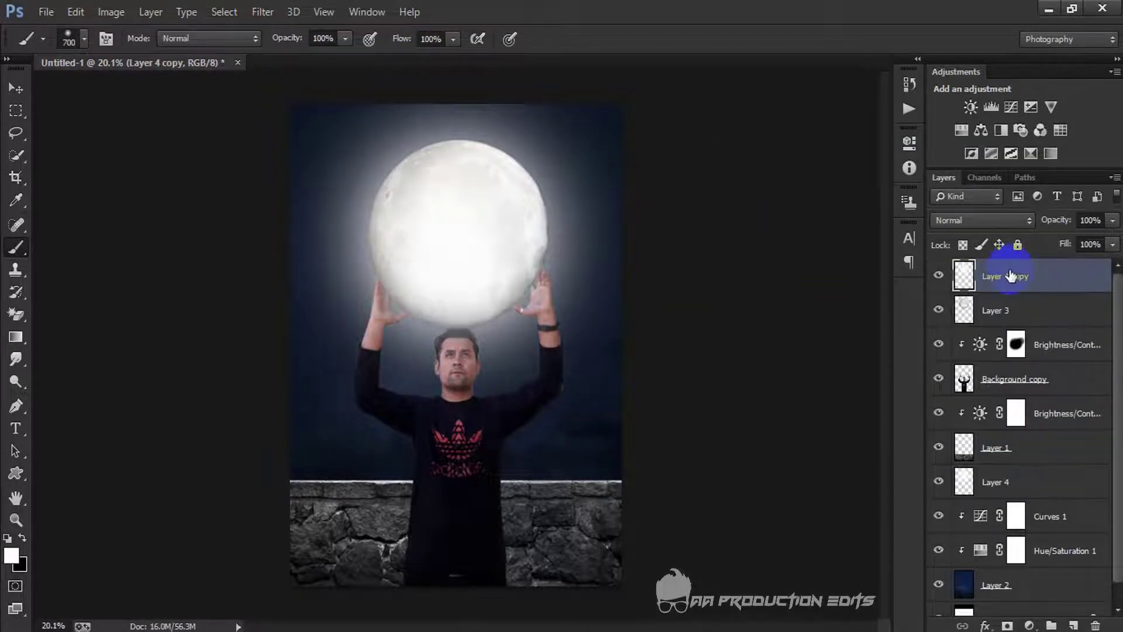
Scale the Layer 4 copy glow down around its centre and set the layer's opacity to 54%
key(ctrl+t)
key(ctrl+0)
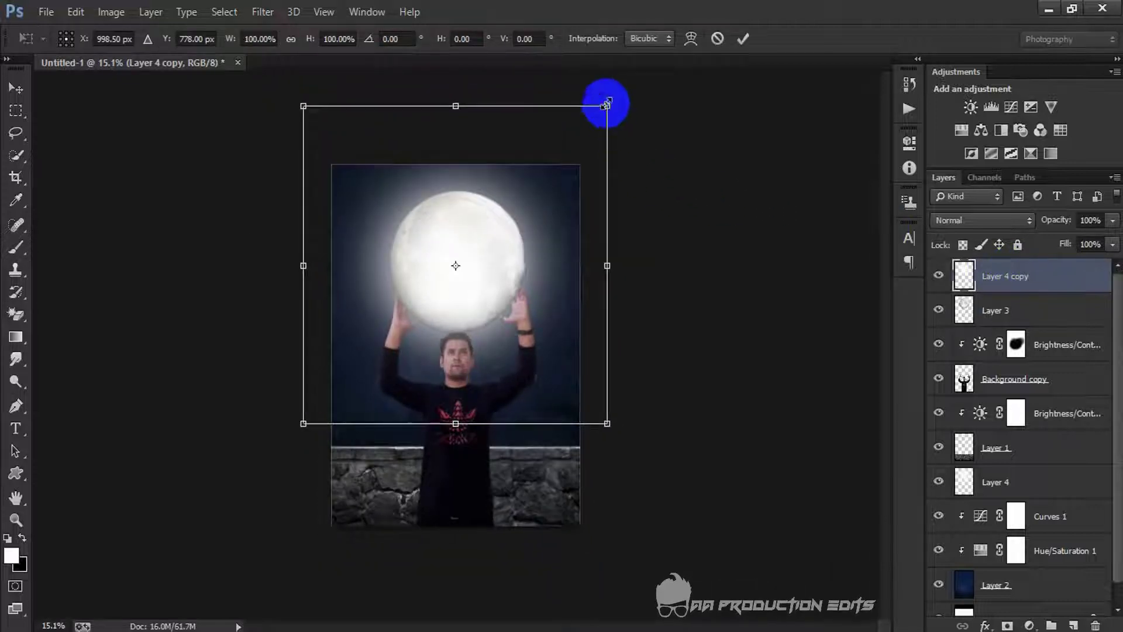
drag(614, 106, 565, 155)
click(743, 38)
click(1112, 220)
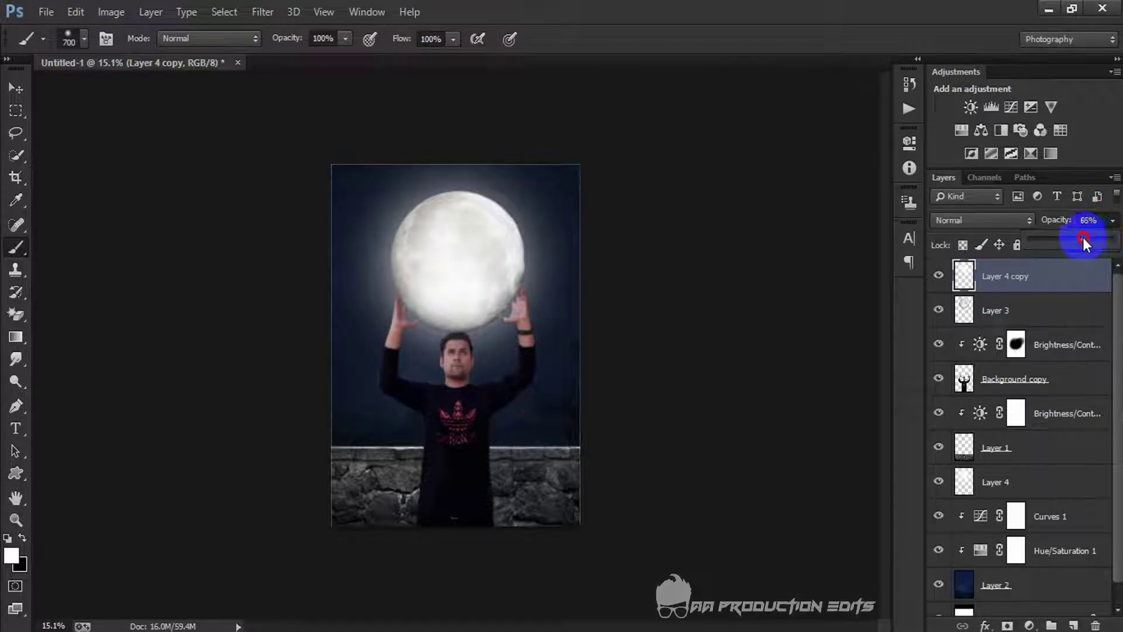
drag(1073, 237, 1074, 237)
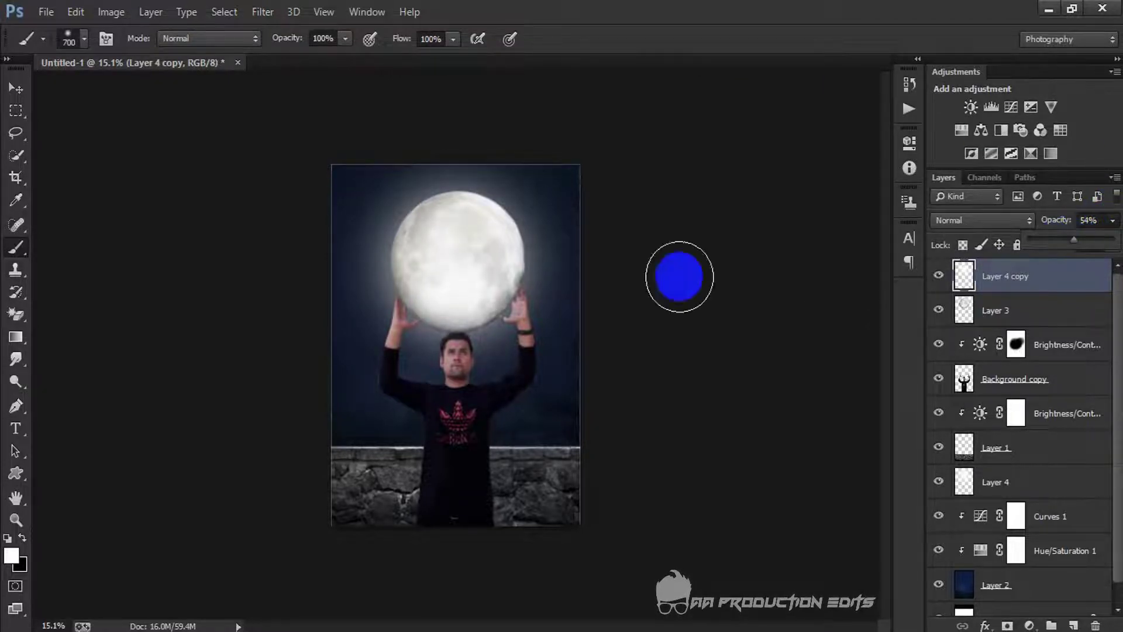
scroll(673, 275, up, 5)
scroll(513, 258, down, 1)
scroll(520, 220, down, 1)
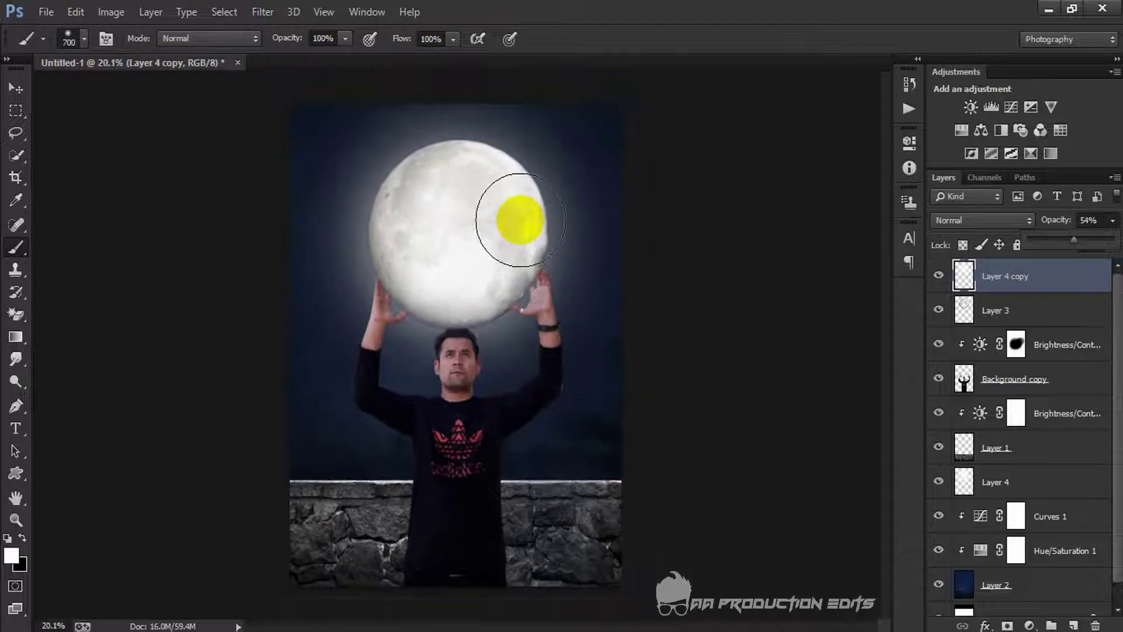
scroll(520, 221, up, 1)
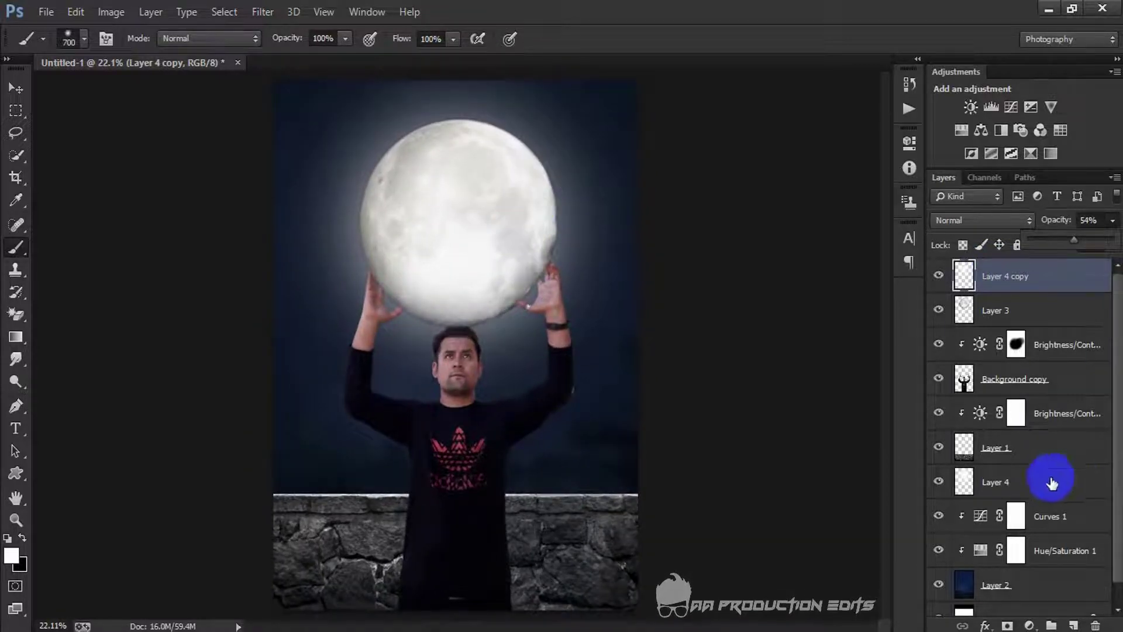
Add a Gradient Fill layer above Layer 4 copy using the Neutral Density preset
click(1031, 626)
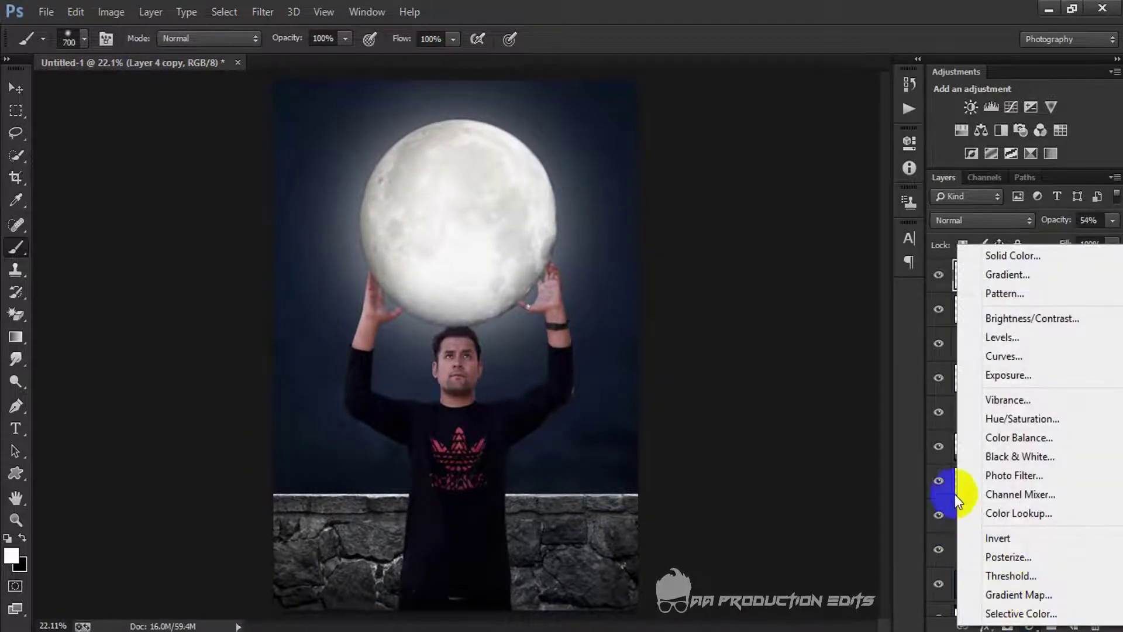
click(994, 278)
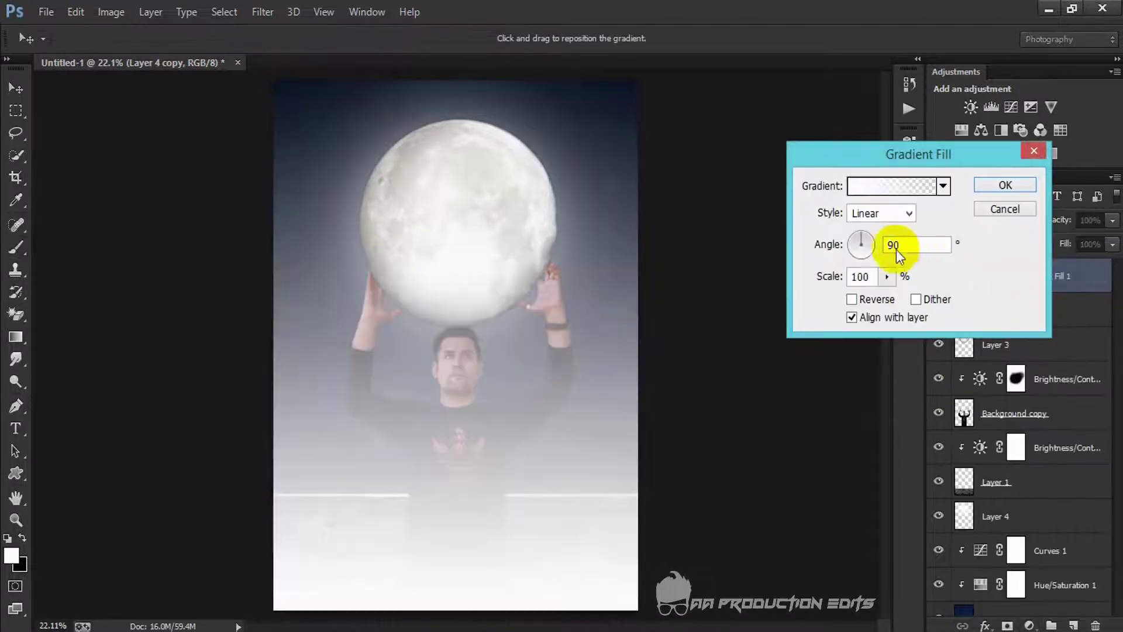
click(909, 190)
click(602, 157)
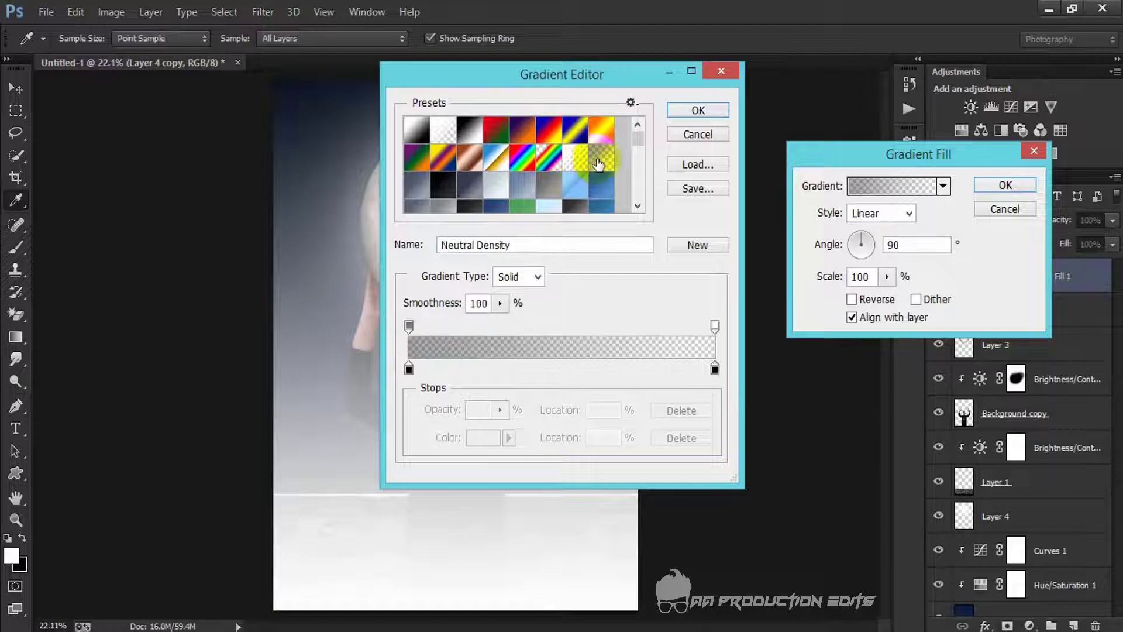
click(700, 110)
Make the gradient fill radial and reversed, shift its centre up towards the moon, and set its scale to 179%
click(873, 214)
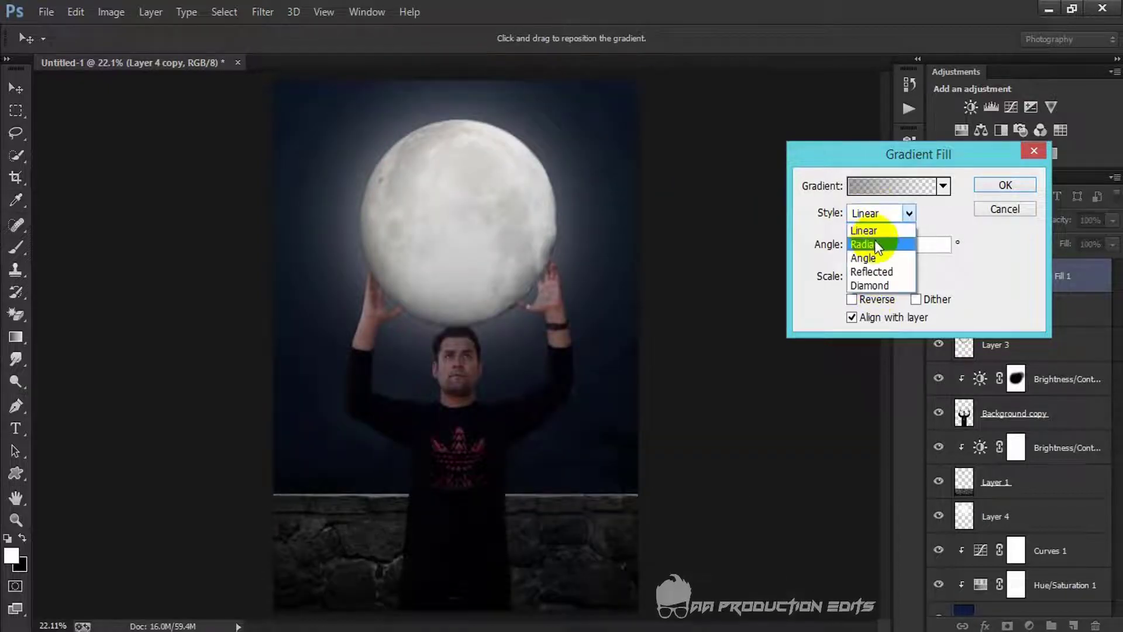
click(872, 299)
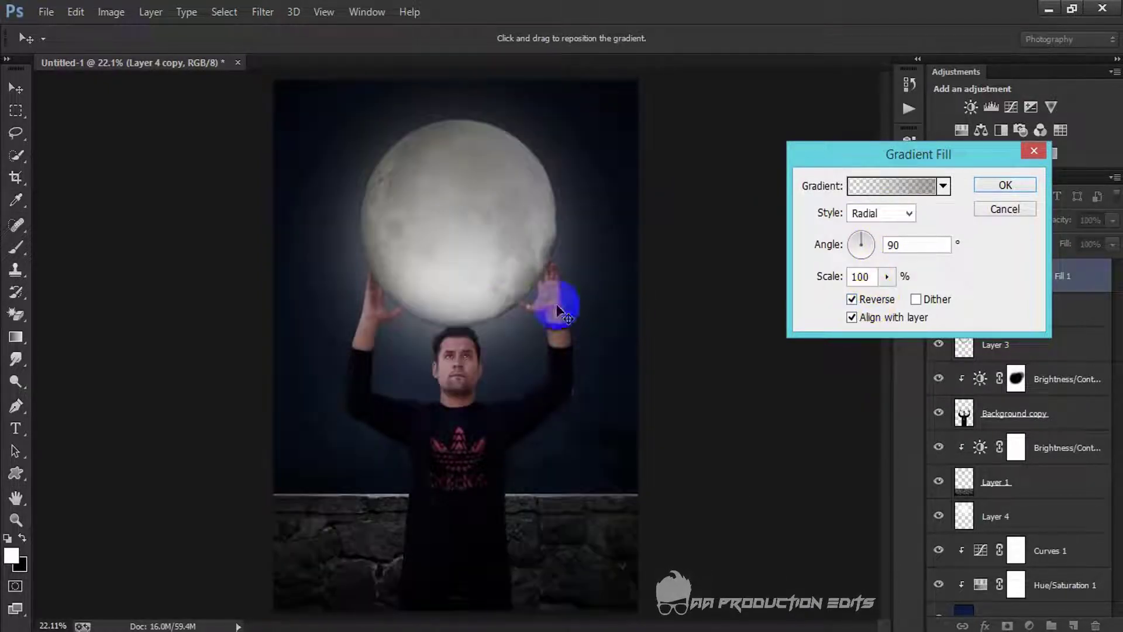
drag(556, 300, 507, 231)
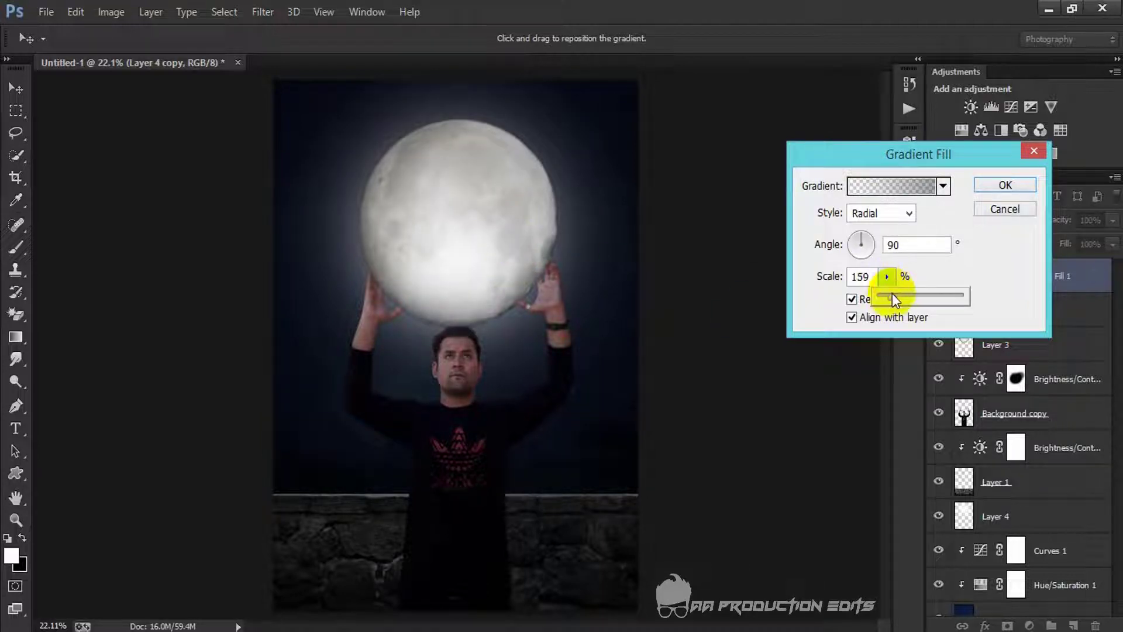
drag(893, 294, 894, 294)
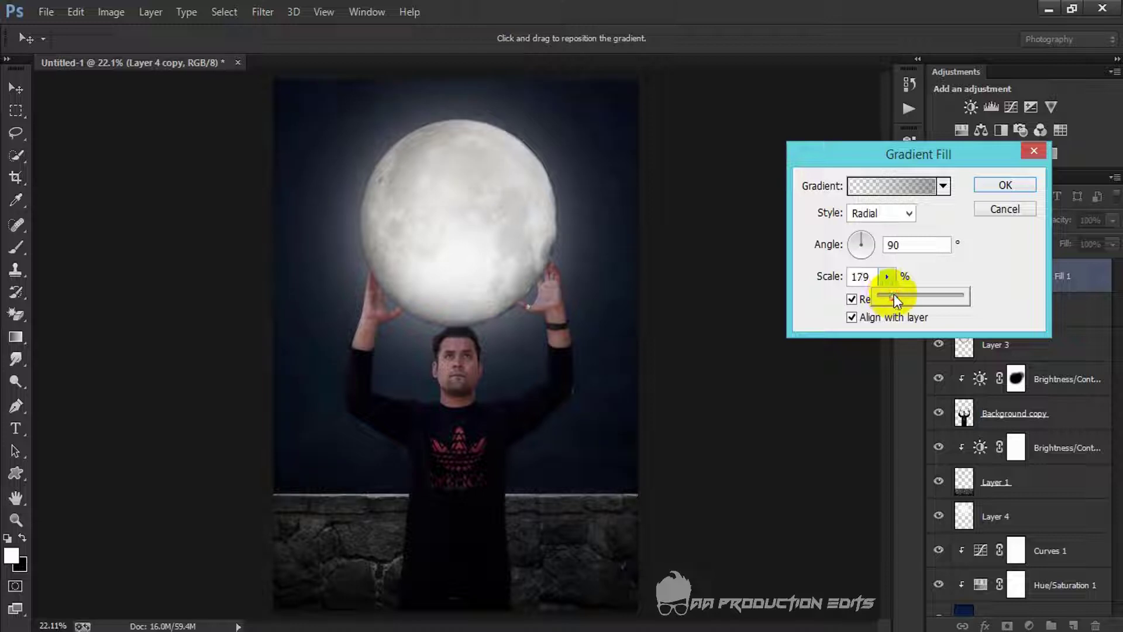
click(1021, 189)
click(1014, 188)
Add a Levels adjustment clipped to the man's Background copy layer and set the white input level to 205
scroll(570, 278, down, 2)
scroll(571, 278, up, 4)
scroll(571, 277, down, 3)
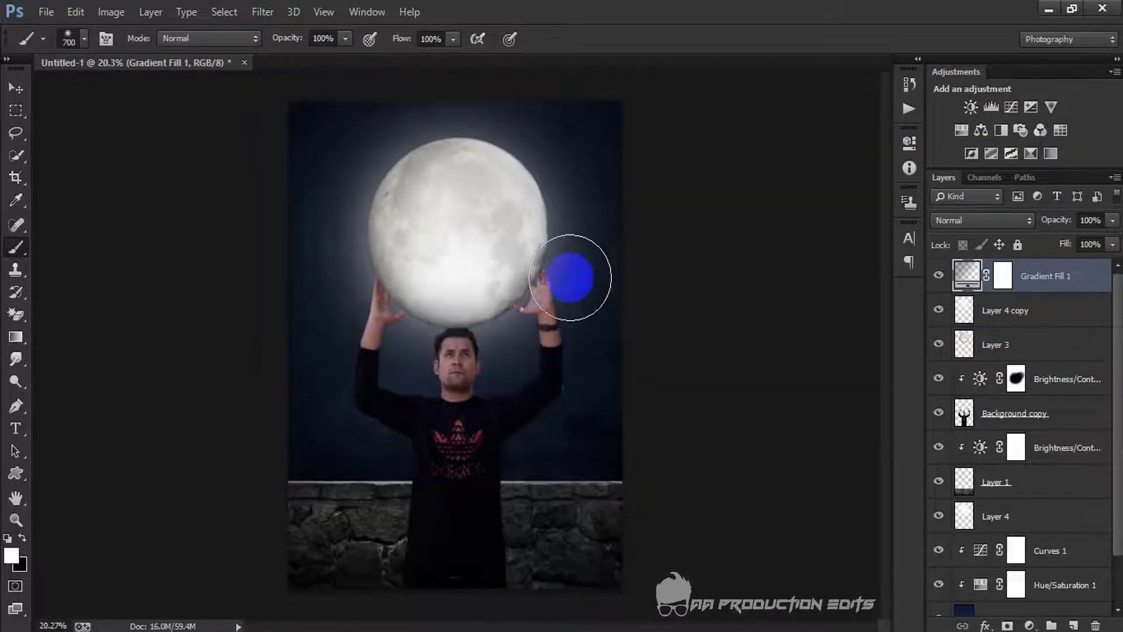
scroll(571, 277, down, 2)
scroll(571, 277, up, 4)
scroll(570, 277, up, 1)
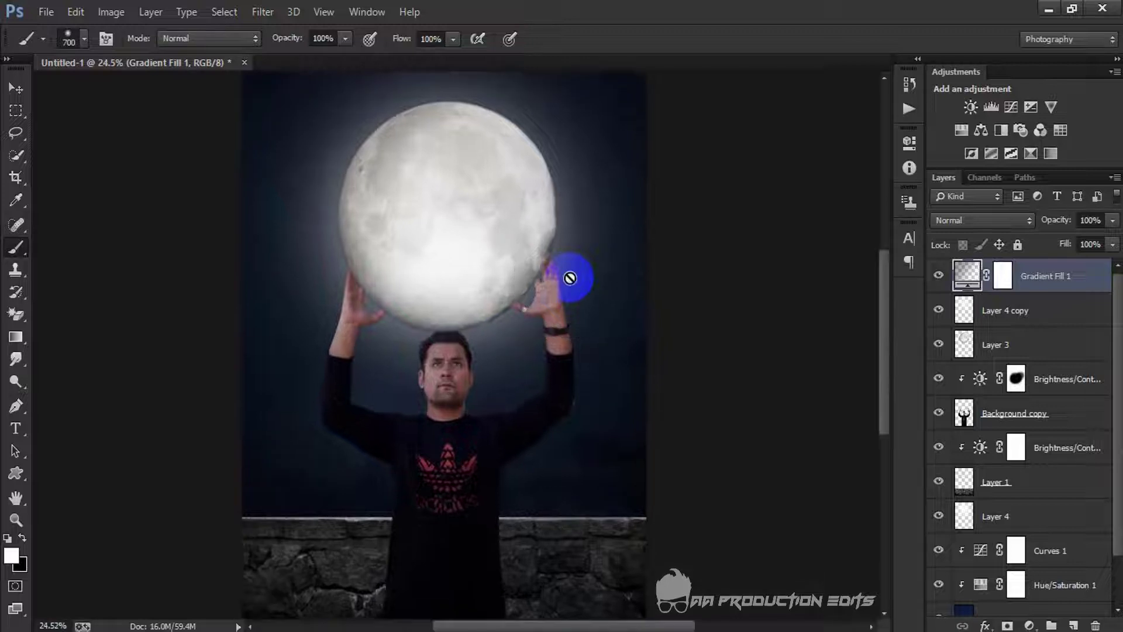
scroll(570, 277, down, 1)
click(1005, 409)
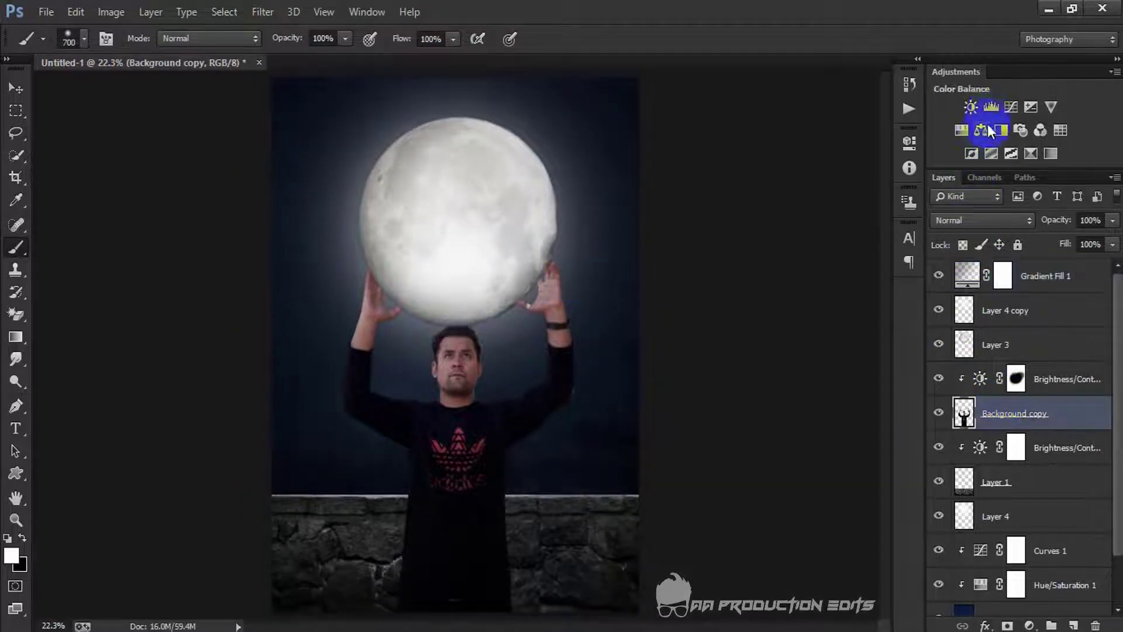
click(991, 106)
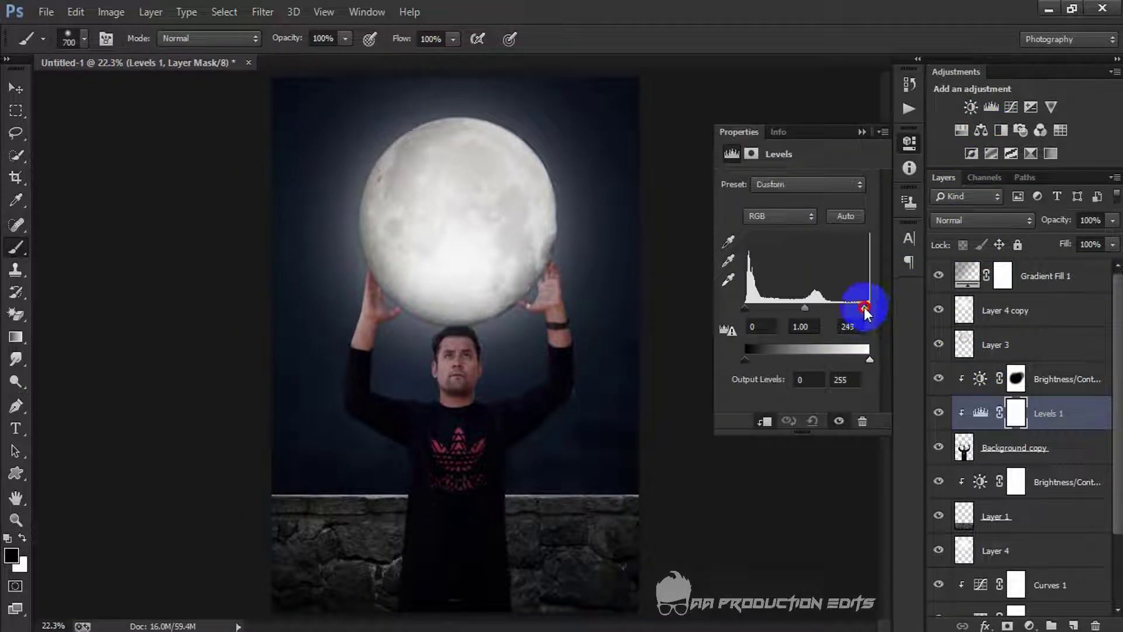
drag(856, 308, 845, 309)
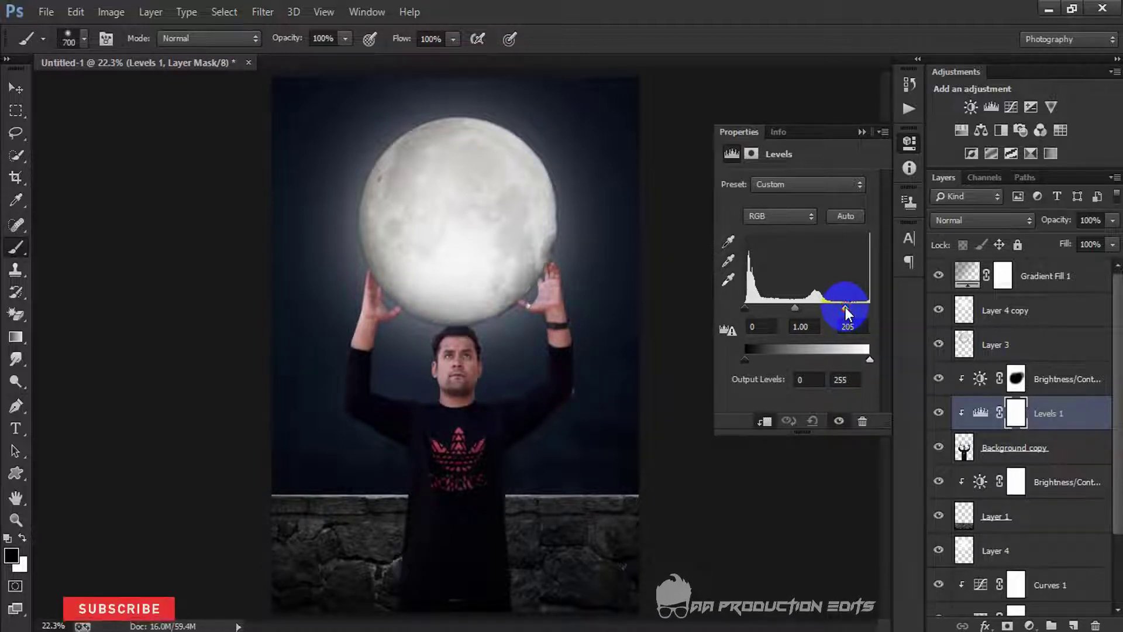
click(861, 132)
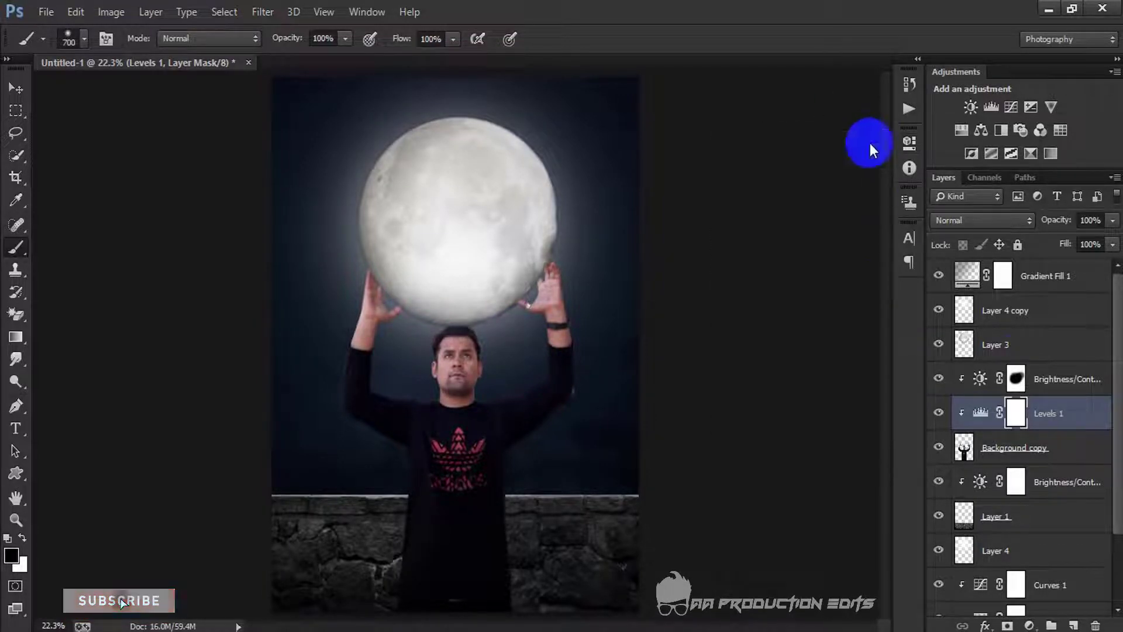
Create a new layer clipped directly above Background copy and make white the foreground colour
click(1047, 451)
click(1074, 626)
key(x)
Paint white rim light along the edges of the man's hands, arms, shoulders and head with a 150 px brush
scroll(416, 283, up, 2)
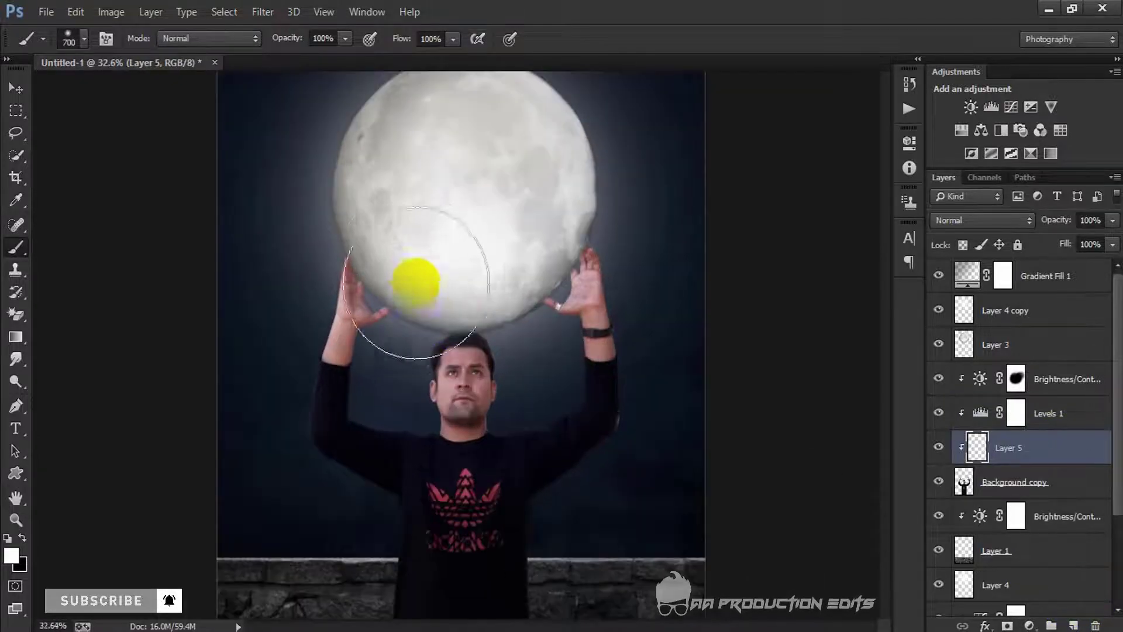
scroll(409, 265, up, 5)
scroll(413, 265, down, 2)
key(bracketleft)
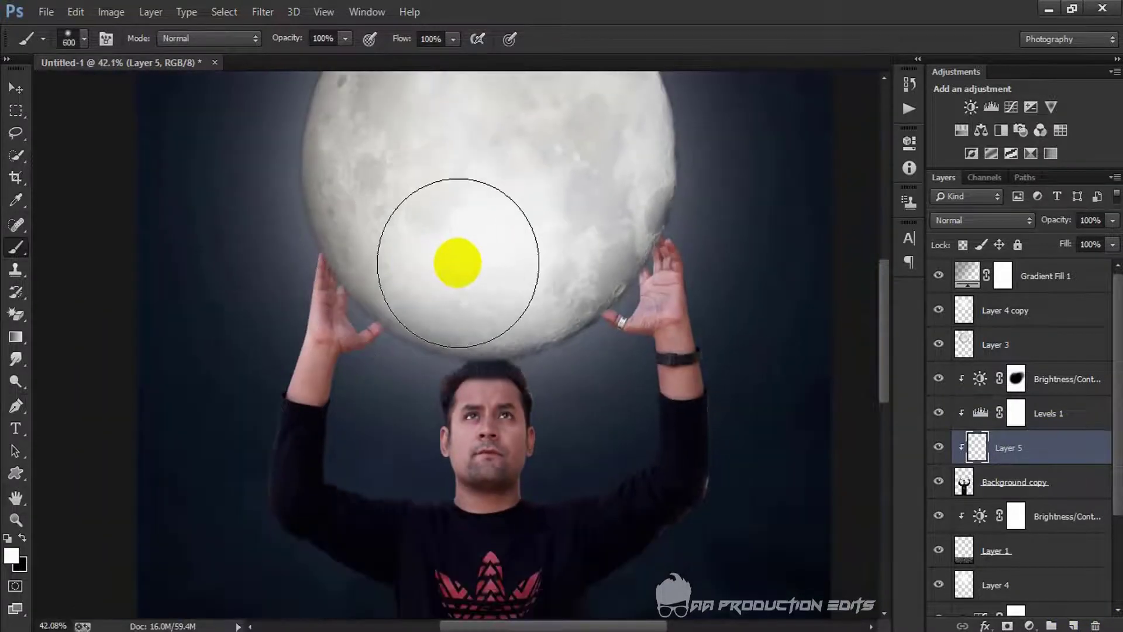
key(bracketleft)
key(bracketleft)
key(bracketleft)
key(bracketleft)
key(bracketleft)
key(bracketleft)
key(bracketleft)
key(bracketleft)
key(bracketleft)
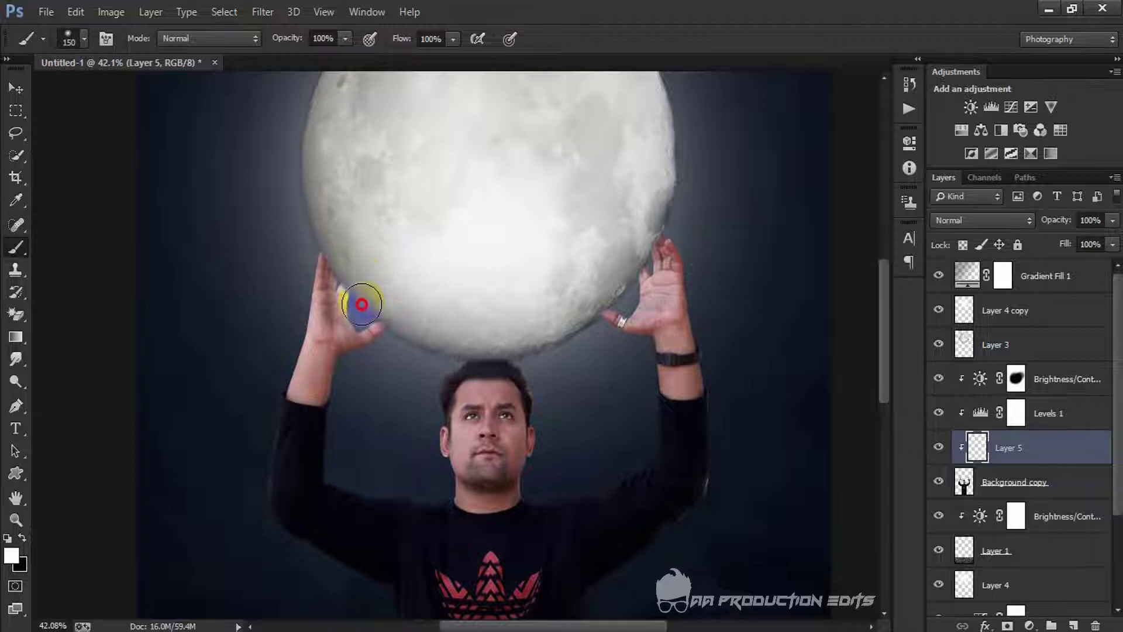
mouse_move(362, 304)
mouse_down()
mouse_move(387, 308)
mouse_move(370, 313)
mouse_move(386, 324)
mouse_move(355, 359)
mouse_up()
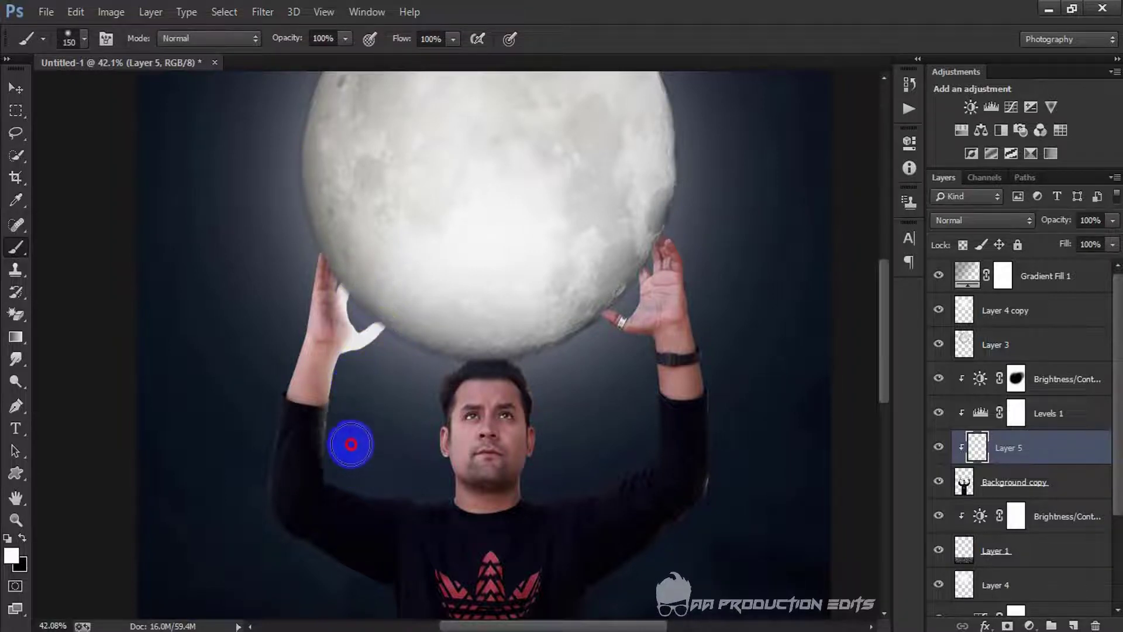
mouse_move(351, 444)
mouse_down()
mouse_move(362, 469)
mouse_move(423, 468)
mouse_move(431, 483)
mouse_move(420, 389)
mouse_move(436, 356)
mouse_move(533, 348)
mouse_up()
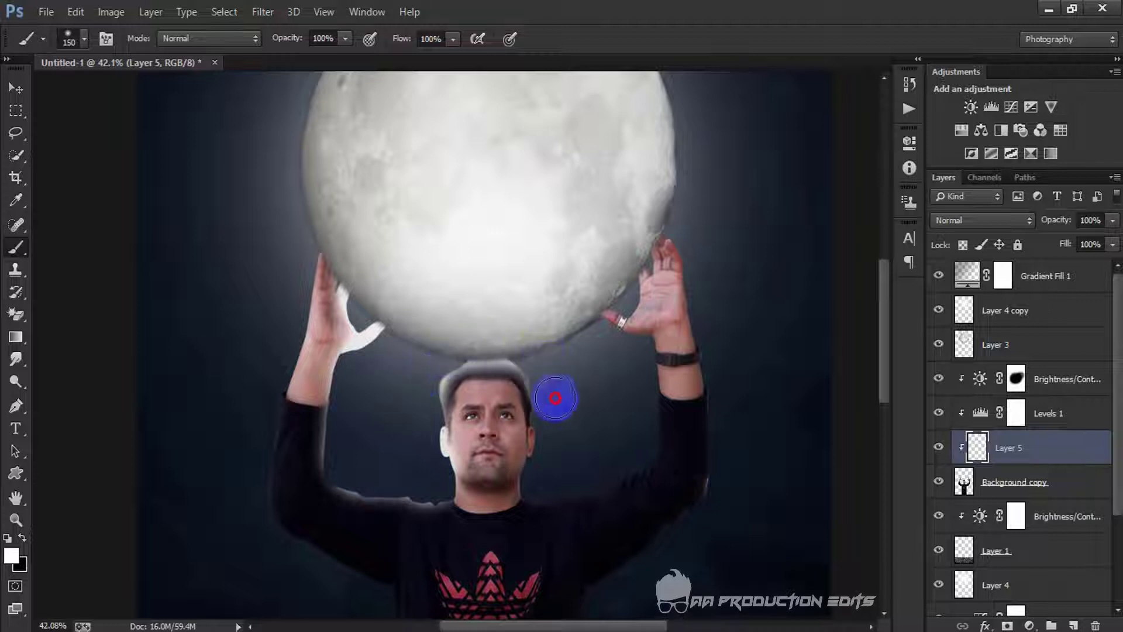
mouse_move(556, 398)
mouse_down()
mouse_move(556, 456)
mouse_move(542, 486)
mouse_move(632, 459)
mouse_move(642, 441)
mouse_move(636, 353)
mouse_move(569, 320)
mouse_move(613, 231)
mouse_move(651, 206)
mouse_move(626, 219)
mouse_move(617, 265)
mouse_up()
scroll(611, 248, down, 2)
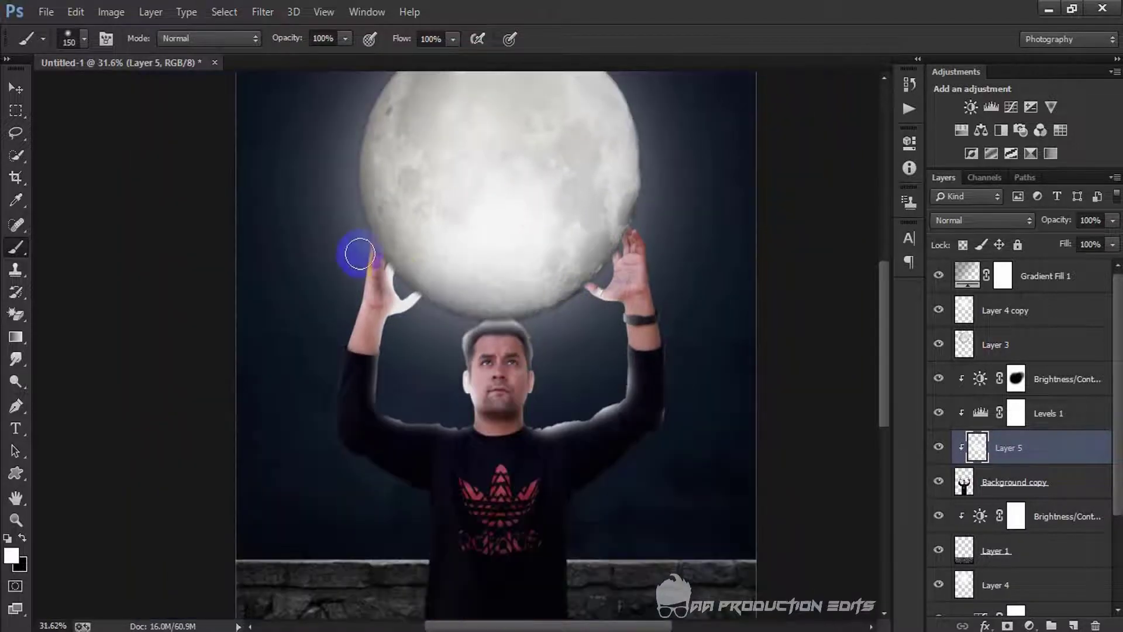
drag(403, 228, 451, 220)
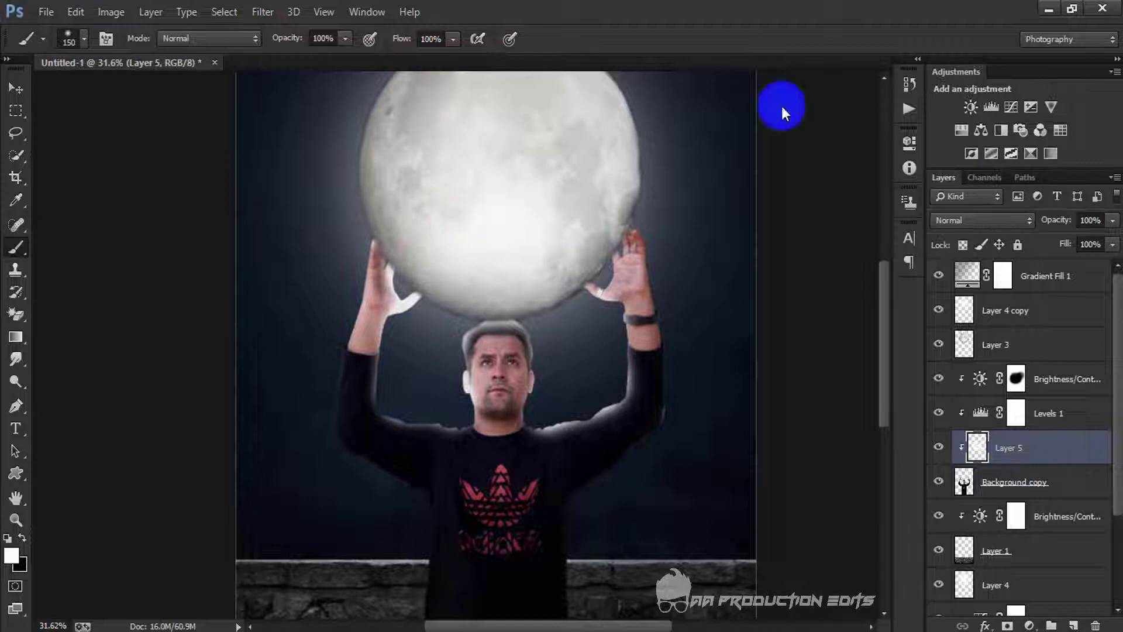
Lower the rim-light layer's opacity to 45% and soften it with a Gaussian Blur of 25 pixels radius
drag(1094, 241, 1063, 244)
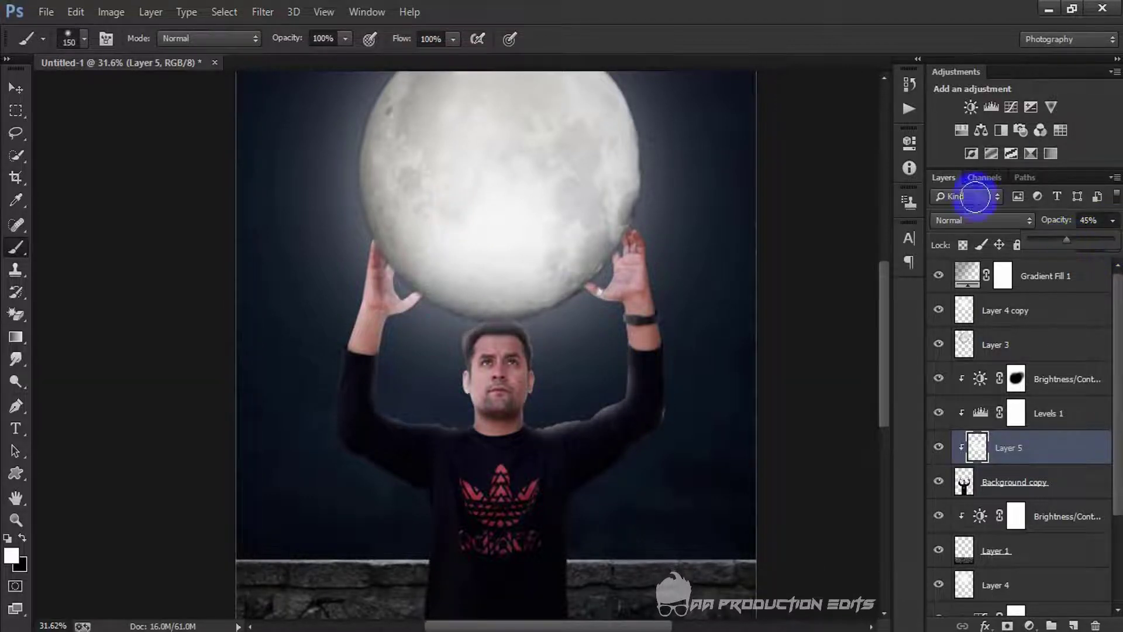
click(271, 17)
mouse_move(326, 198)
click(541, 321)
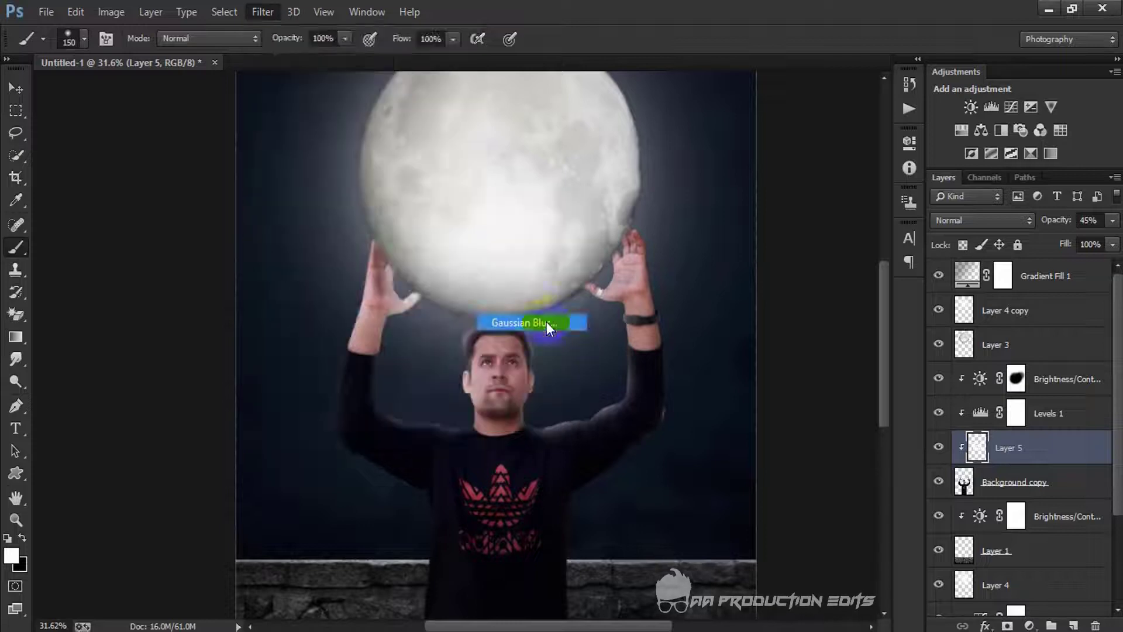
drag(890, 424, 881, 419)
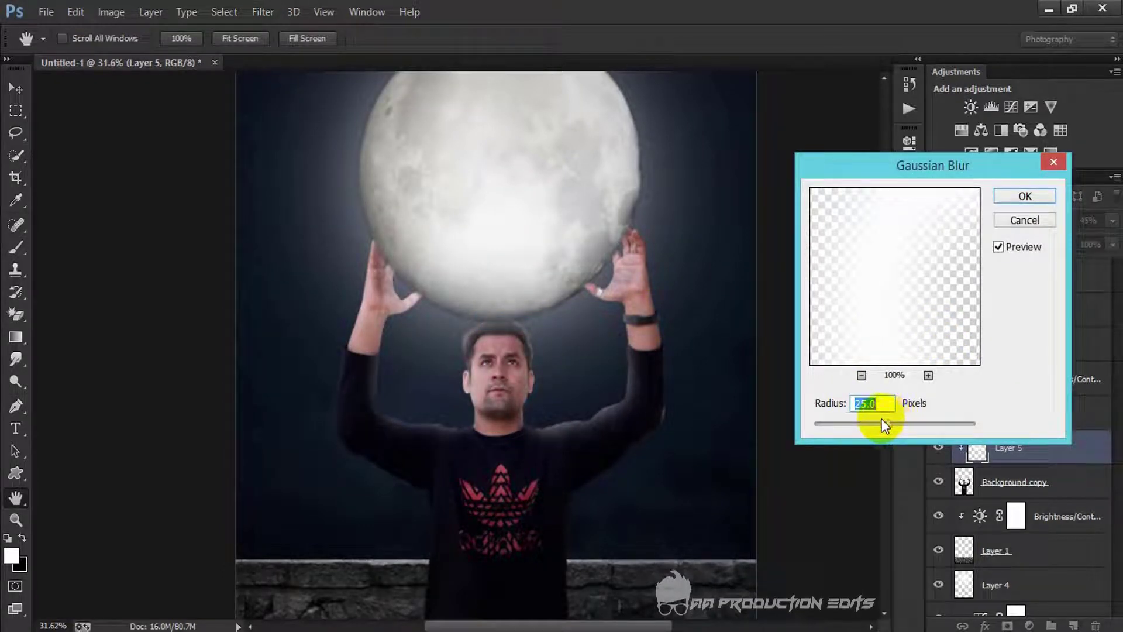
click(1025, 196)
key(b)
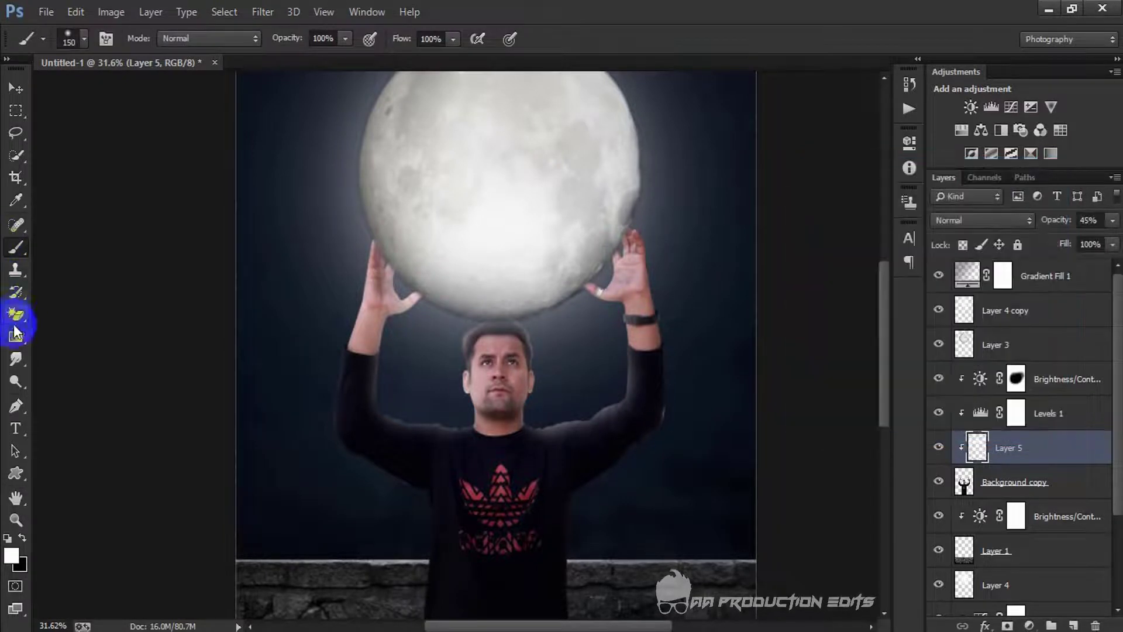
Erase the rim light from the man's face and neck on Layer 5 with a soft 200 px eraser
click(17, 316)
right_click(17, 316)
click(64, 315)
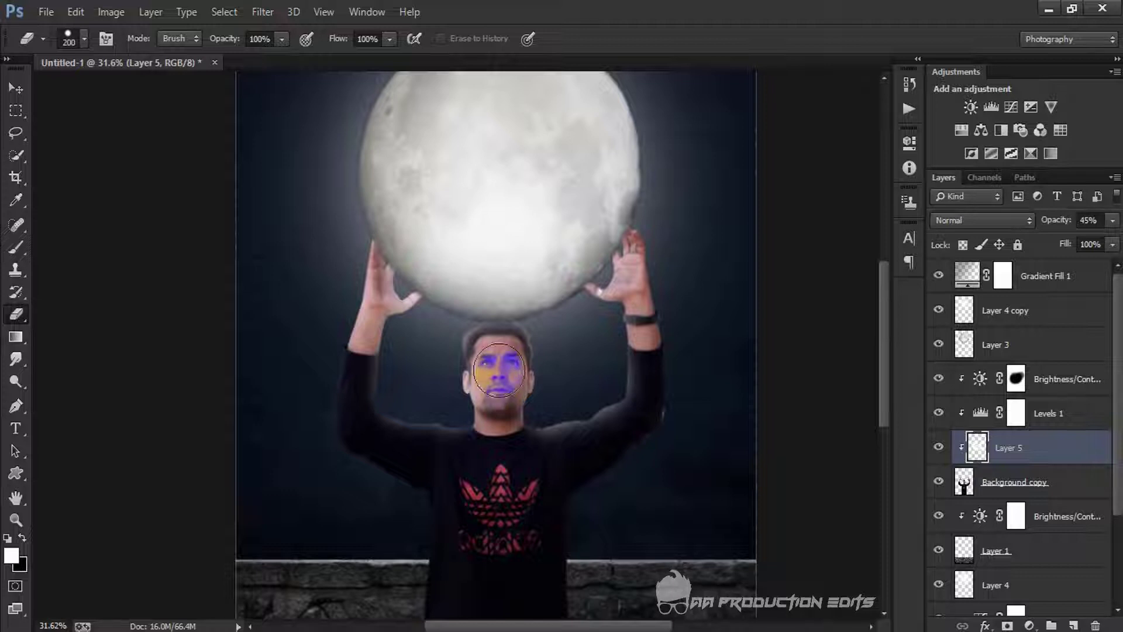
mouse_move(499, 363)
mouse_down()
mouse_move(492, 375)
mouse_move(521, 411)
mouse_up()
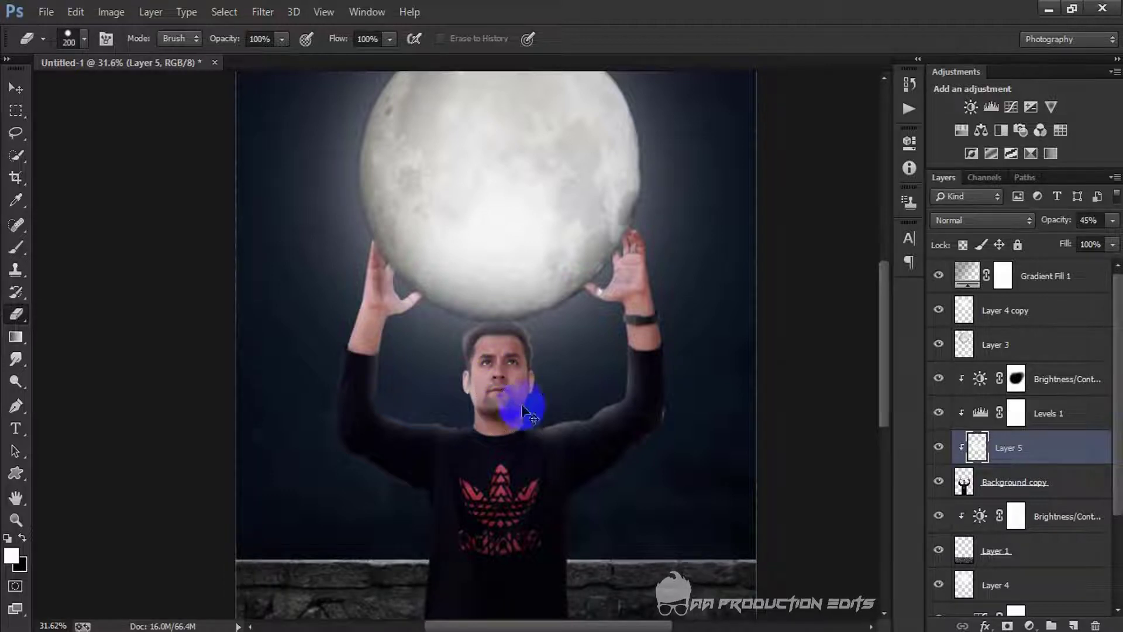
right_click(516, 373)
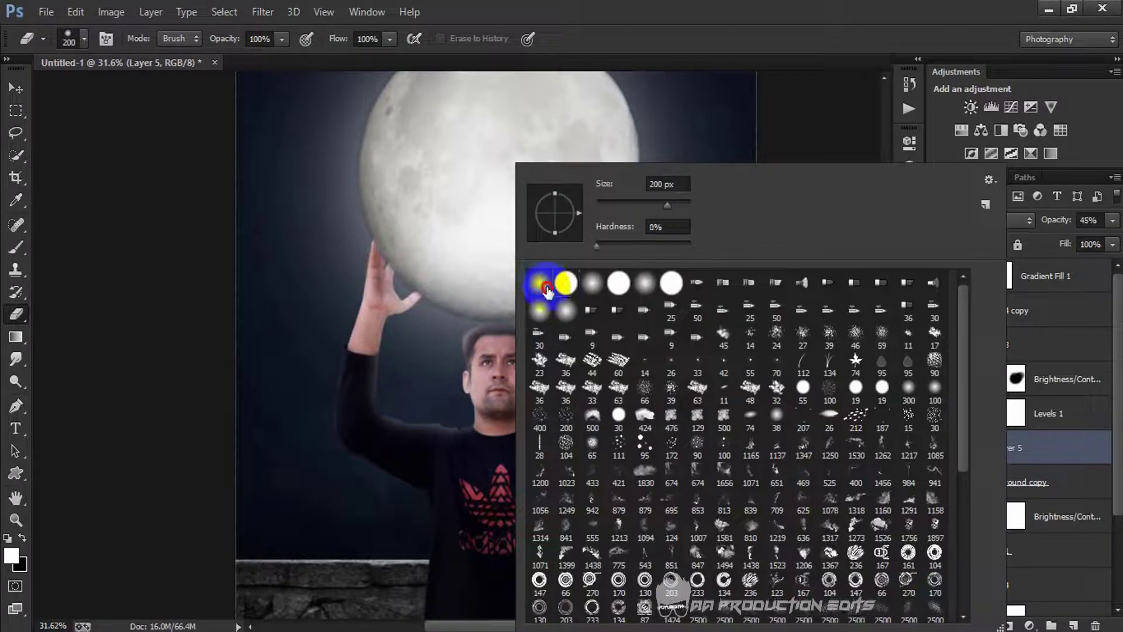
double_click(546, 287)
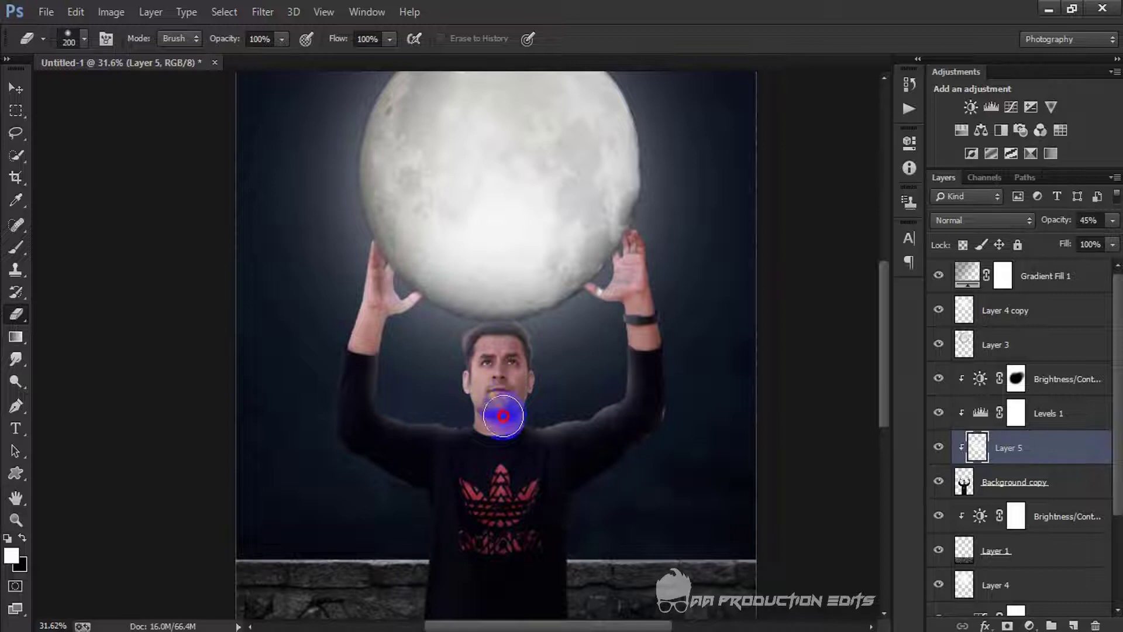
scroll(485, 351, down, 5)
scroll(491, 325, up, 4)
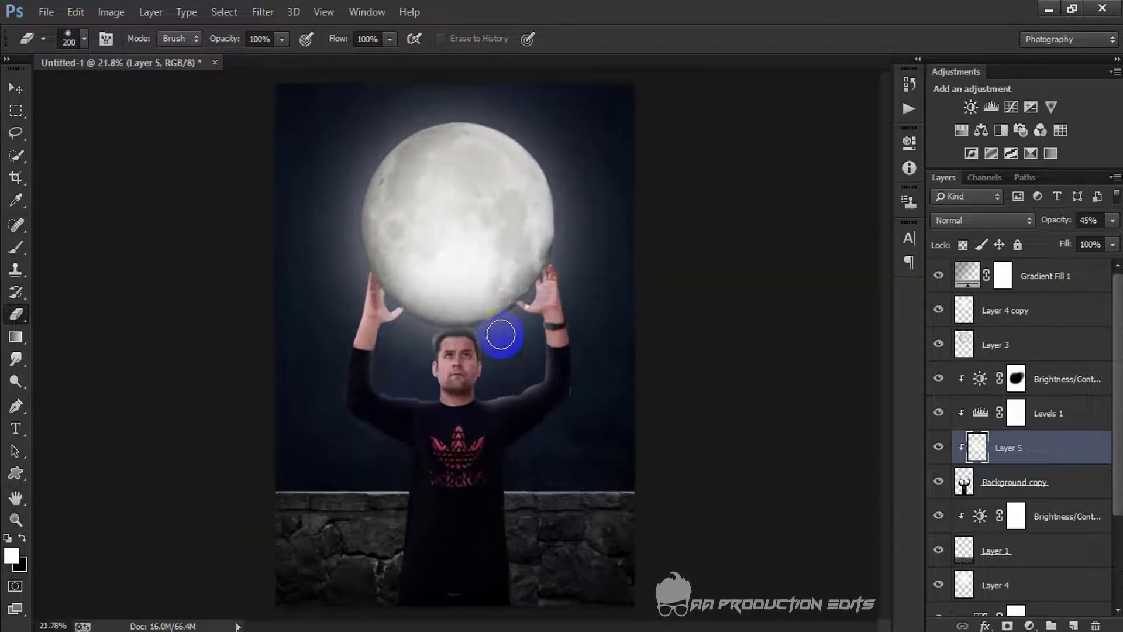
scroll(501, 334, up, 1)
scroll(501, 335, up, 1)
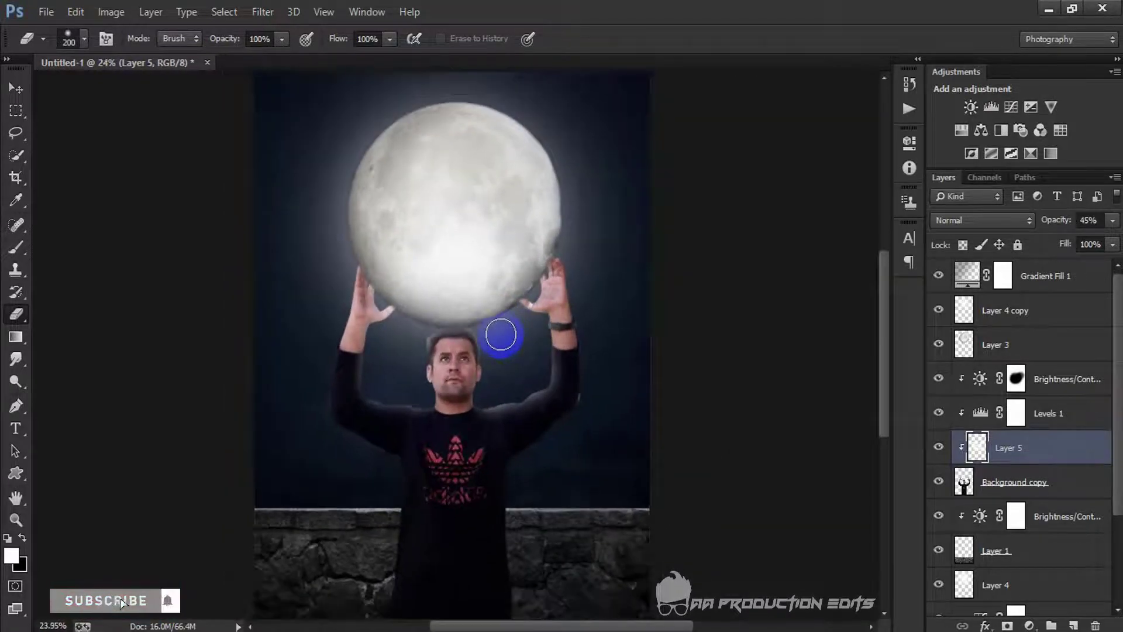
scroll(501, 335, down, 1)
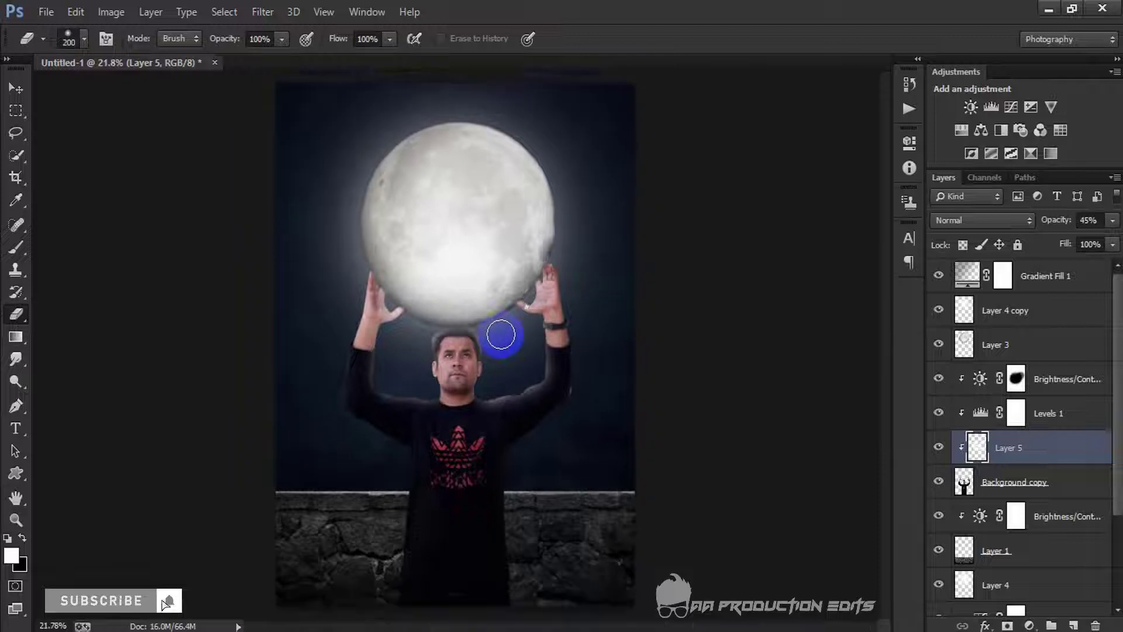
Add a Selective Color adjustment directly above Layer 4 copy and target its Neutrals range
click(1058, 278)
scroll(649, 276, down, 3)
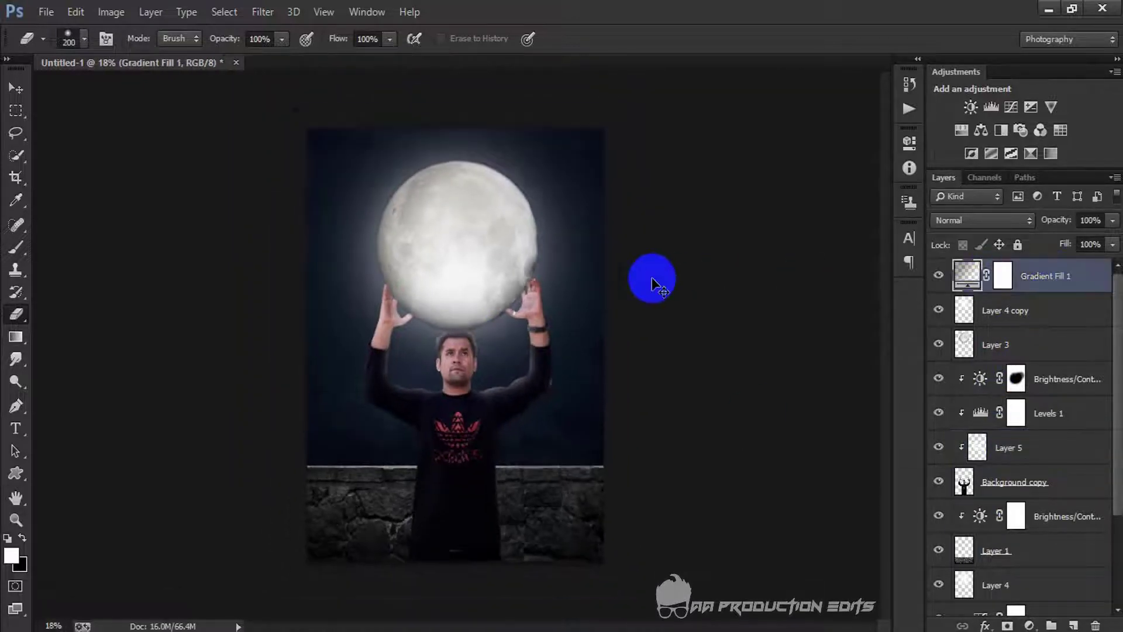
scroll(651, 277, up, 2)
scroll(652, 277, up, 1)
scroll(652, 276, down, 1)
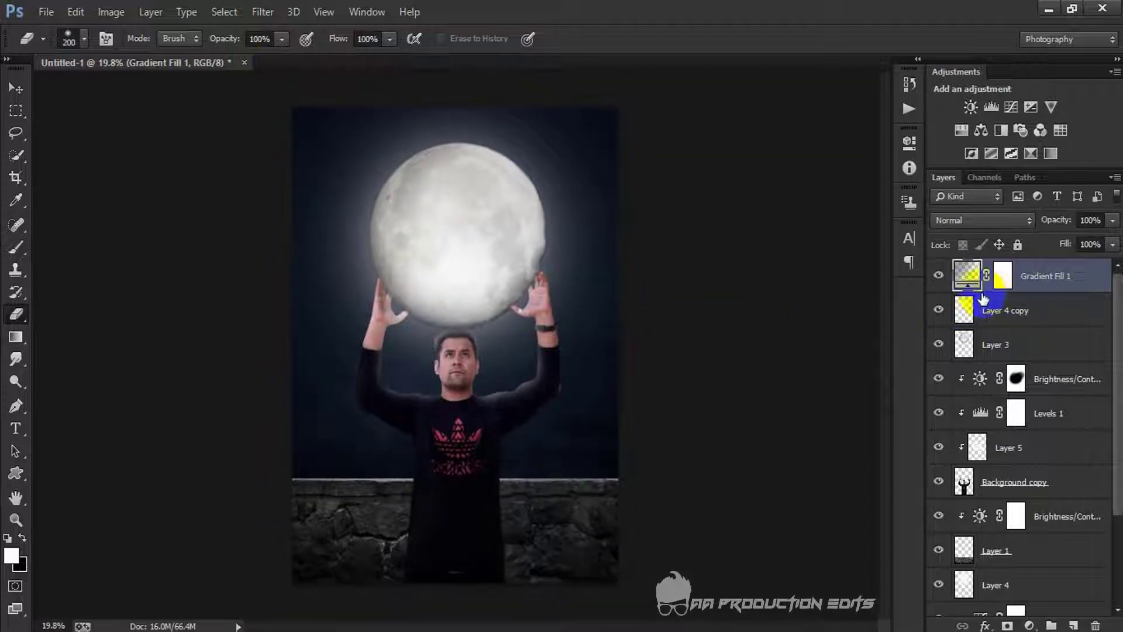
click(1053, 314)
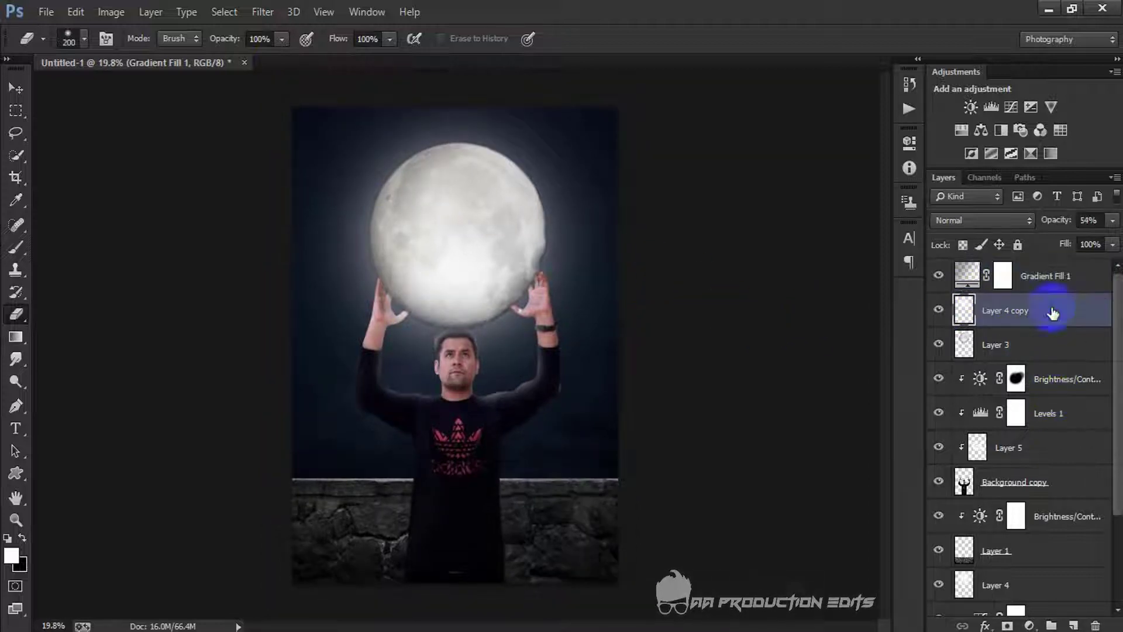
click(1030, 153)
click(799, 207)
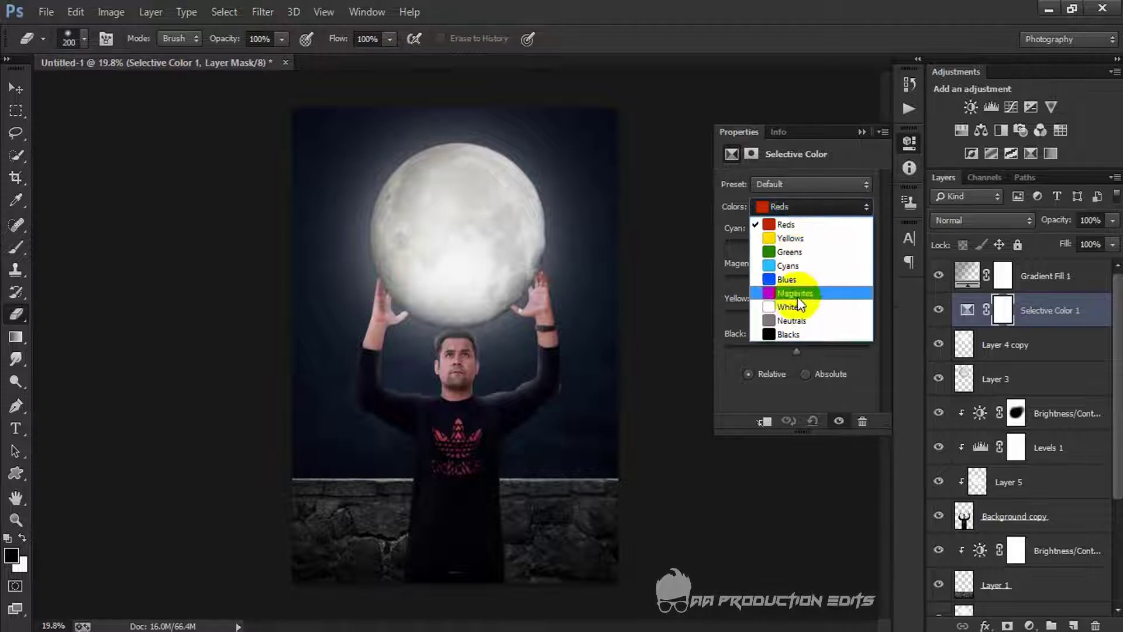
click(801, 321)
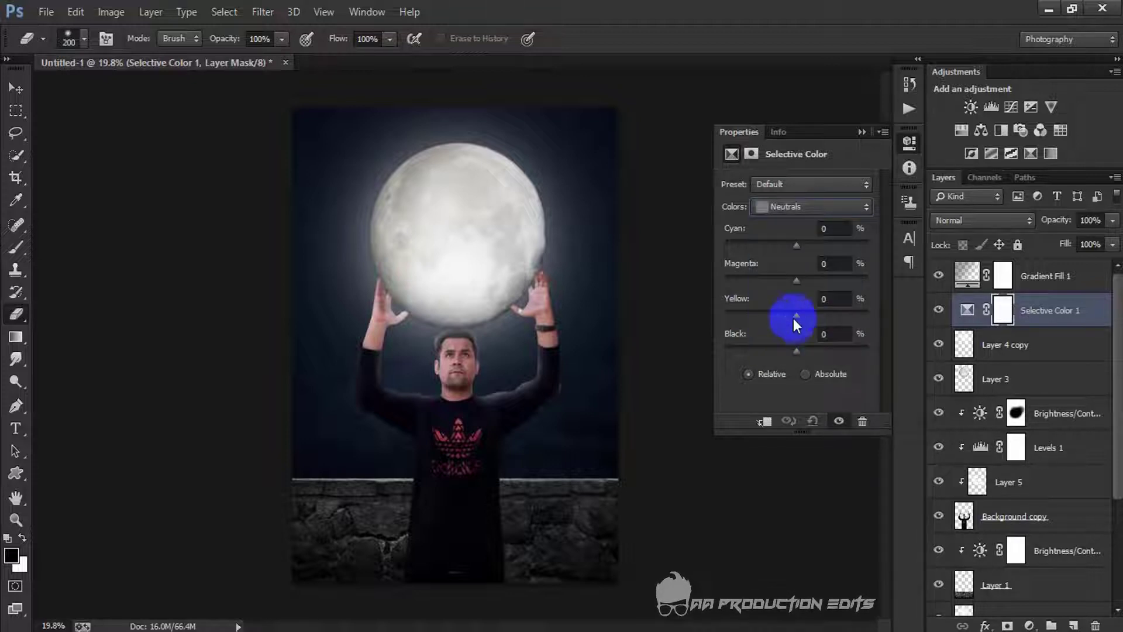
Set the Neutrals to Magenta -10%, Yellow -1% and Black -2% in the Selective Color adjustment
drag(798, 280, 792, 317)
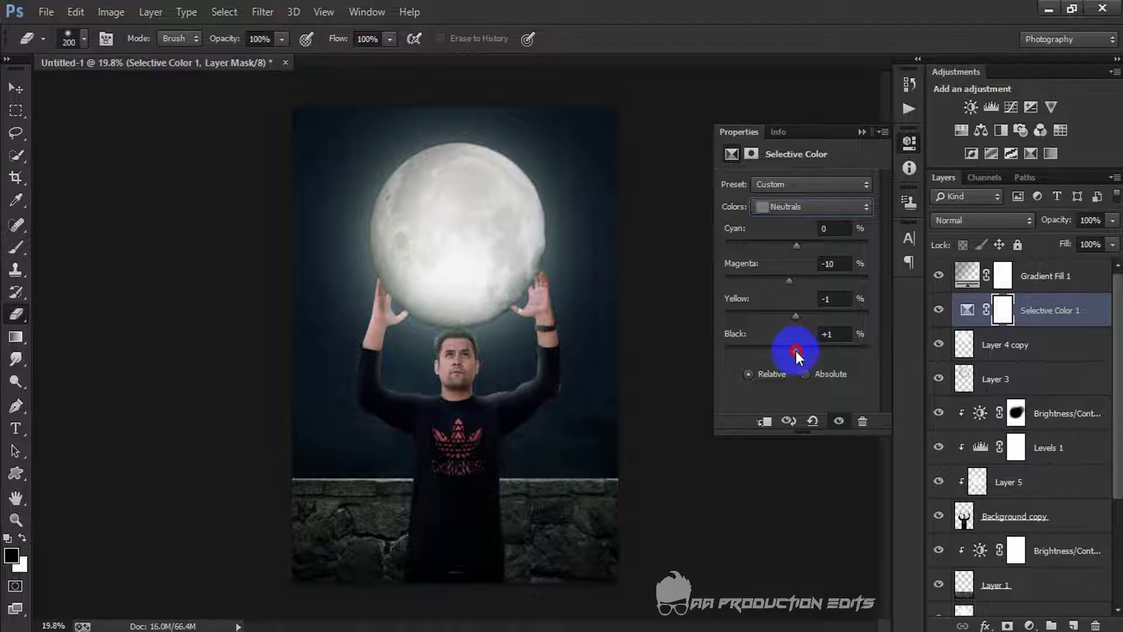
drag(793, 349, 796, 350)
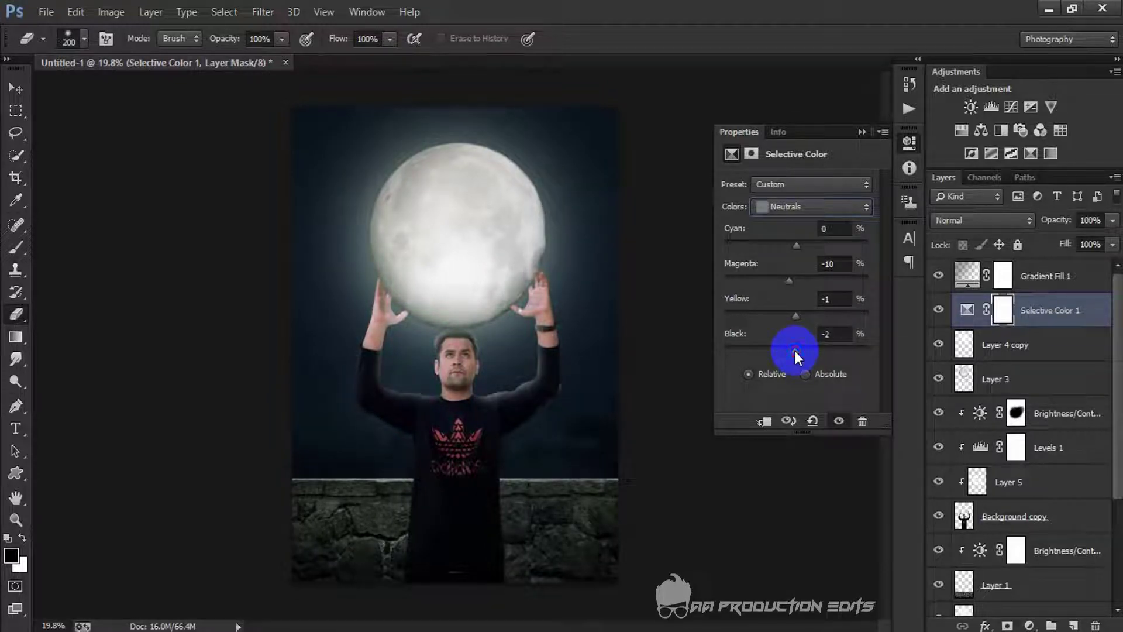
click(861, 131)
scroll(493, 244, down, 2)
scroll(494, 243, up, 4)
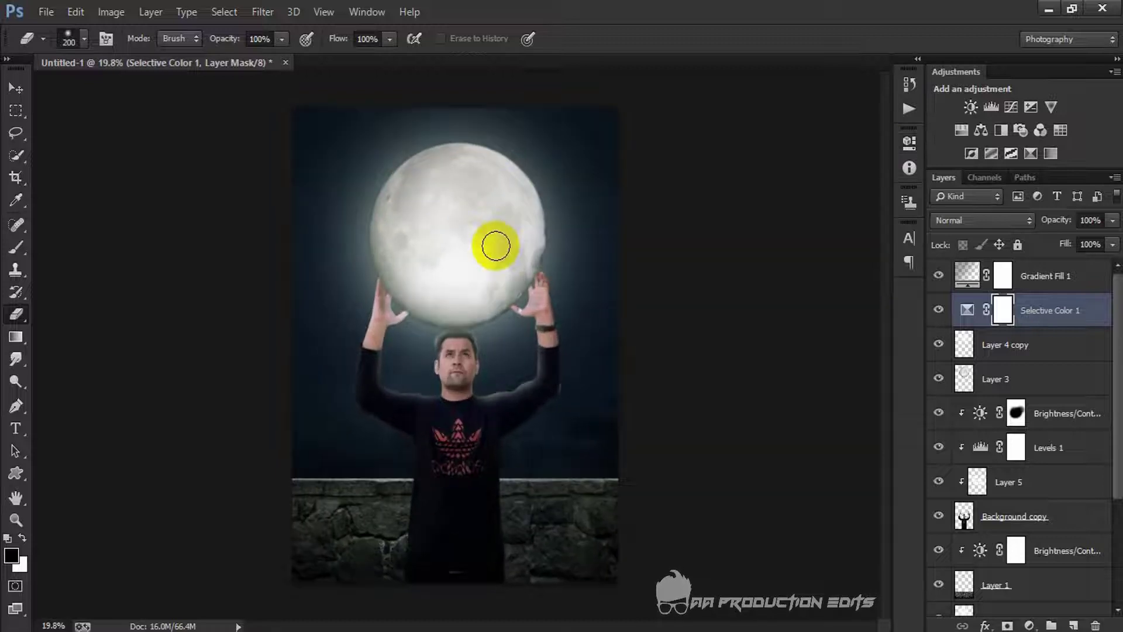
scroll(495, 245, down, 2)
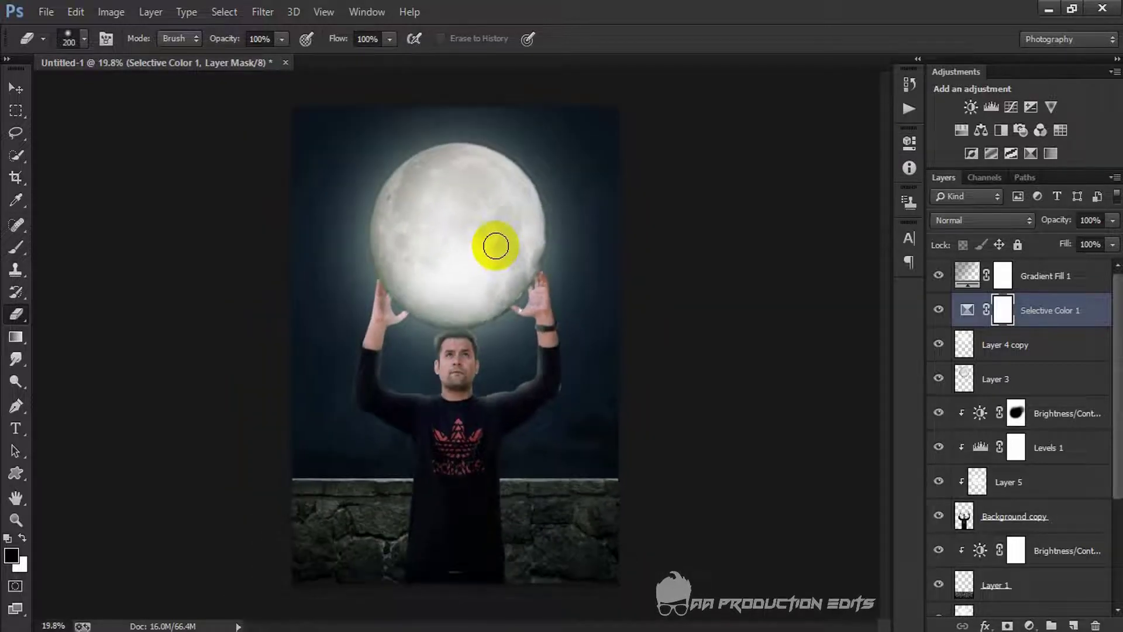
scroll(521, 222, down, 1)
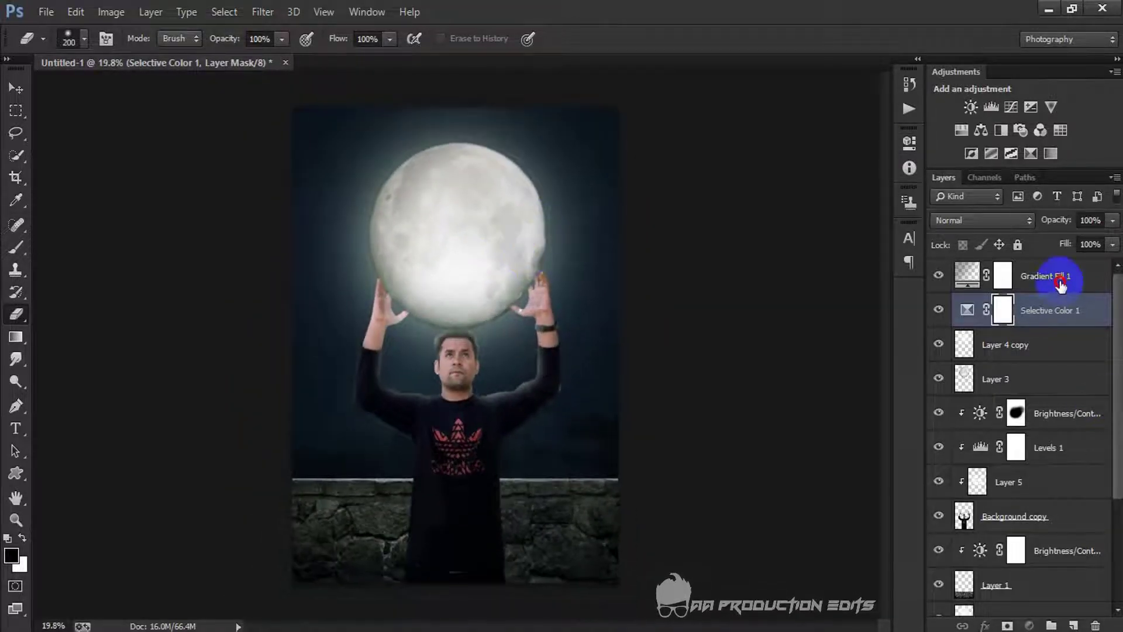
Create a new layer above Gradient Fill 1, fill it with 50% gray and set its blend mode to Soft Light
click(1061, 279)
click(1028, 624)
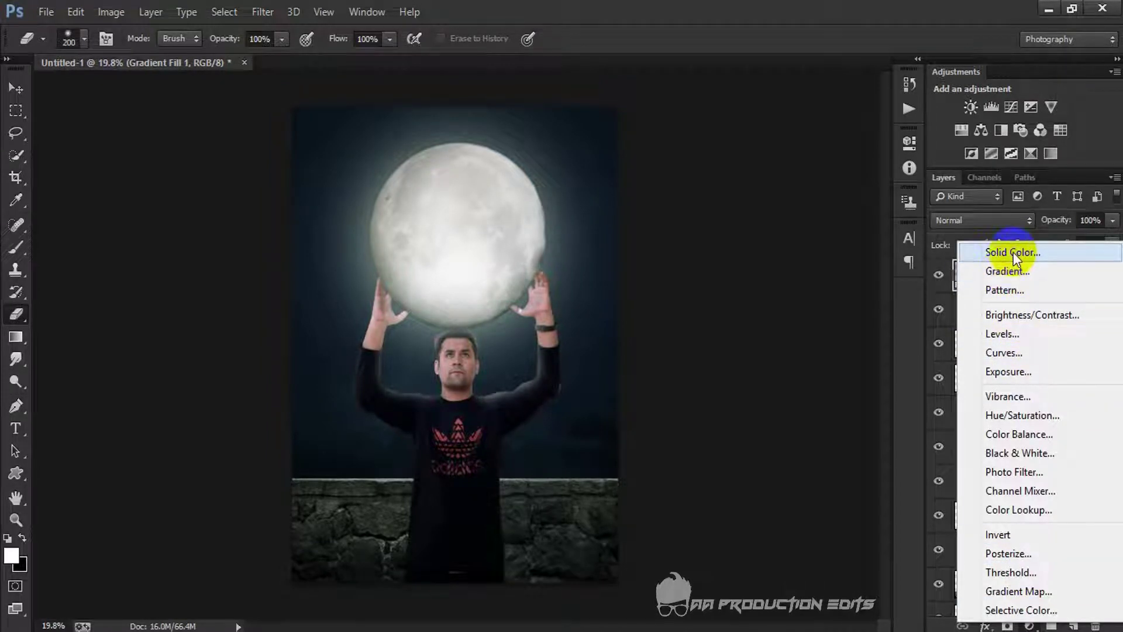
click(839, 240)
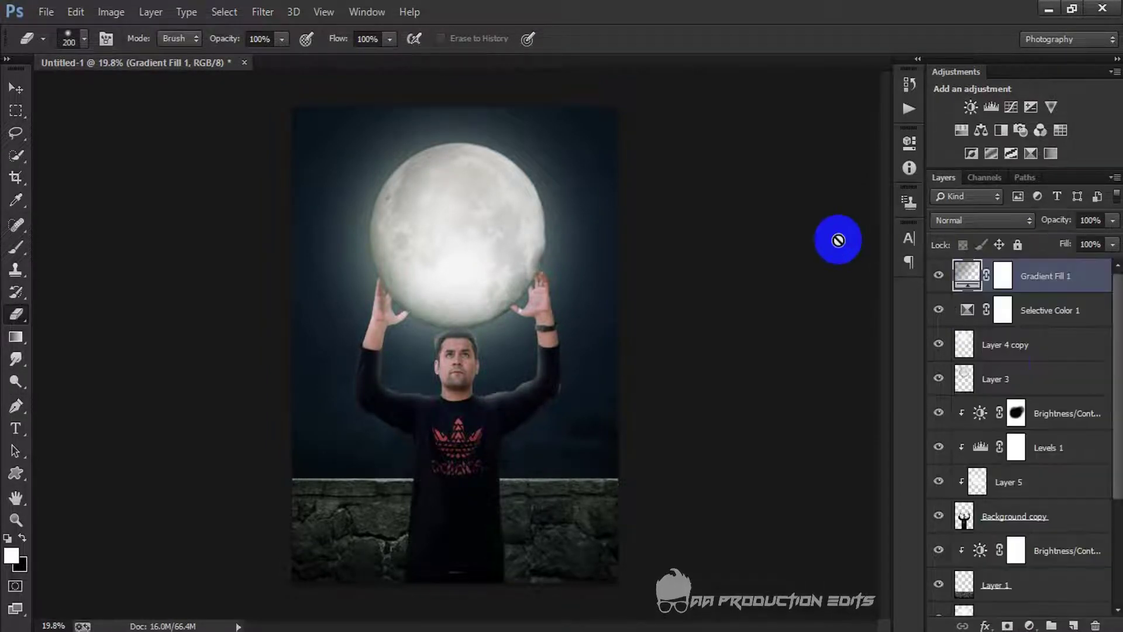
click(1073, 624)
click(75, 11)
click(159, 233)
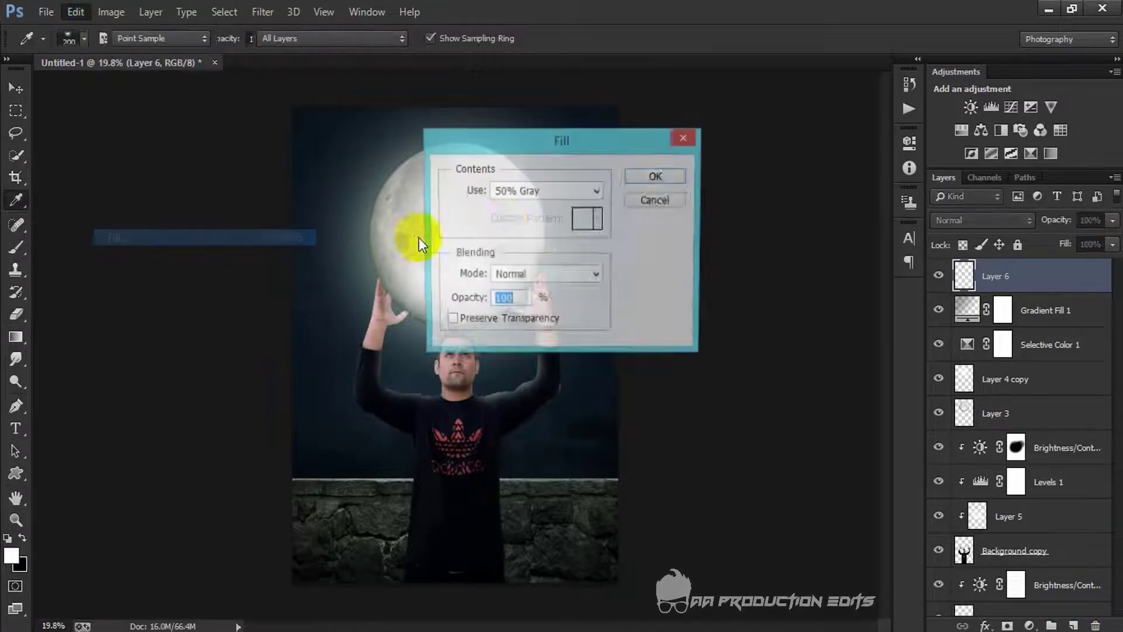
click(643, 176)
click(967, 222)
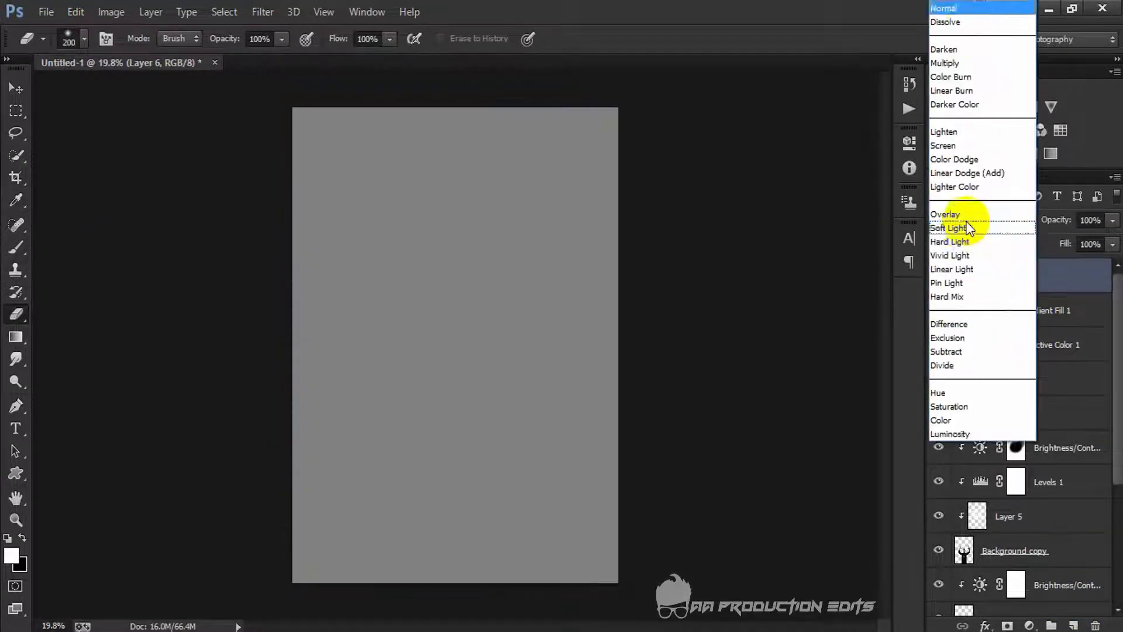
click(964, 225)
Dodge the midtones of the man's face at 13% exposure with a 35 px brush on the gray layer
key(e)
right_click(15, 383)
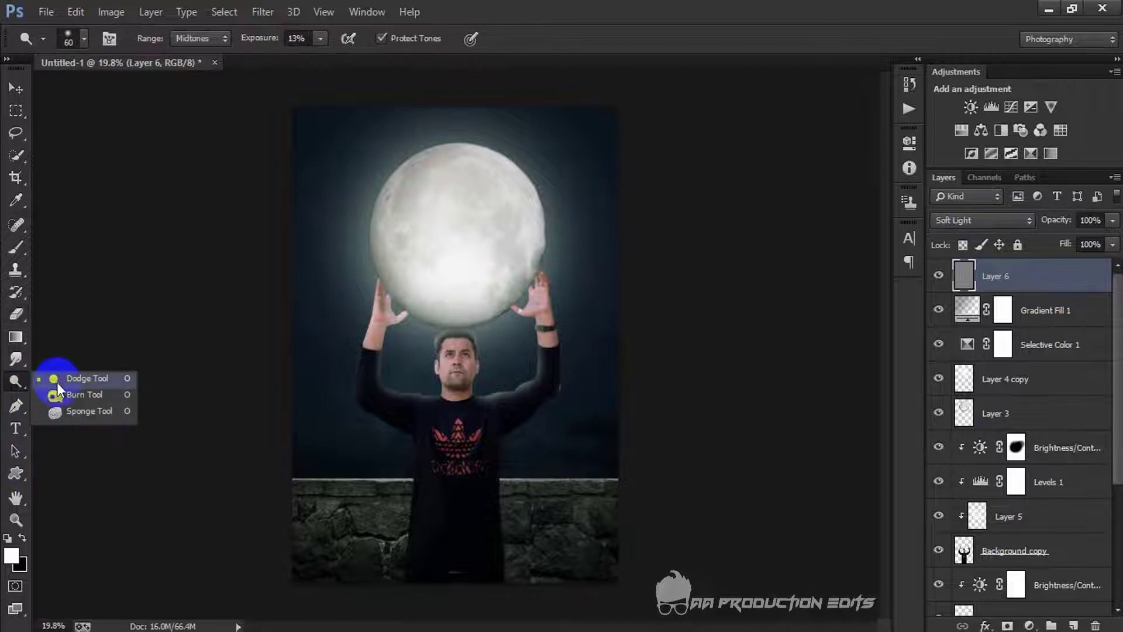
click(58, 381)
scroll(436, 368, up, 13)
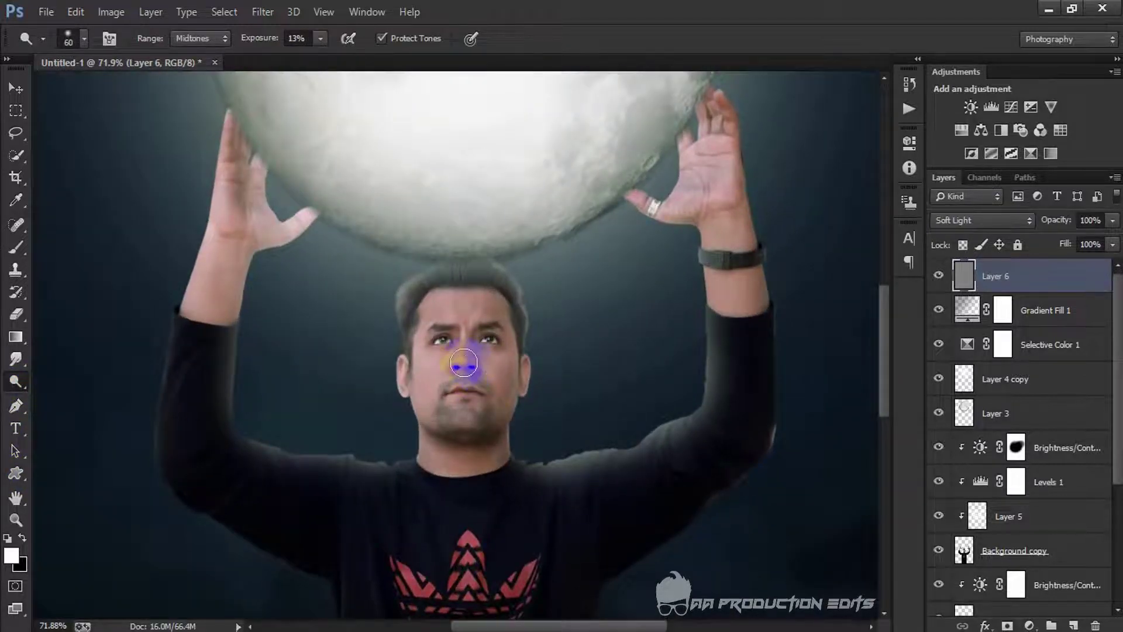
scroll(464, 364, up, 5)
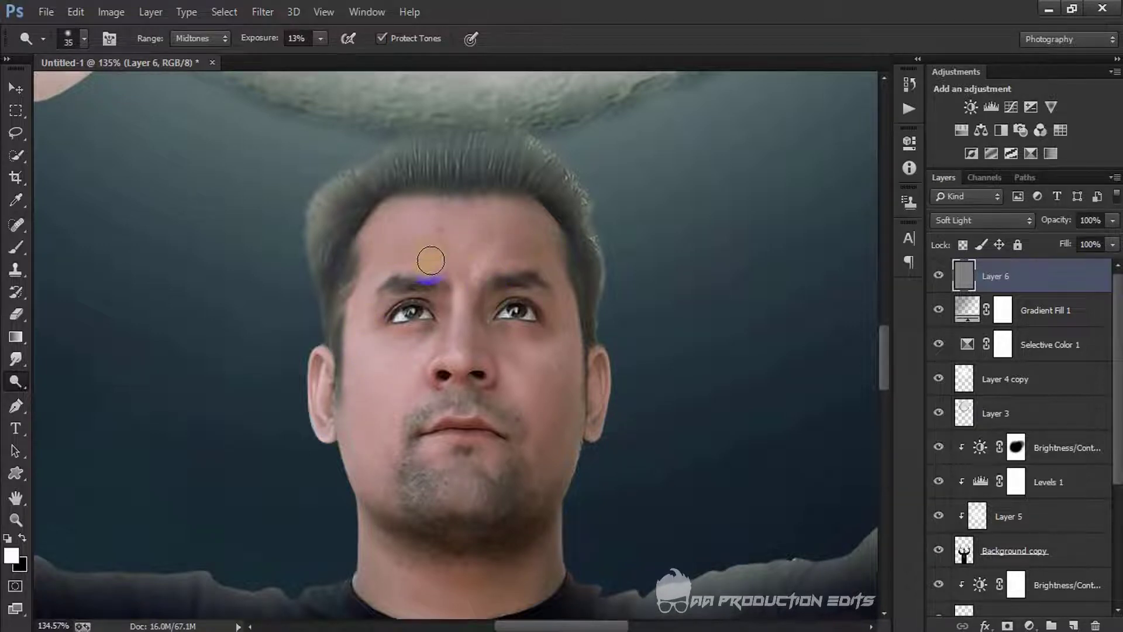
Enlarge the Dodge brush to 100 px and brighten the inner edges of the man's arms and hands
scroll(431, 260, down, 4)
key(bracketright)
key(bracketright)
key(bracketright)
key(bracketright)
key(bracketright)
key(bracketright)
key(bracketright)
key(bracketright)
mouse_move(672, 436)
mouse_down()
mouse_move(750, 390)
mouse_move(763, 317)
mouse_move(754, 160)
mouse_up()
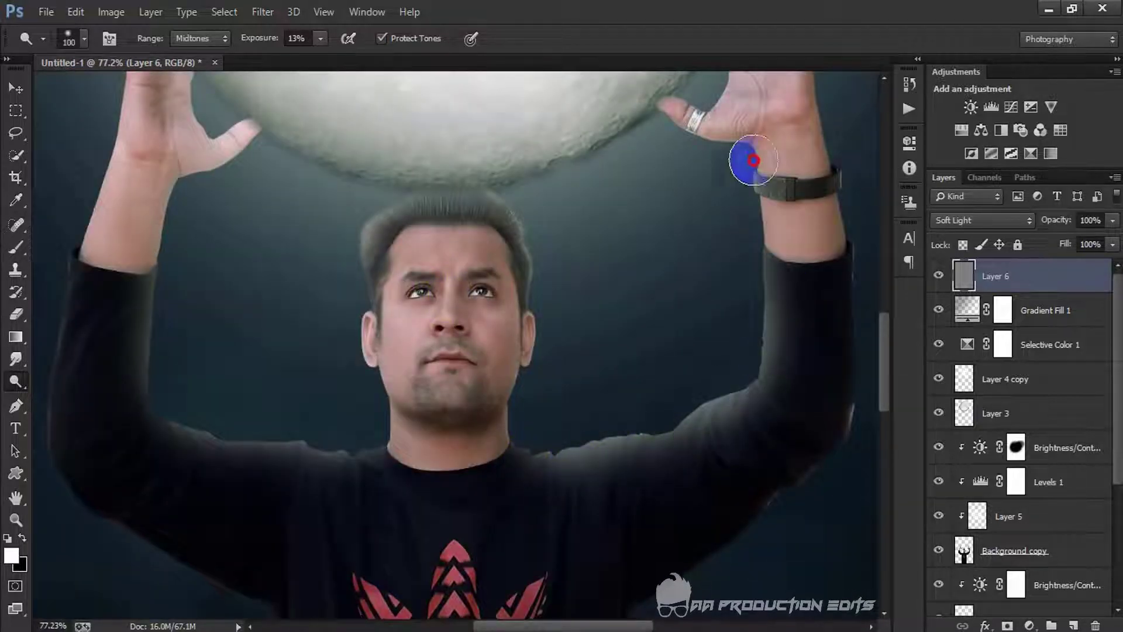
drag(724, 119, 696, 115)
mouse_move(248, 150)
mouse_down()
mouse_move(266, 145)
mouse_move(178, 223)
mouse_move(174, 211)
mouse_move(153, 405)
mouse_move(366, 440)
mouse_move(351, 326)
mouse_move(338, 338)
mouse_up()
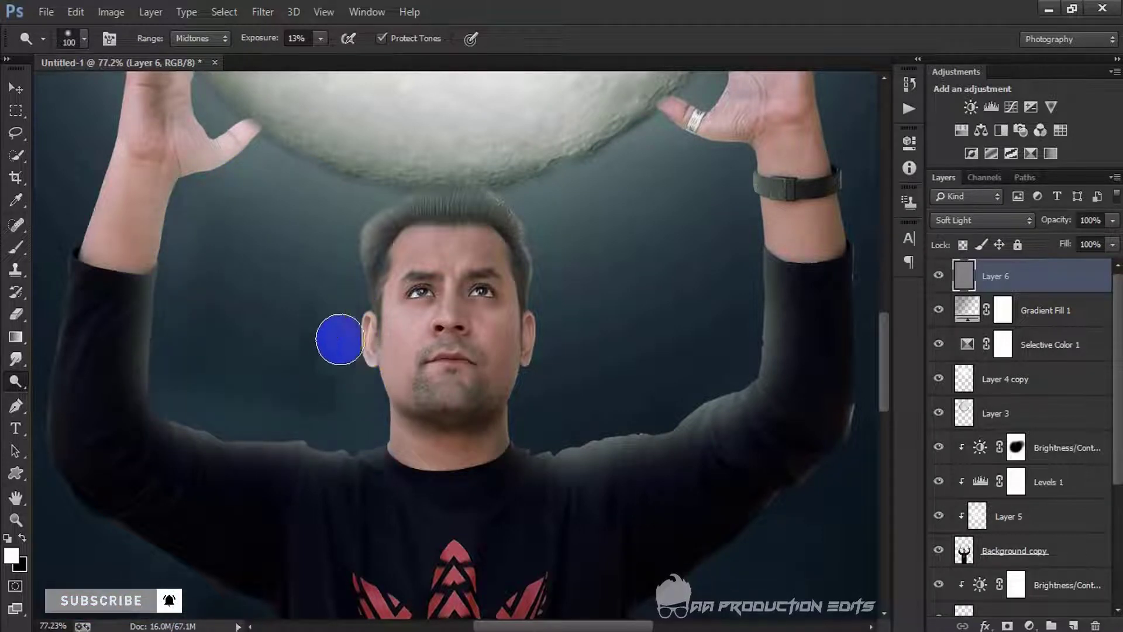
Burn the cheeks, jaw and sides of the man's face at 16% exposure with a 100 px brush
click(16, 388)
click(65, 384)
drag(439, 328, 429, 342)
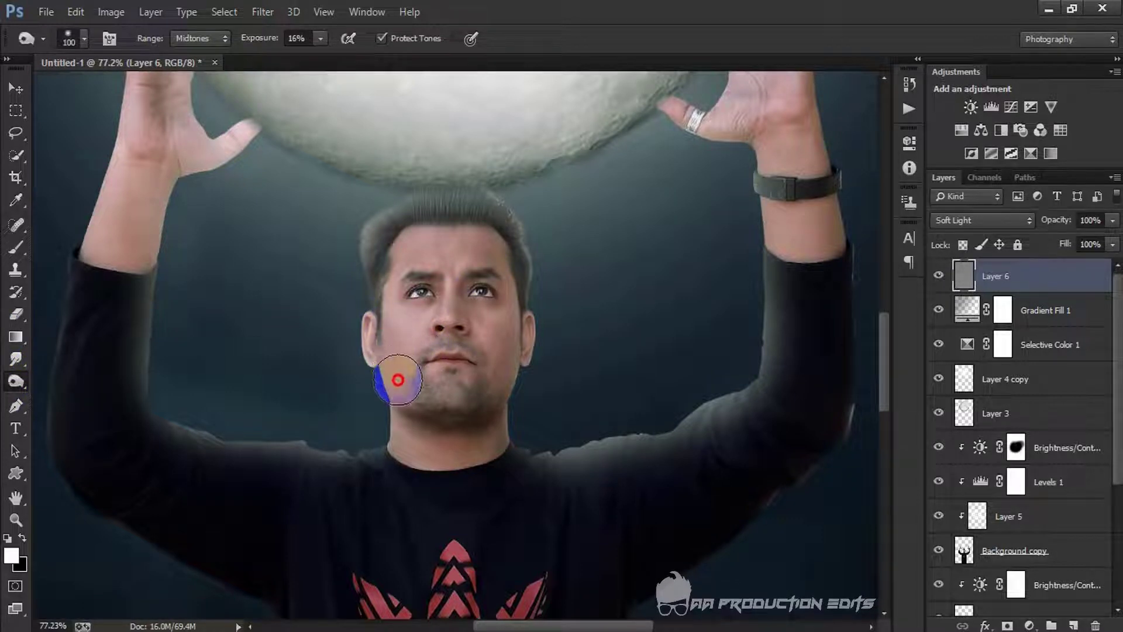
mouse_move(405, 386)
mouse_down()
mouse_move(480, 402)
mouse_move(433, 400)
mouse_up()
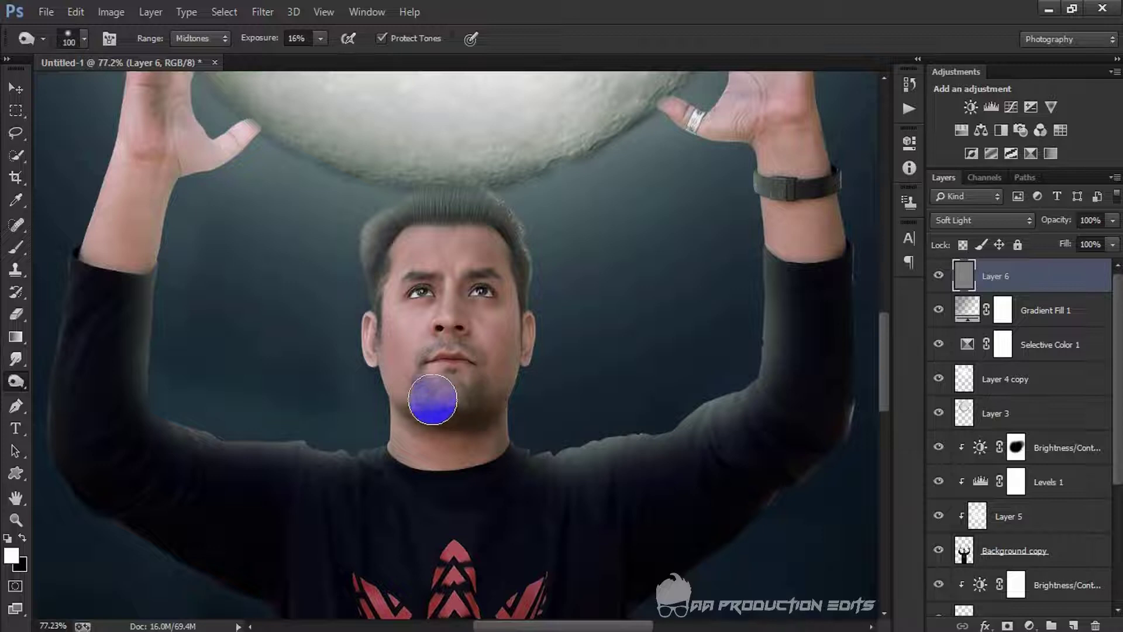
mouse_move(407, 252)
mouse_down()
mouse_move(427, 232)
mouse_move(544, 237)
mouse_move(378, 281)
mouse_move(369, 324)
mouse_move(386, 352)
mouse_move(518, 378)
mouse_move(508, 413)
mouse_up()
scroll(502, 239, down, 5)
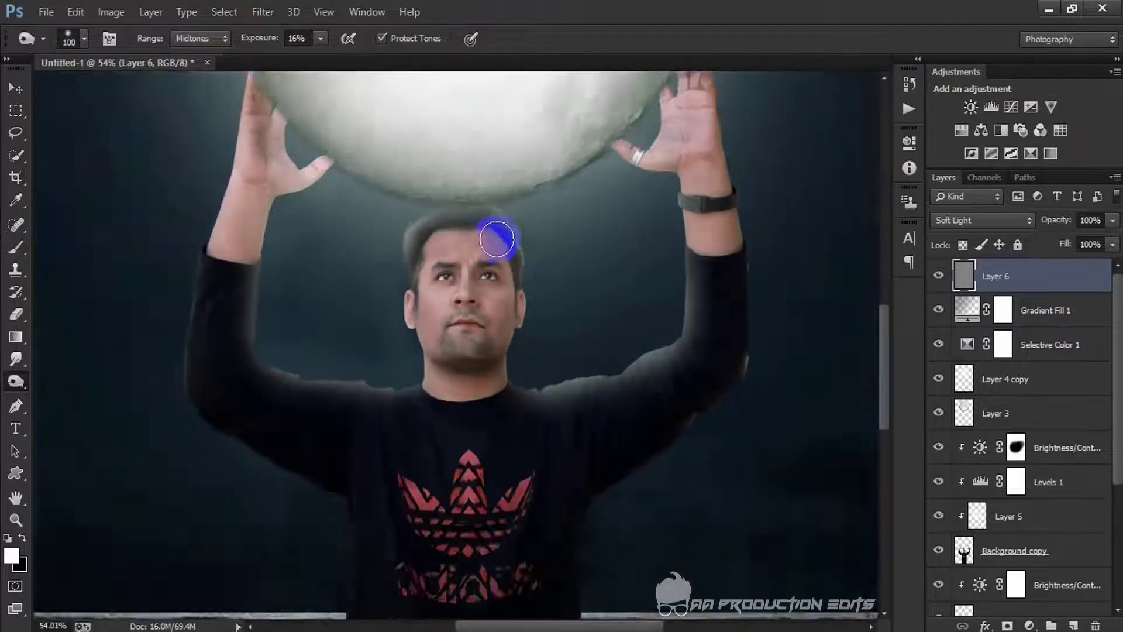
Darken the man's shoulder and upper arm on the image's left side with a larger Burn brush
scroll(496, 241, down, 1)
key(bracketright)
key(bracketright)
key(bracketright)
mouse_move(407, 344)
mouse_down()
mouse_move(306, 342)
mouse_move(303, 332)
mouse_move(315, 355)
mouse_move(307, 257)
mouse_move(304, 330)
mouse_move(317, 149)
mouse_move(290, 400)
mouse_move(290, 343)
mouse_up()
Enlarge the Burn brush to 900 px and darken the stone wall across the image's bottom
scroll(321, 333, down, 4)
scroll(321, 334, down, 2)
key(bracketright)
key(bracketright)
key(bracketright)
key(bracketright)
key(bracketright)
key(bracketright)
key(bracketright)
key(bracketright)
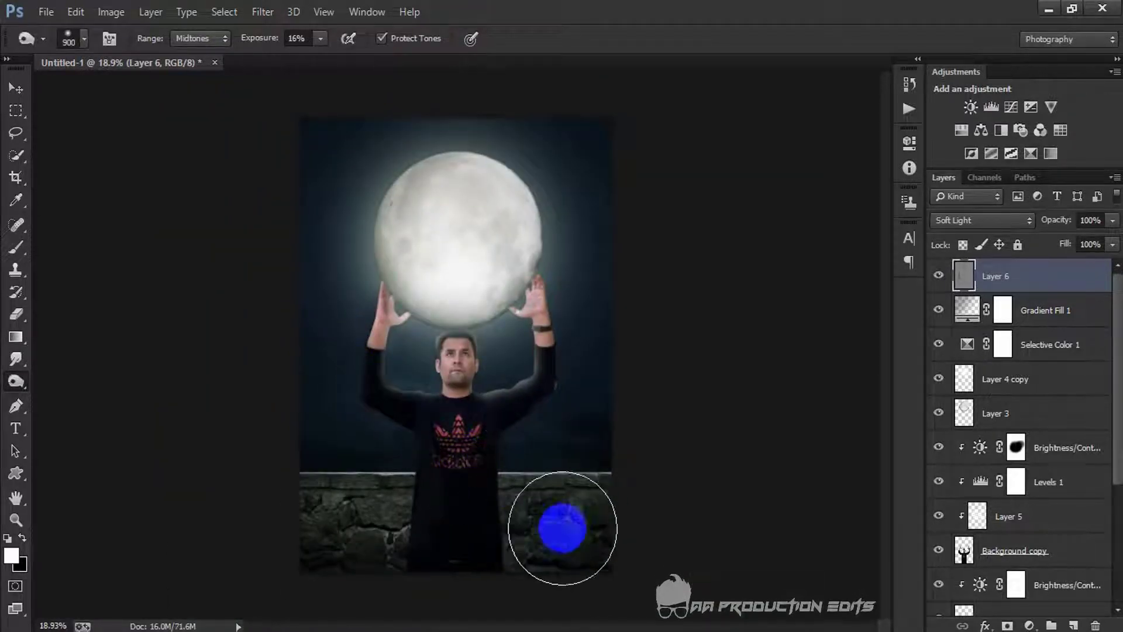
mouse_move(562, 528)
mouse_down()
mouse_move(513, 544)
mouse_move(522, 565)
mouse_move(513, 561)
mouse_move(558, 544)
mouse_move(500, 534)
mouse_move(560, 566)
mouse_move(444, 562)
mouse_move(478, 553)
mouse_move(316, 536)
mouse_up()
scroll(223, 379, up, 2)
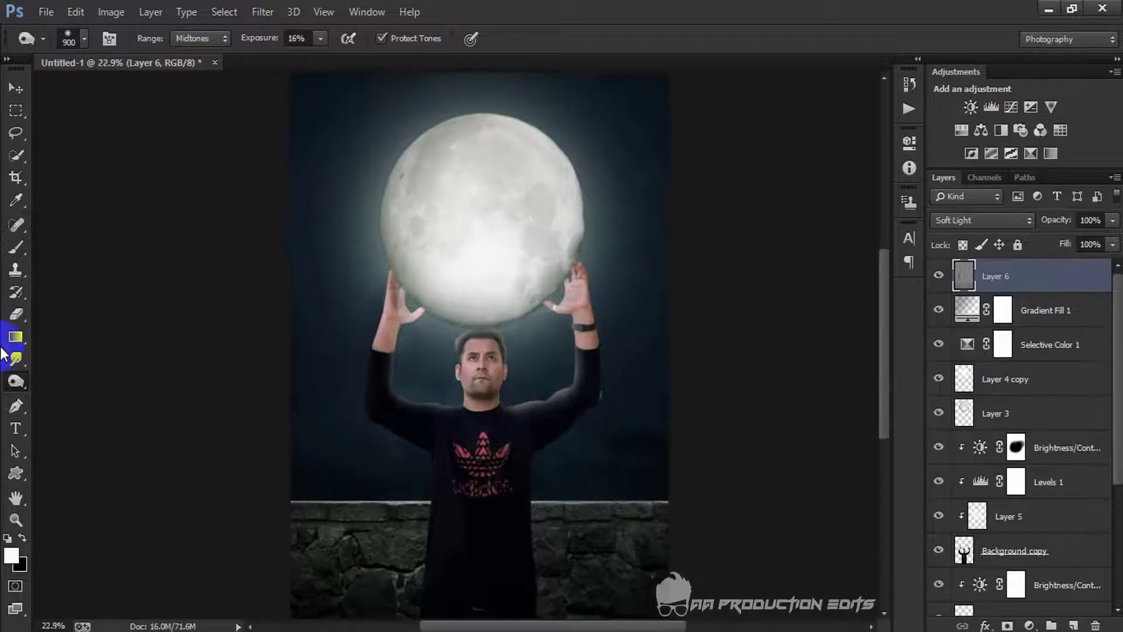
Erase the dodge-and-burn effect over the raised hand on the image's left side with a 200 px eraser
right_click(19, 320)
click(105, 311)
scroll(344, 304, up, 5)
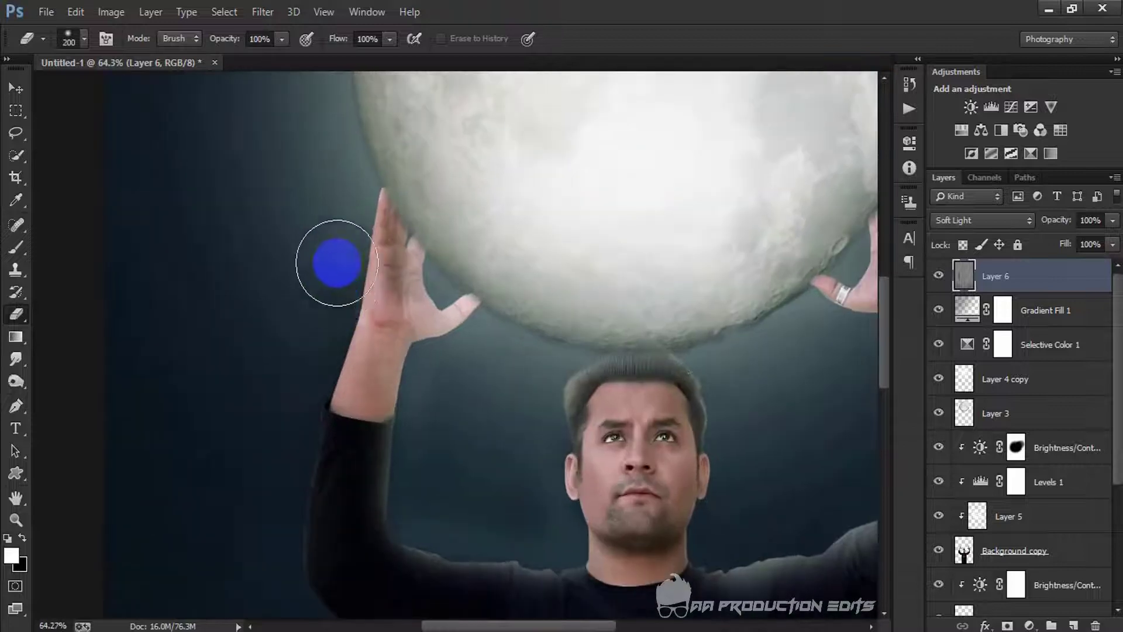
scroll(312, 289, down, 3)
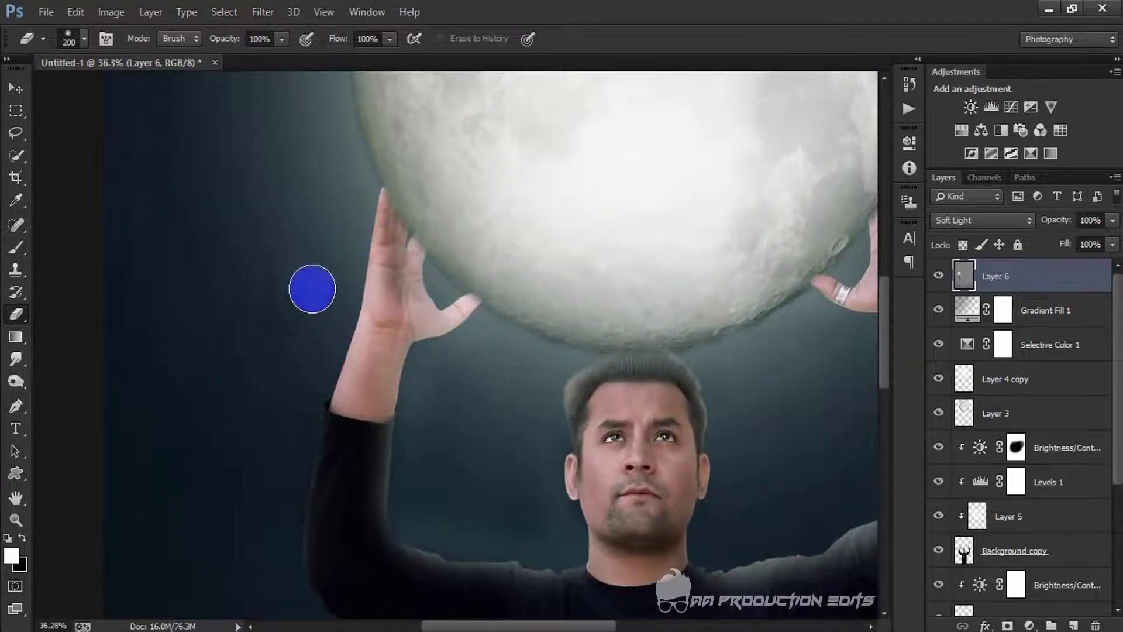
scroll(312, 289, down, 2)
Lower the opacity of the gray dodge-and-burn layer to 71%
click(1113, 220)
drag(1109, 239, 1097, 242)
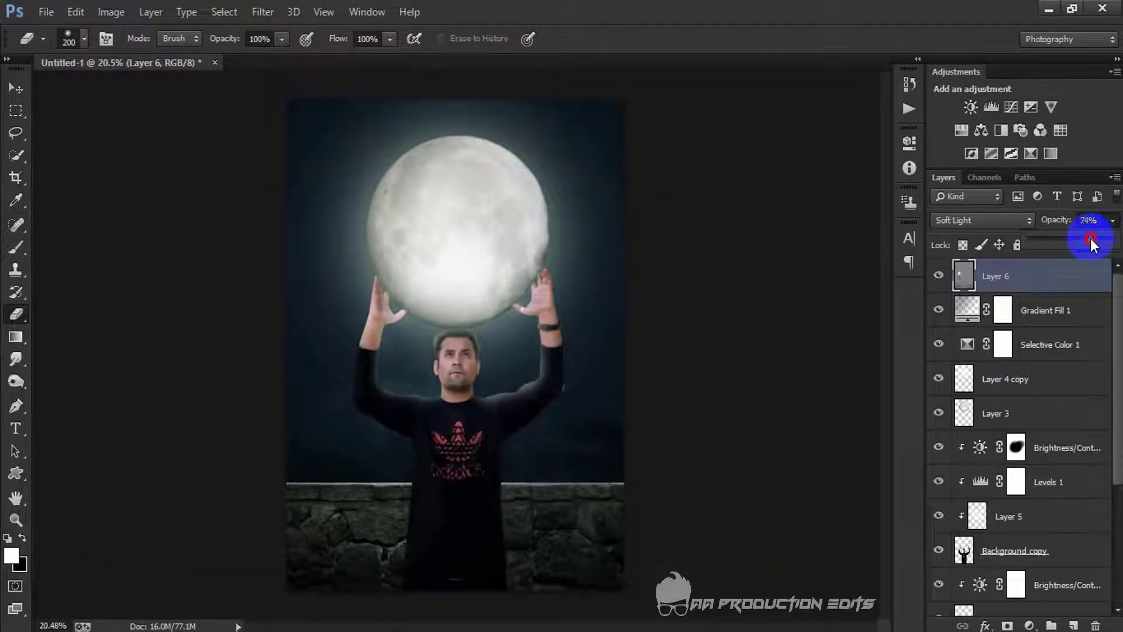
scroll(468, 264, down, 1)
scroll(463, 266, up, 2)
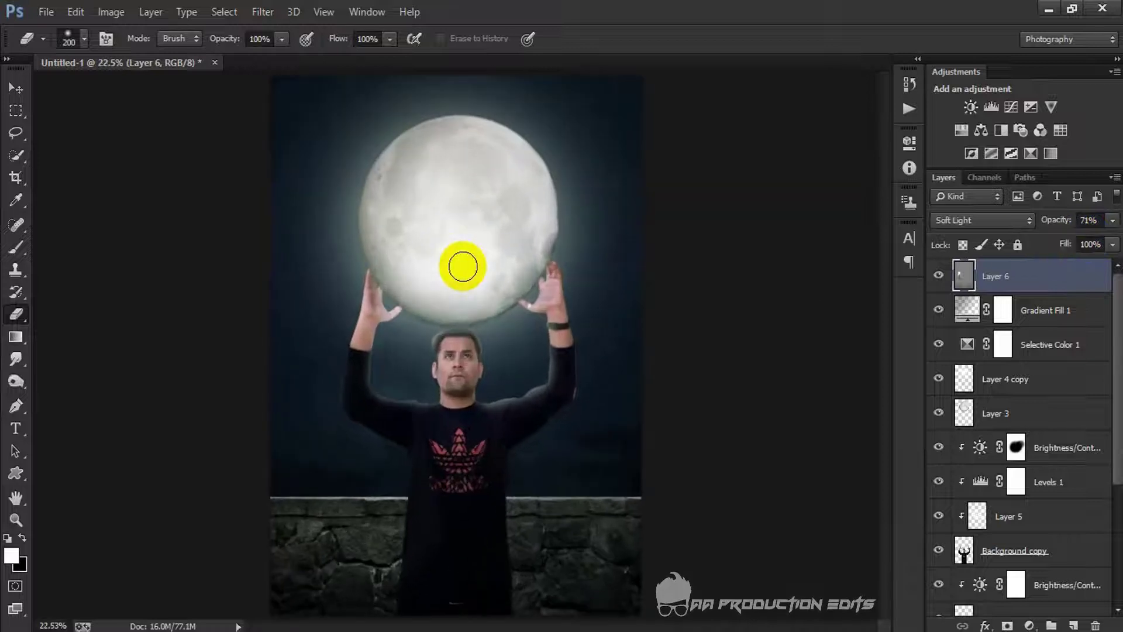
Add a new layer above the gray dodge-and-burn layer in Screen mode for a 150 px white brush dab on the moon
scroll(463, 267, down, 1)
scroll(463, 266, down, 1)
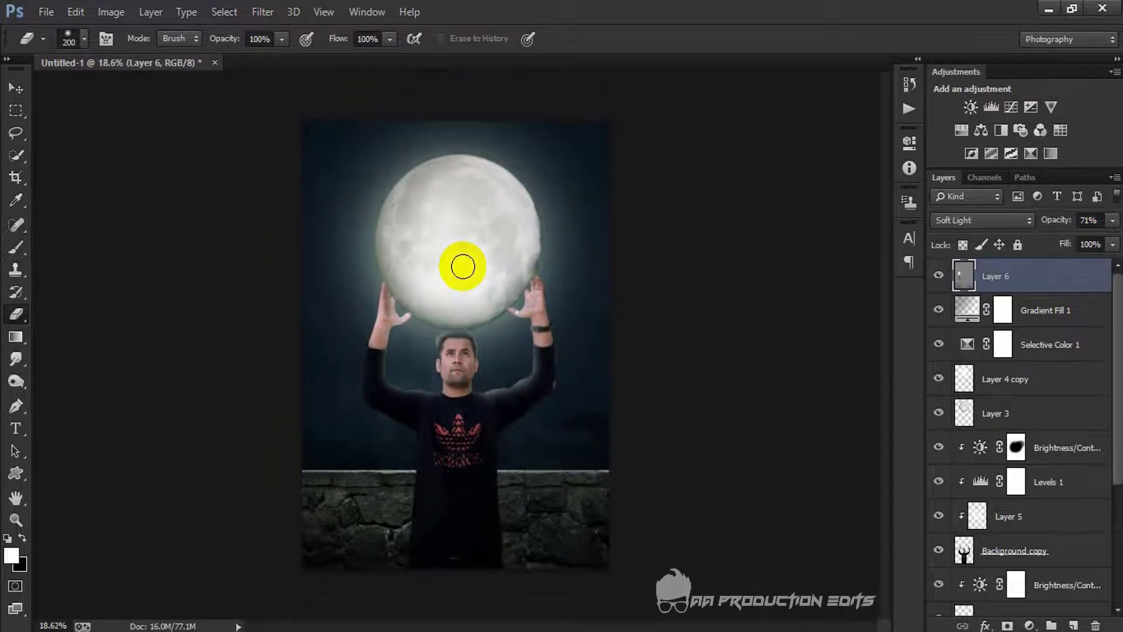
scroll(463, 267, up, 2)
scroll(462, 267, down, 2)
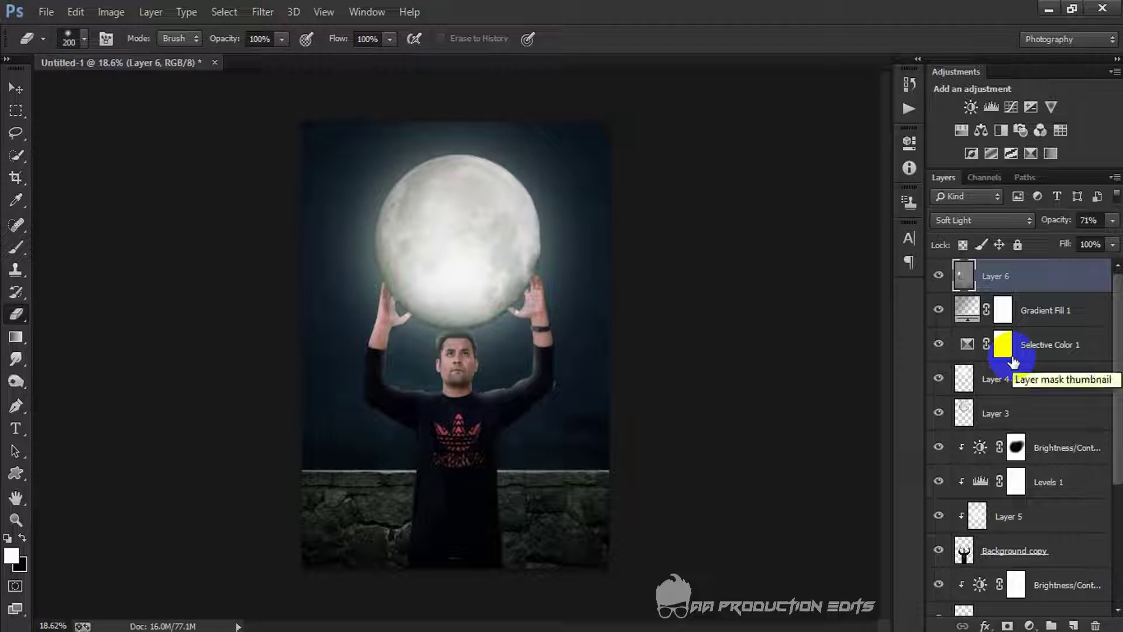
click(1074, 624)
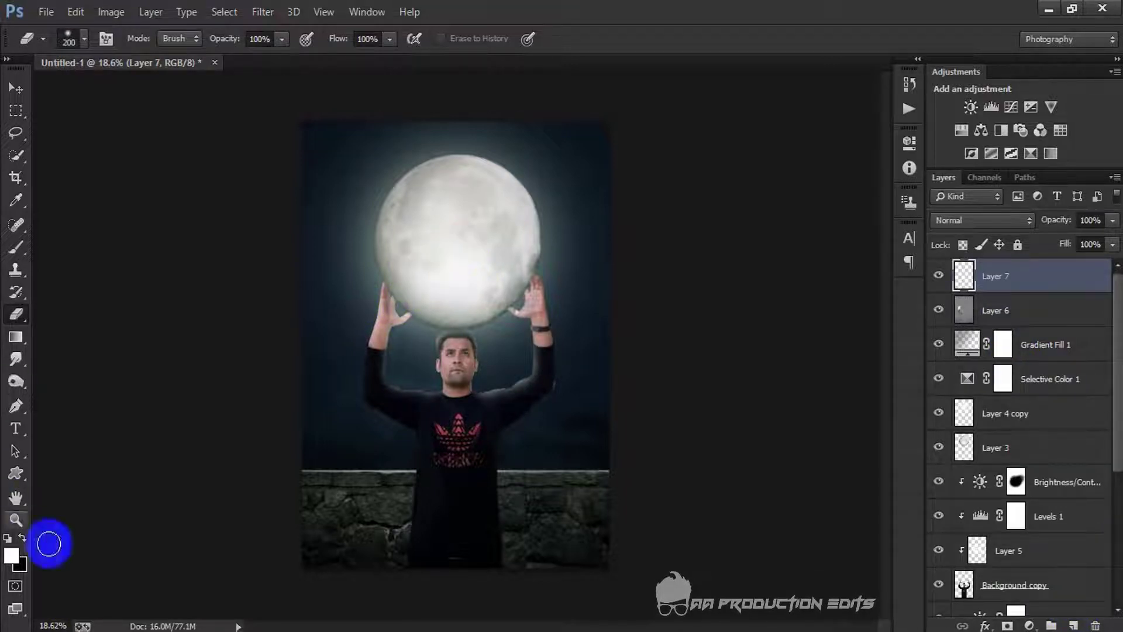
click(16, 247)
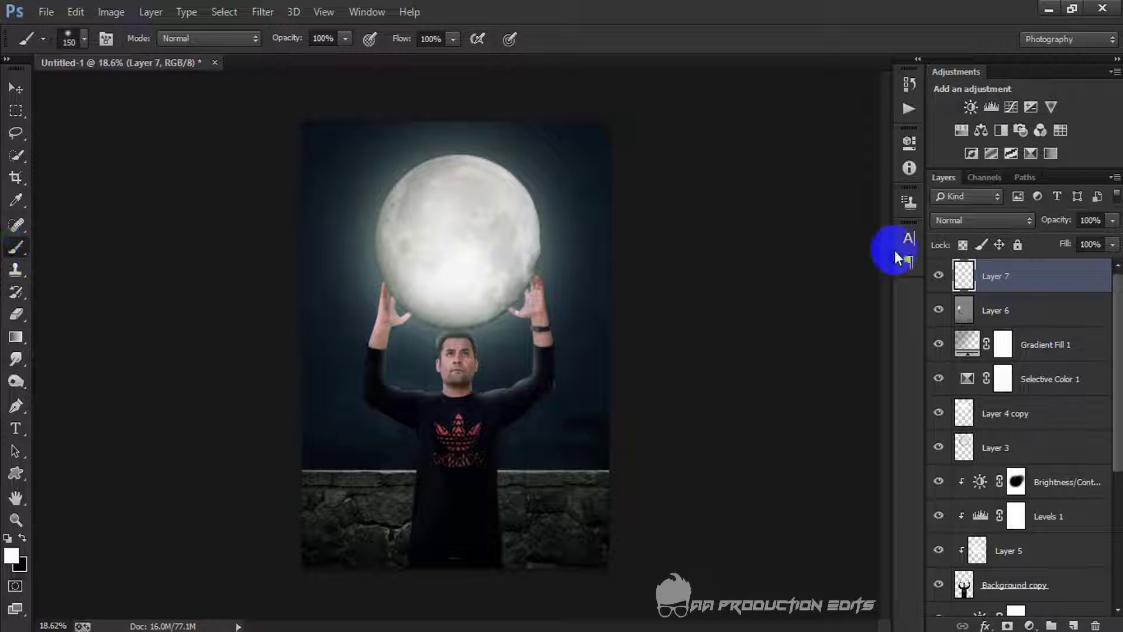
click(989, 220)
click(957, 147)
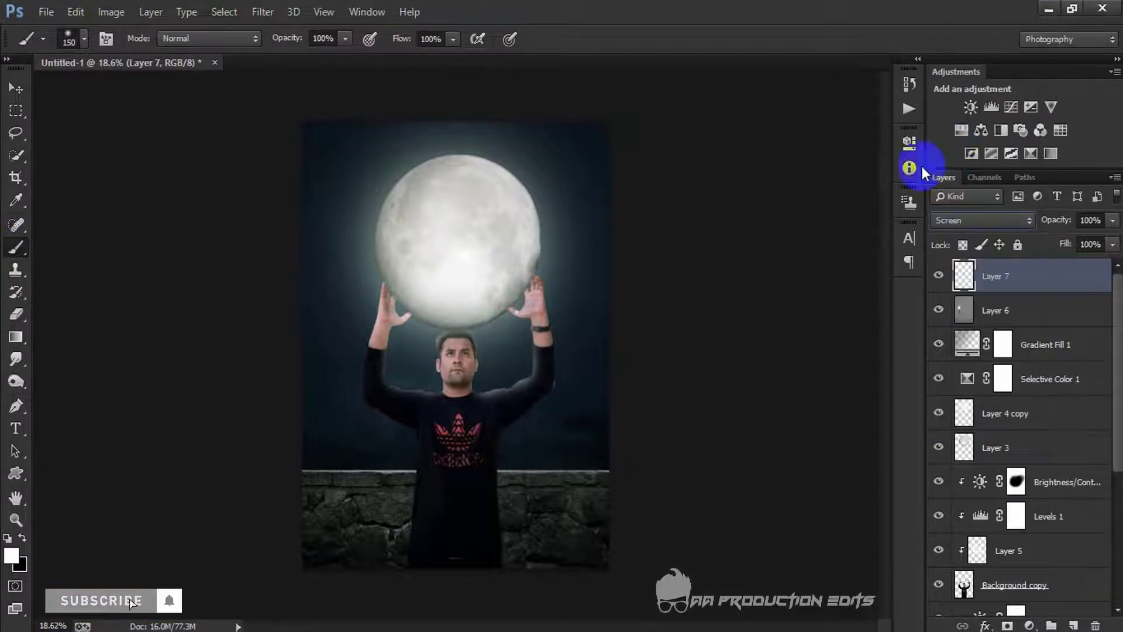
Enlarge the white dab to about 897%, centre it over the moon, and lower its layer opacity to 64%
key(ctrl+t)
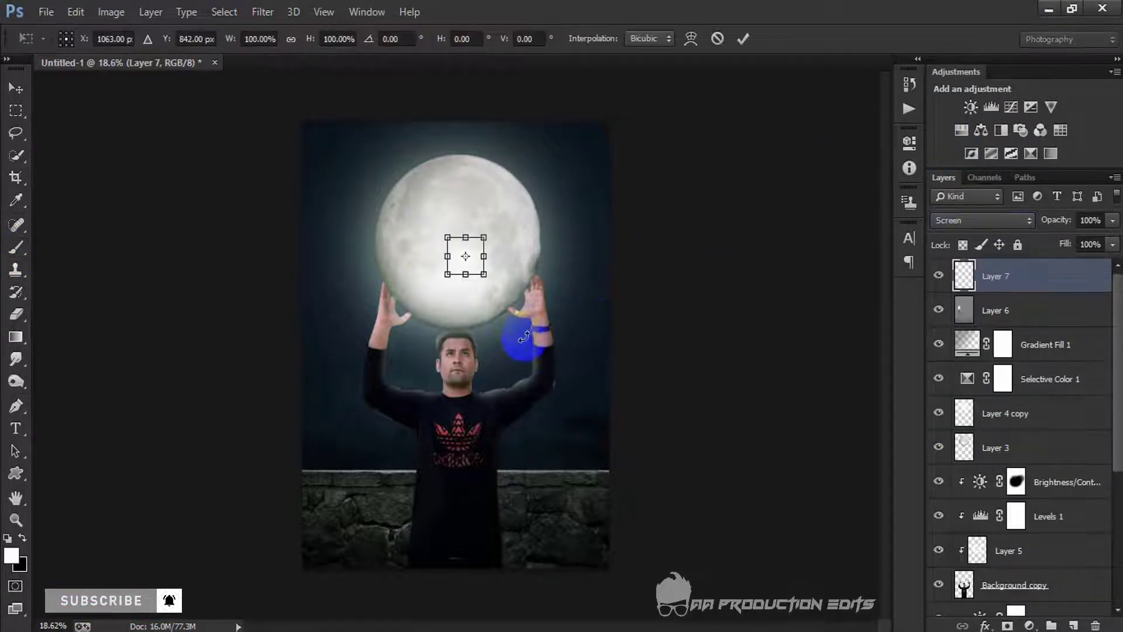
drag(491, 281, 652, 413)
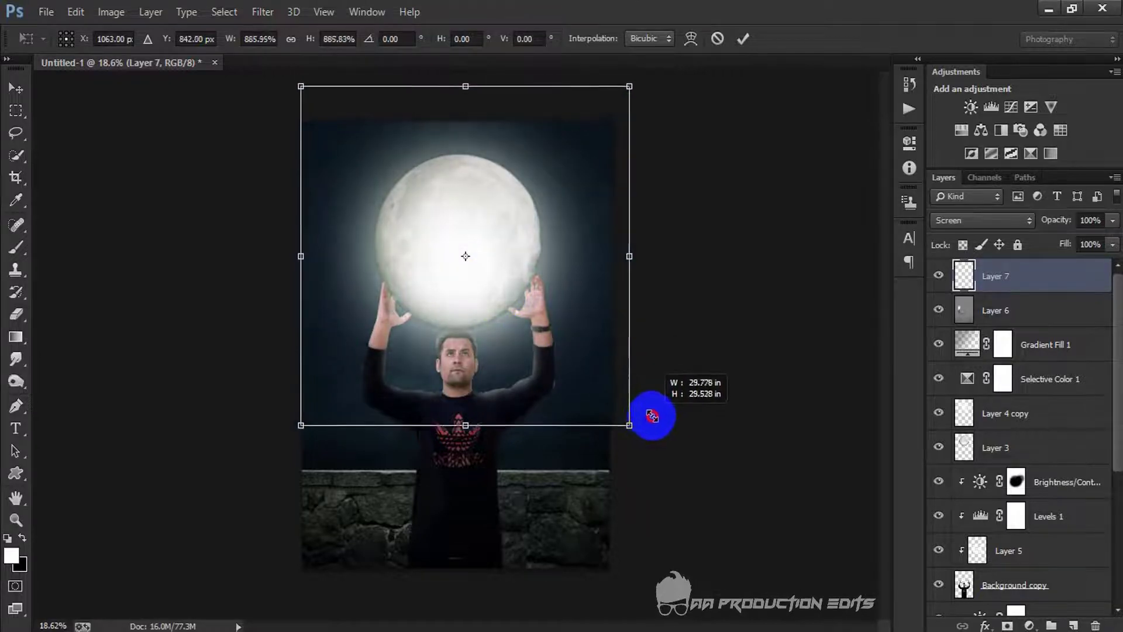
drag(579, 366, 572, 330)
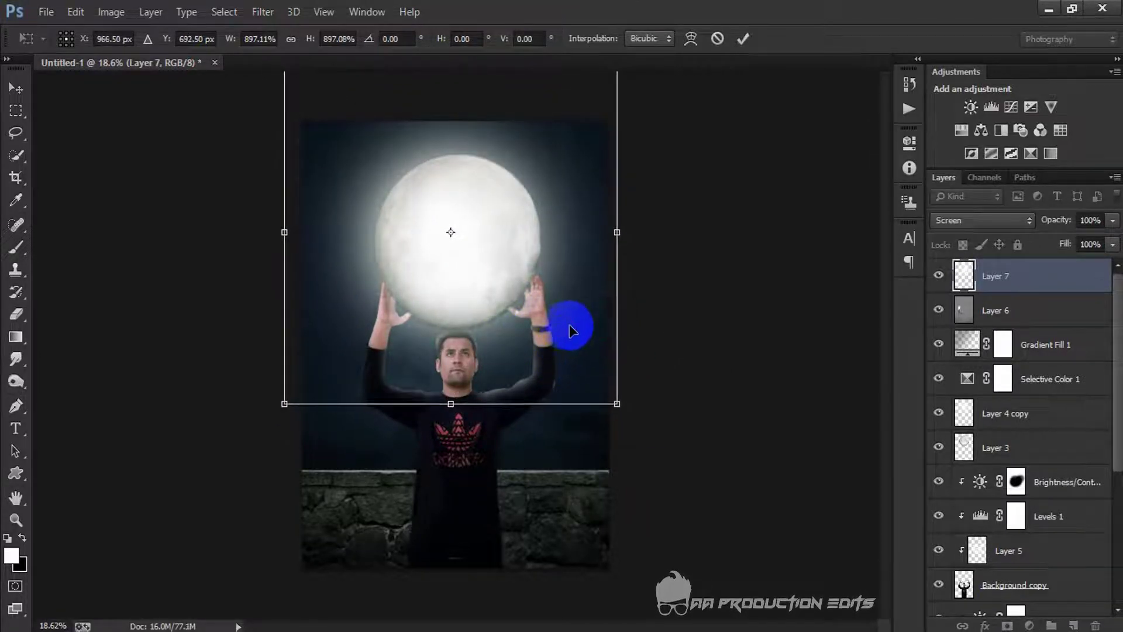
click(743, 39)
drag(1082, 245, 1074, 245)
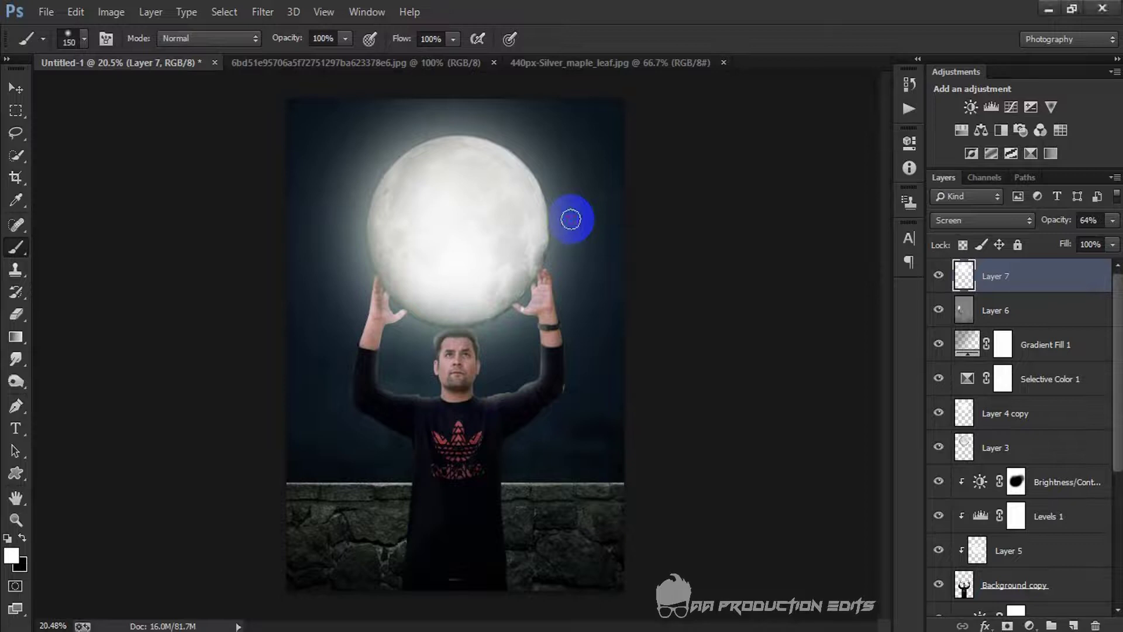
Copy an elliptical selection of the golden dust-particle image into the moon composition
scroll(571, 220, down, 2)
scroll(571, 220, up, 3)
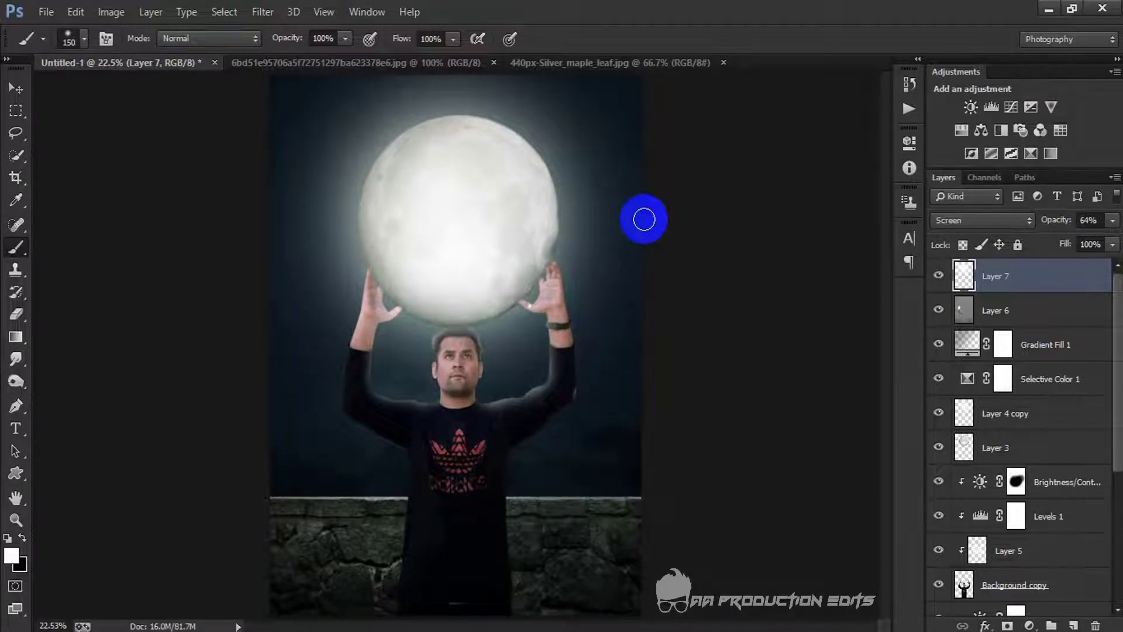
scroll(643, 219, down, 1)
click(378, 63)
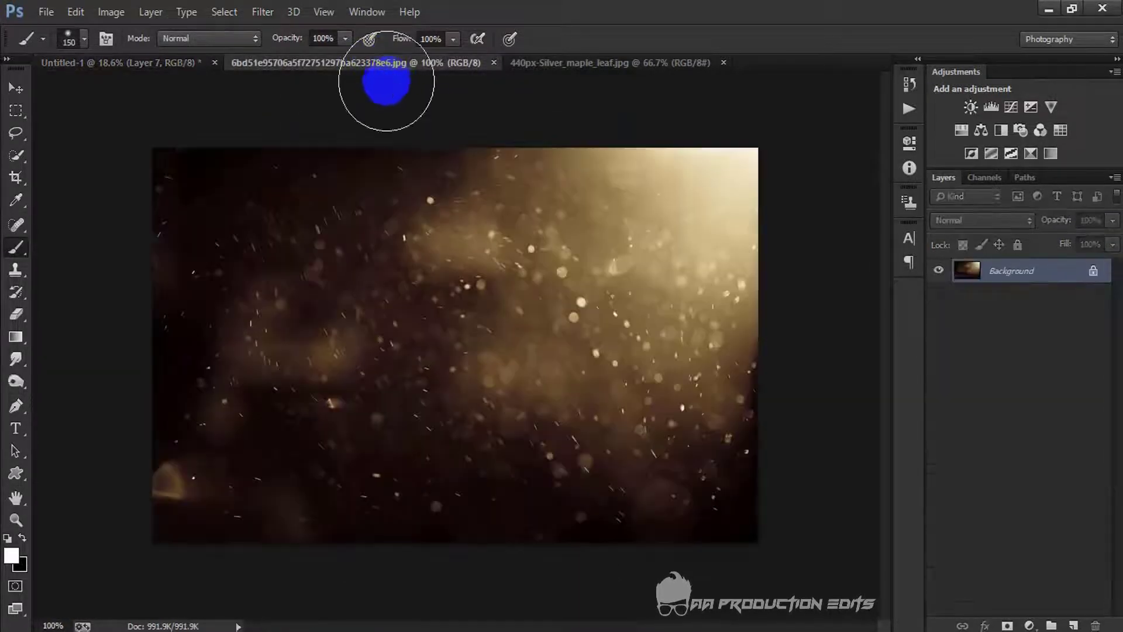
click(18, 112)
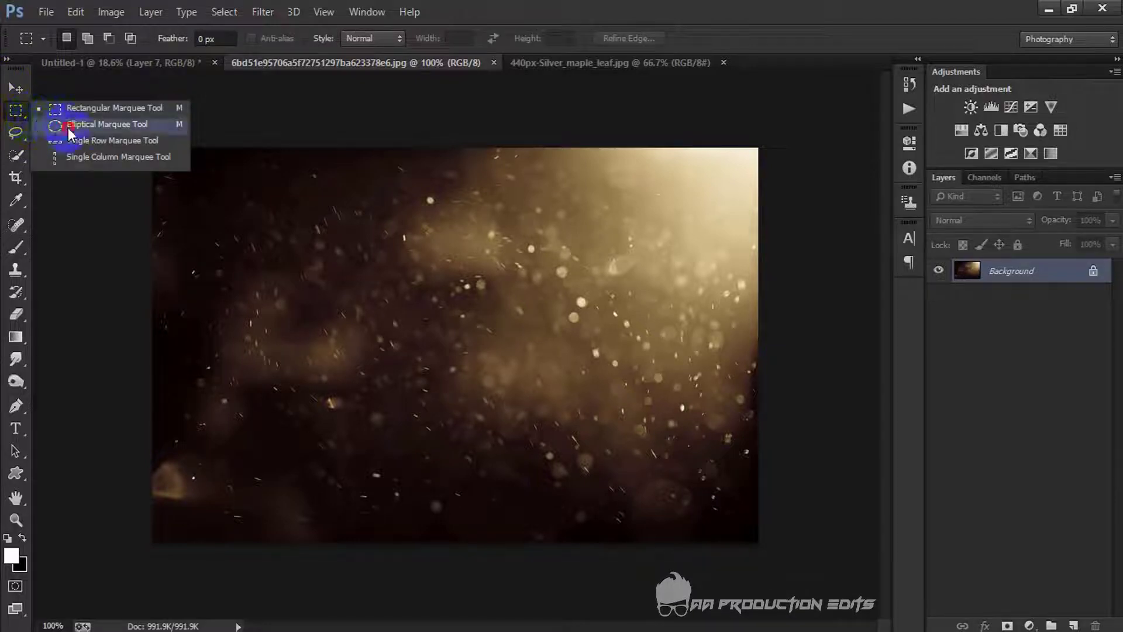
click(70, 130)
drag(489, 258, 672, 477)
click(16, 88)
drag(526, 288, 421, 281)
Scale the particle circle to about 384%, rotate it about 25° and place it over the image's upper-left corner
key(ctrl+t)
drag(447, 238, 422, 280)
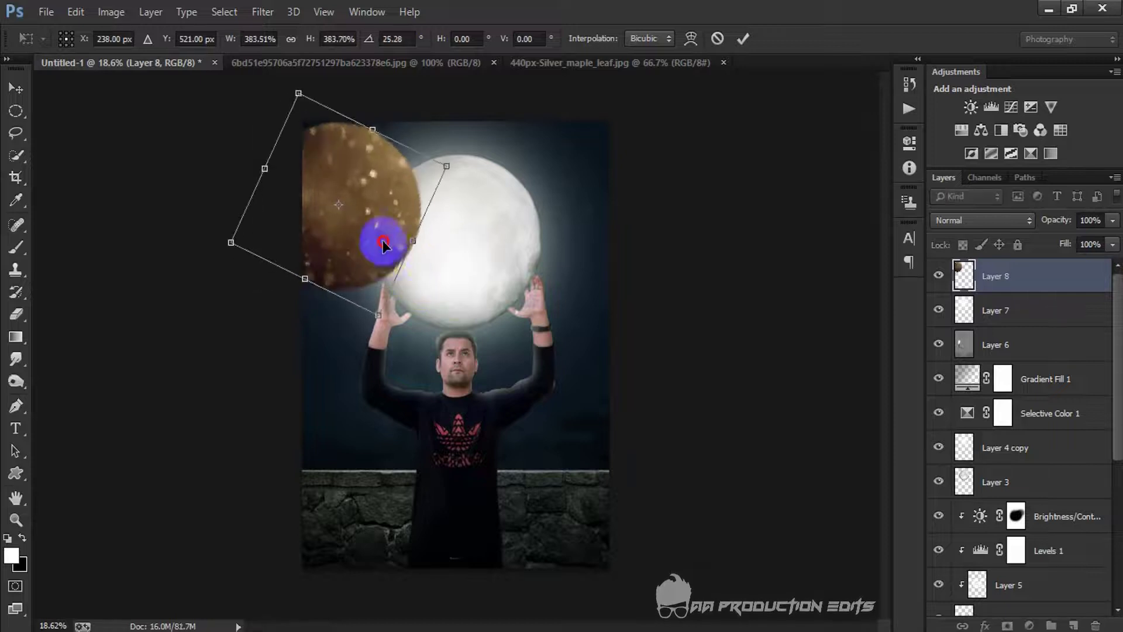
drag(376, 243, 388, 207)
click(743, 40)
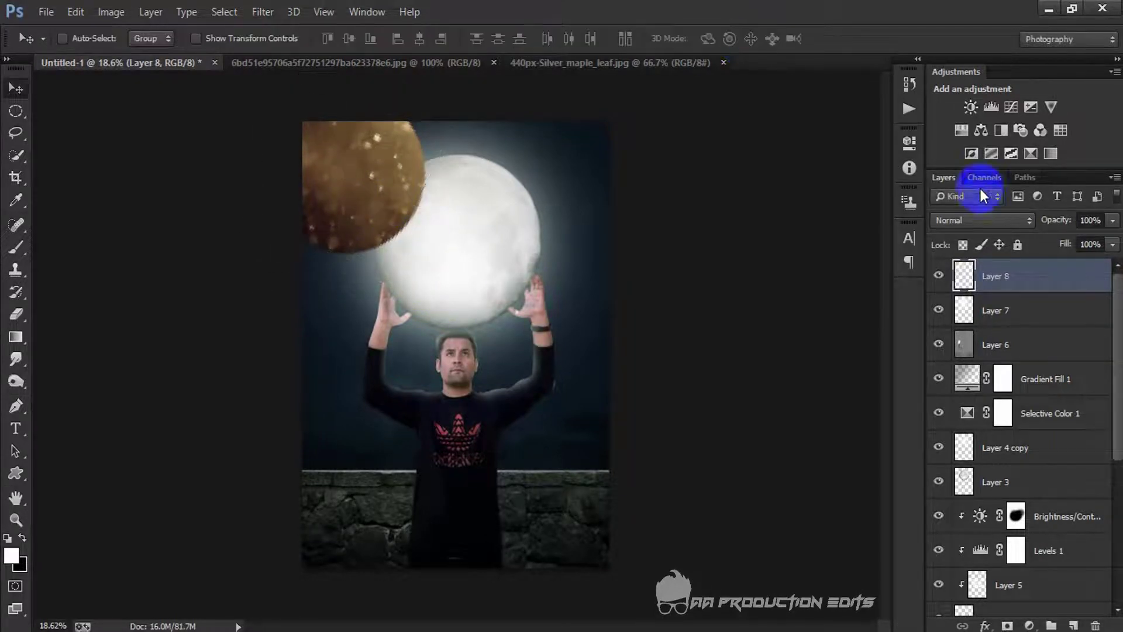
Set the particle layer's blending mode to Screen and convert the layer to black and white
click(982, 212)
click(965, 158)
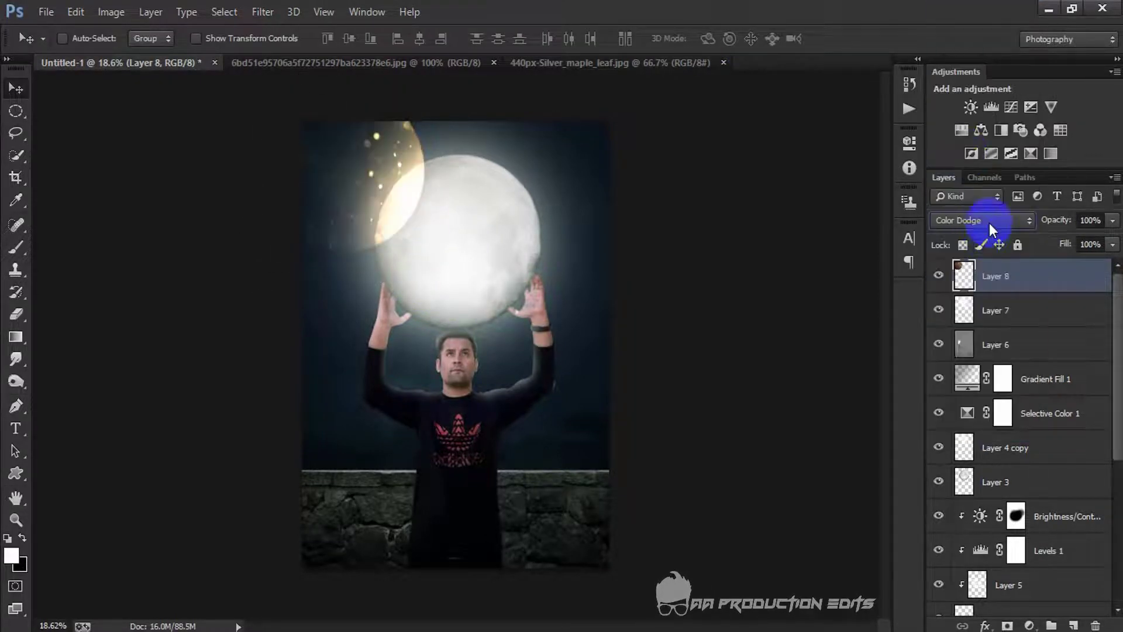
click(111, 12)
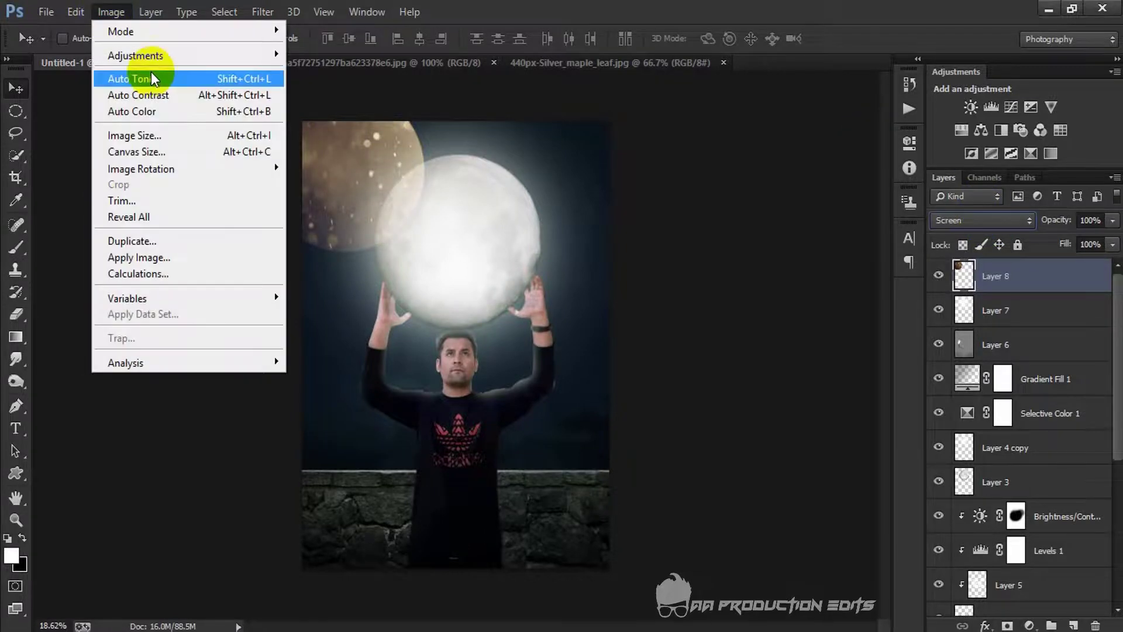
mouse_move(175, 55)
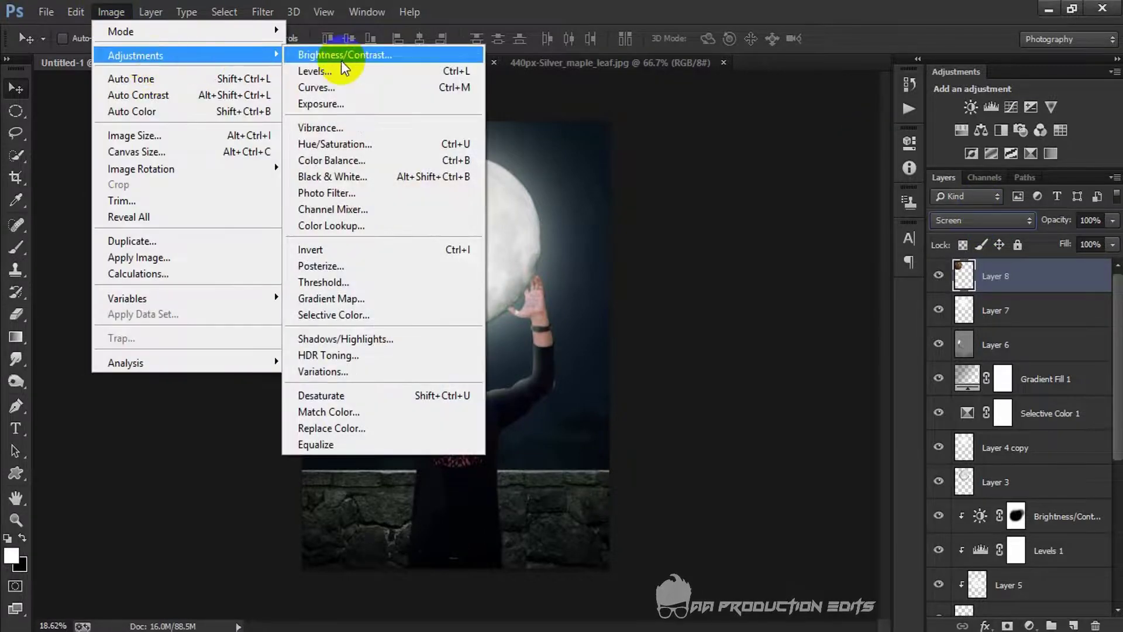
click(358, 175)
click(686, 103)
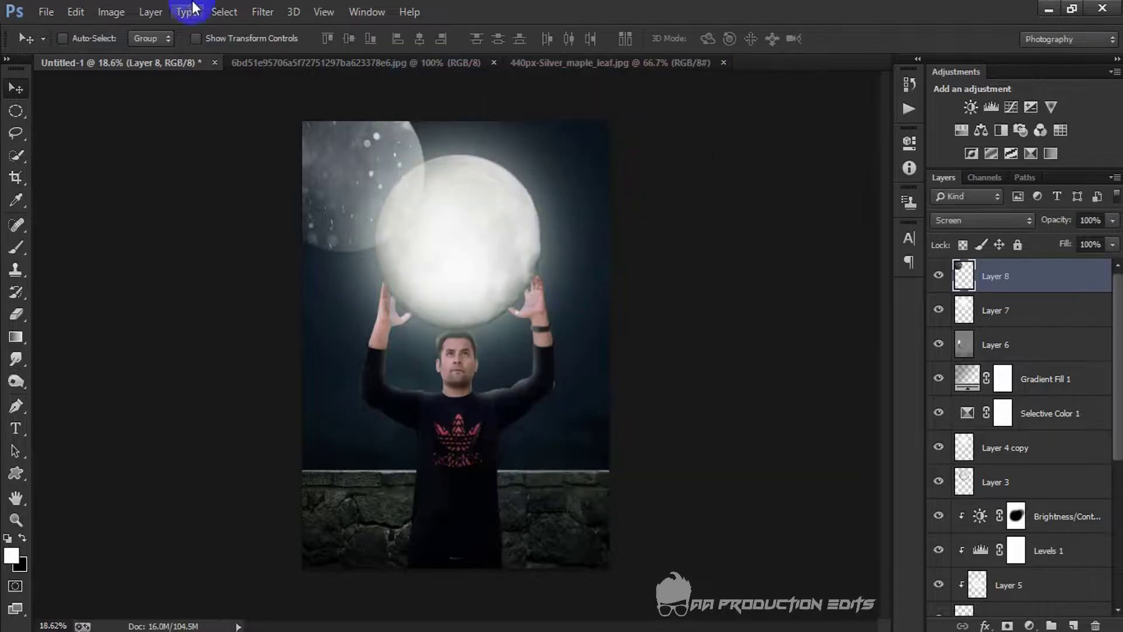
Apply Levels to the particle layer with input black point 45 and midtone 0.82
click(111, 12)
mouse_move(263, 53)
click(327, 71)
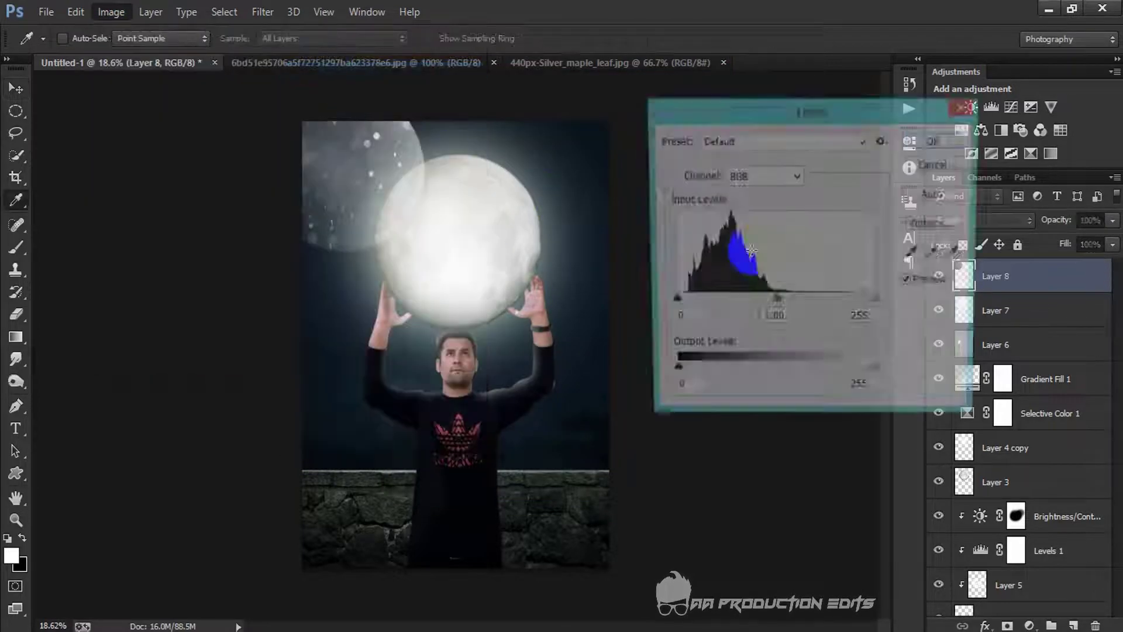
drag(669, 302, 707, 300)
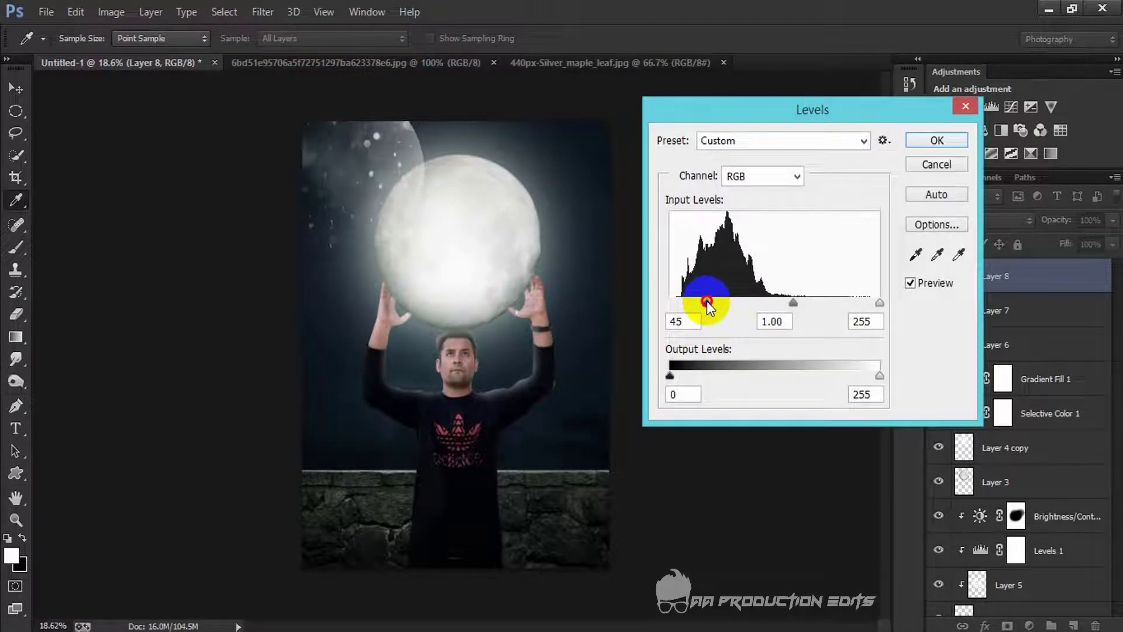
mouse_move(800, 303)
mouse_down()
mouse_move(825, 299)
mouse_move(797, 300)
mouse_move(806, 304)
mouse_up()
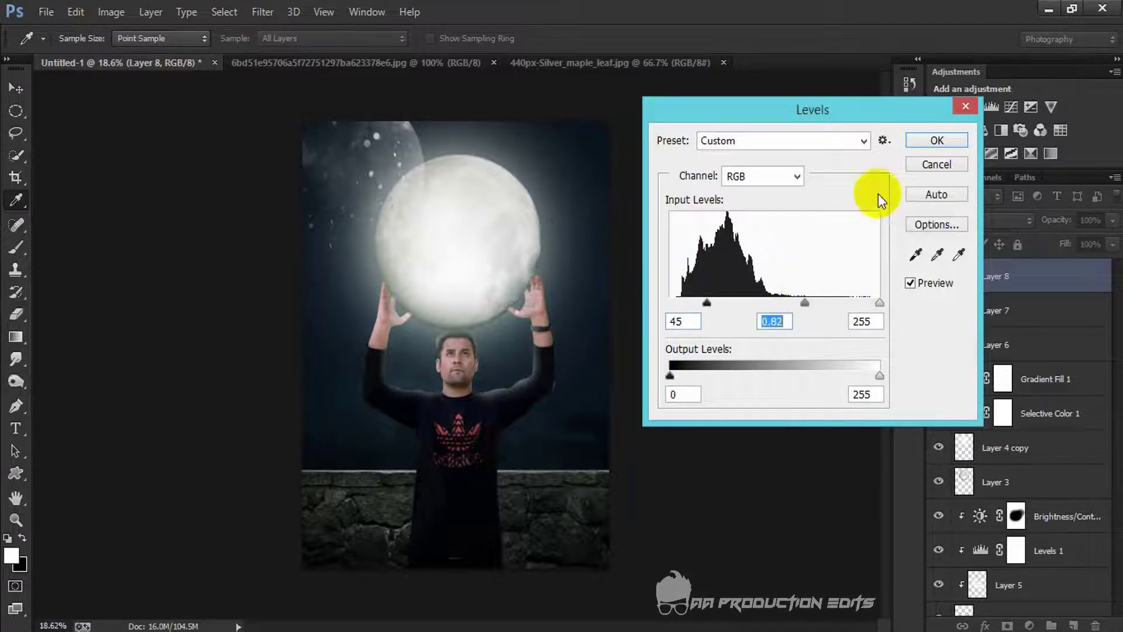
click(936, 140)
Flip the particle layer vertically, enlarge it to about 187% and rotate it about -2° over the sky beside the moon
key(v)
key(ctrl+t)
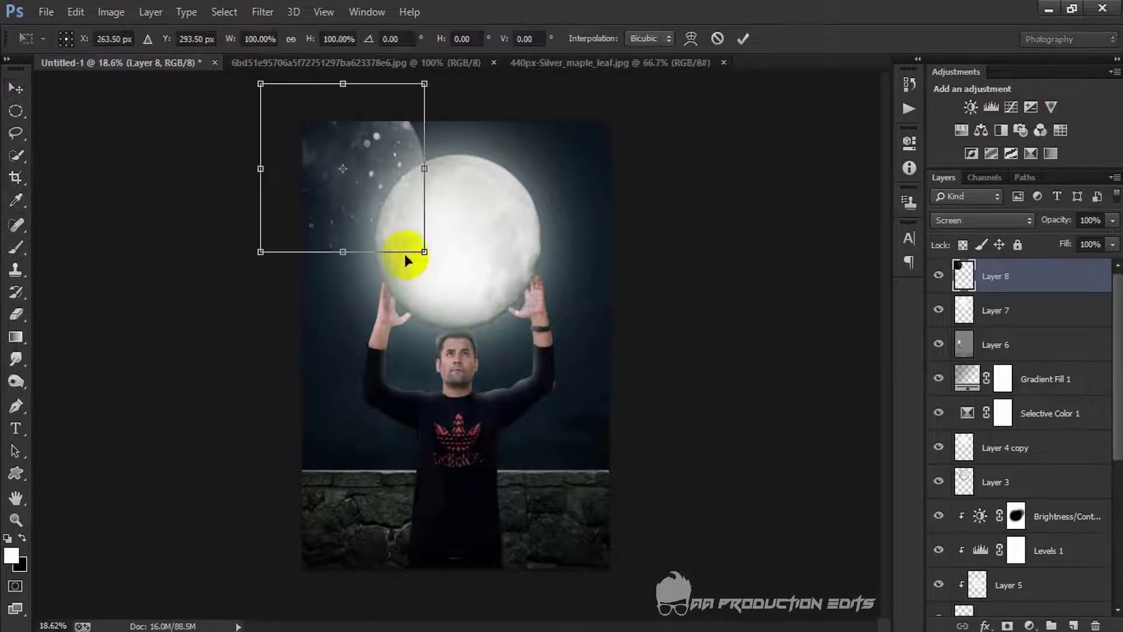
right_click(368, 207)
click(440, 460)
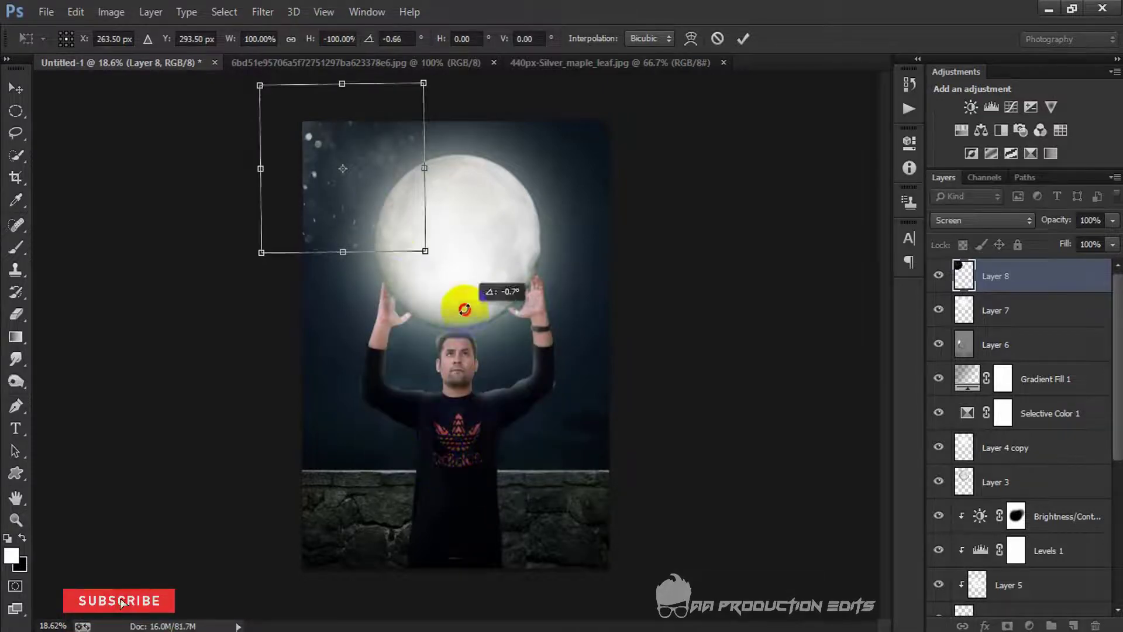
drag(461, 300, 438, 287)
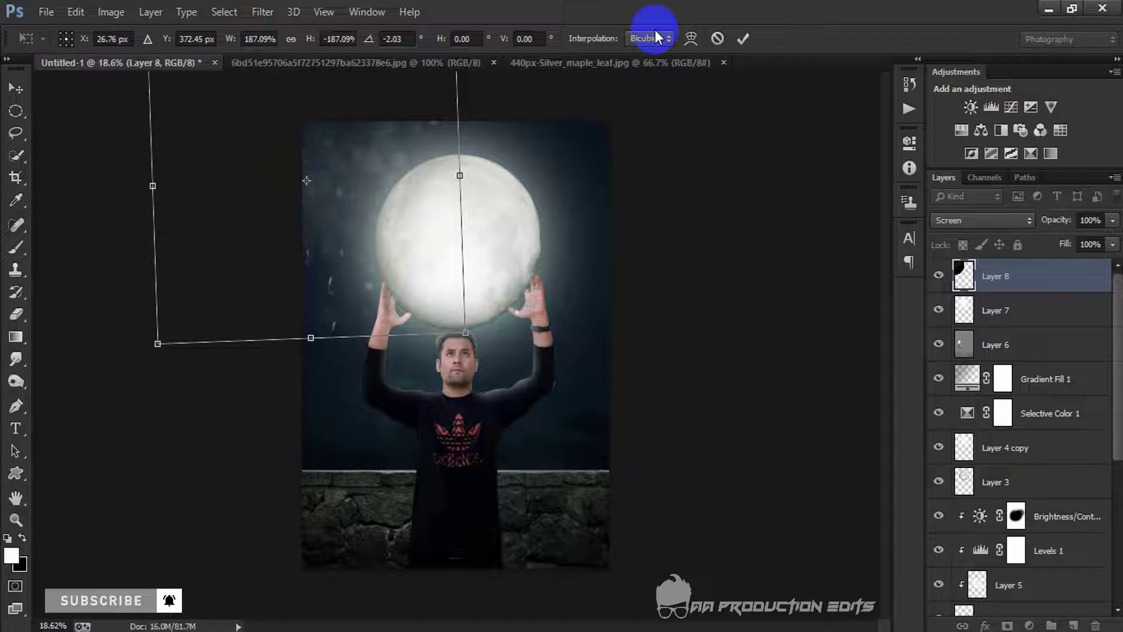
click(743, 39)
Apply a Motion Blur to the particle layer with a 39° angle and a 90-pixel distance
scroll(386, 193, up, 1)
scroll(377, 191, down, 1)
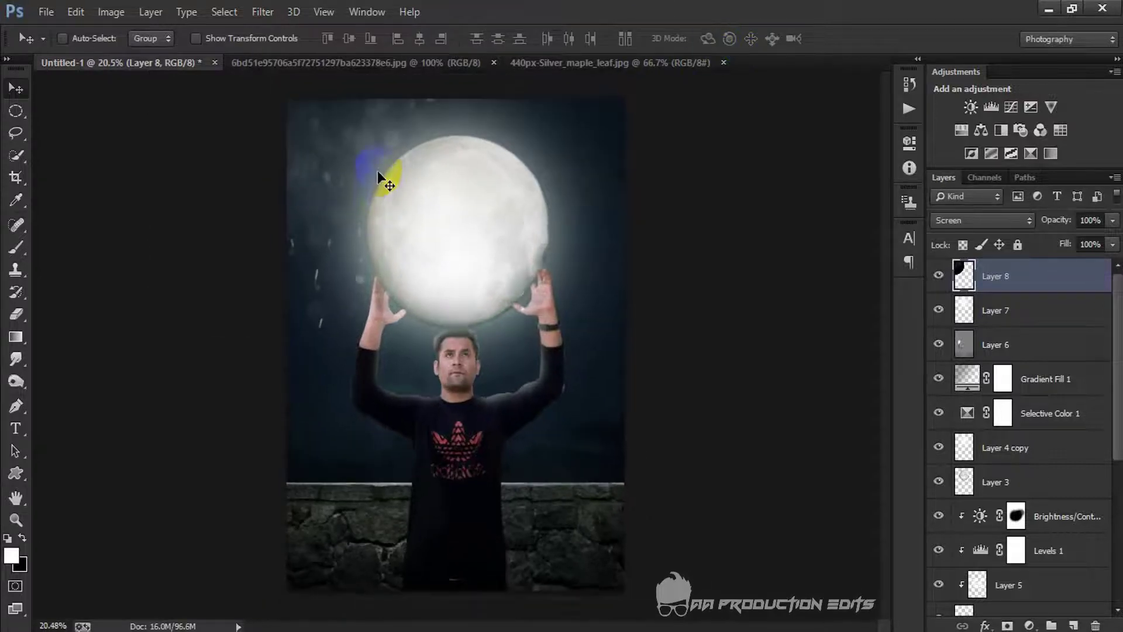
click(263, 12)
mouse_move(335, 202)
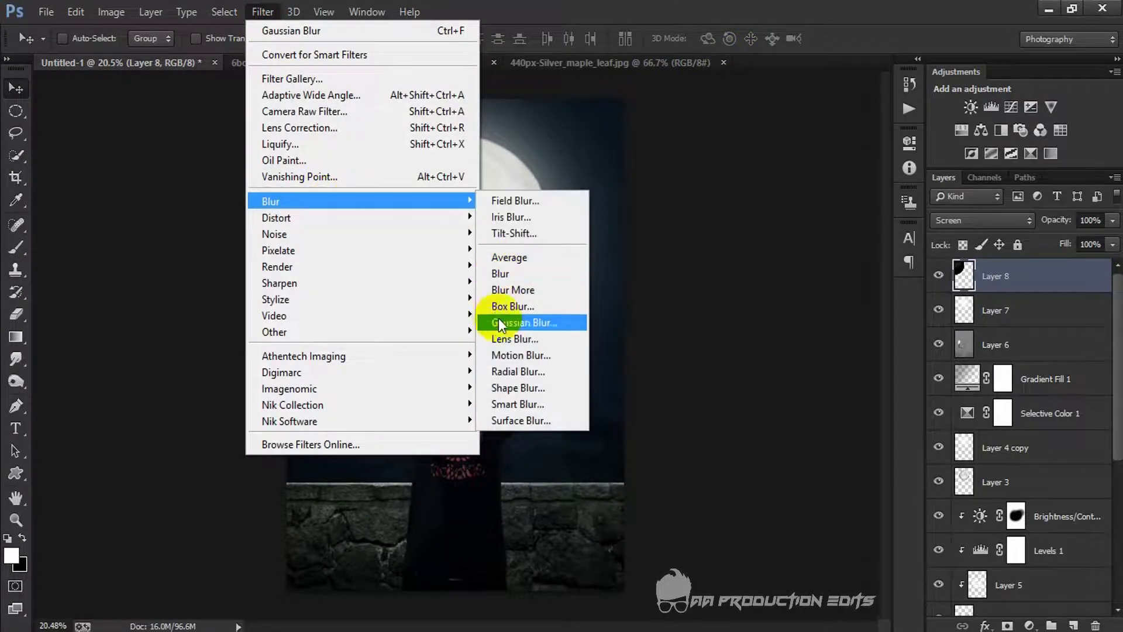
click(523, 356)
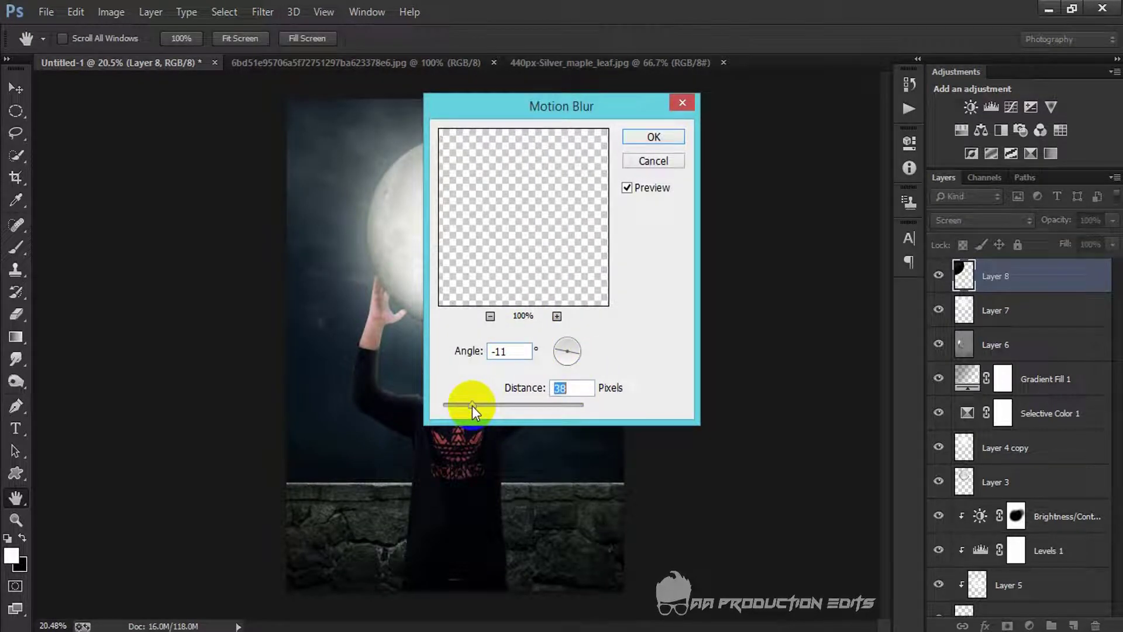
drag(472, 406, 473, 404)
click(581, 342)
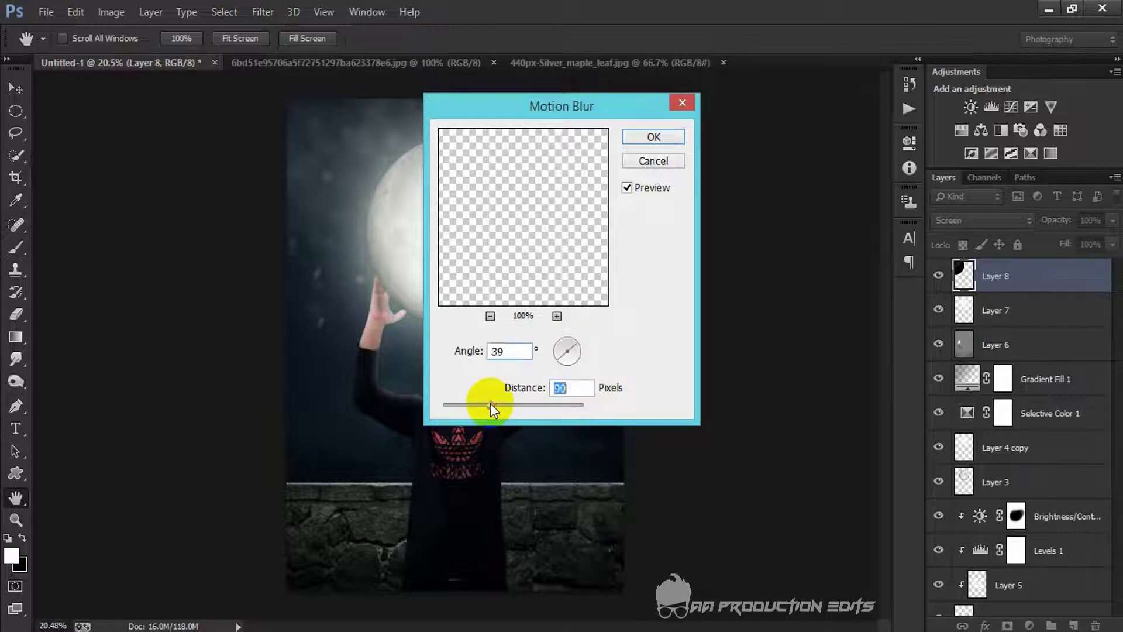
click(653, 137)
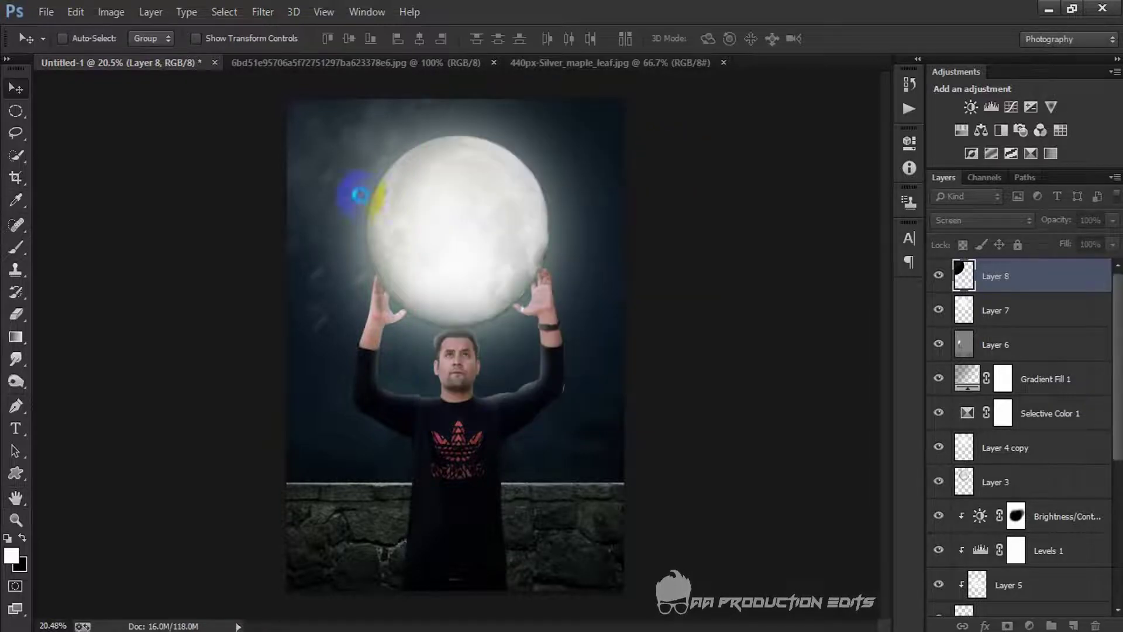
Duplicate the particle layer to the moon's opposite side, flip the copy horizontally and shift it slightly upward
drag(375, 195, 609, 220)
key(ctrl+t)
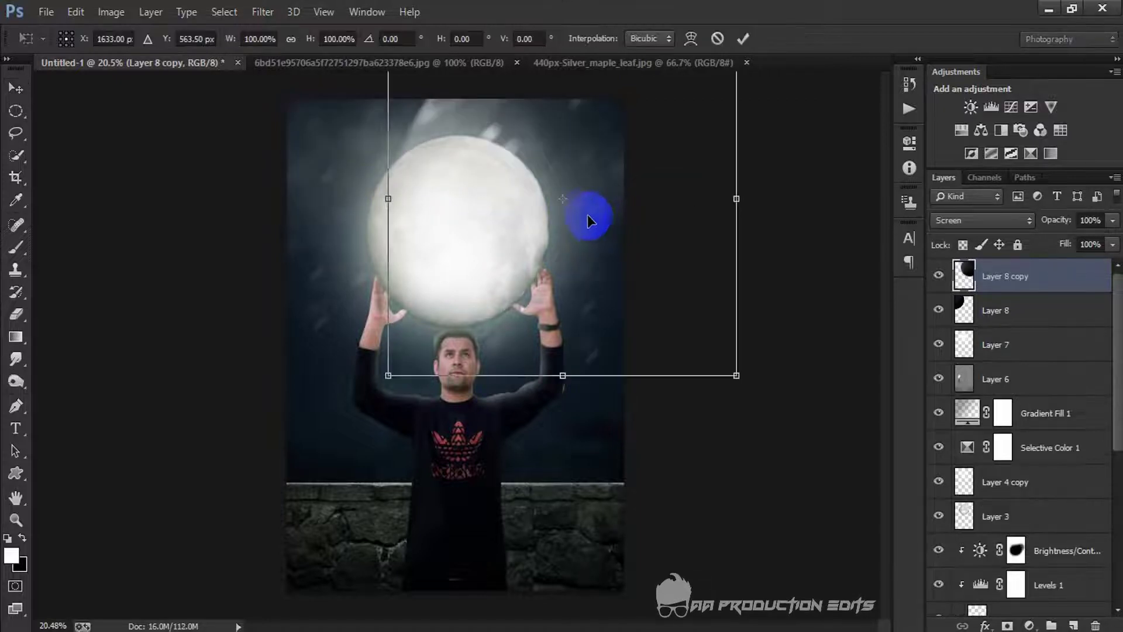
right_click(587, 214)
click(654, 470)
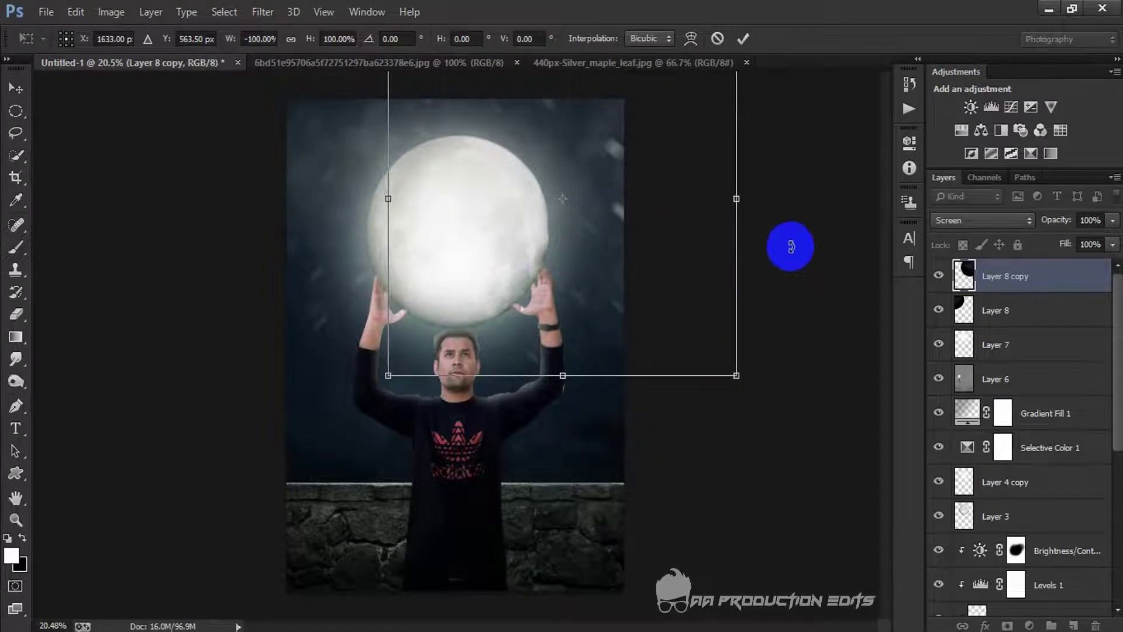
drag(602, 228, 604, 208)
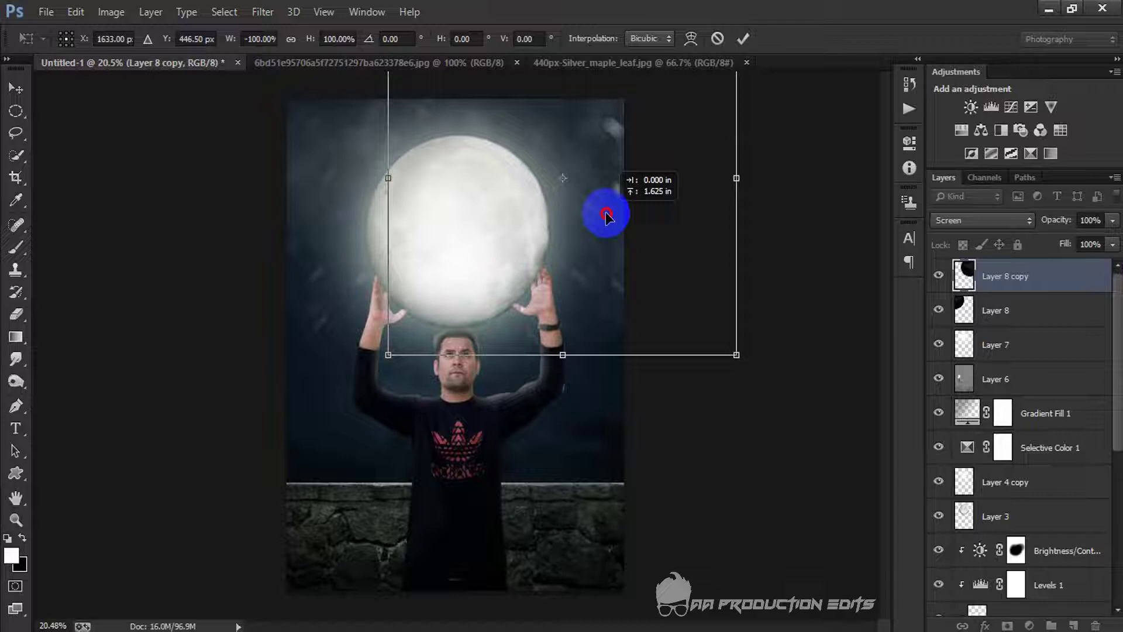
click(743, 39)
Scale both particle layers together to about 81% around their shared centre
ctrl+click(1031, 323)
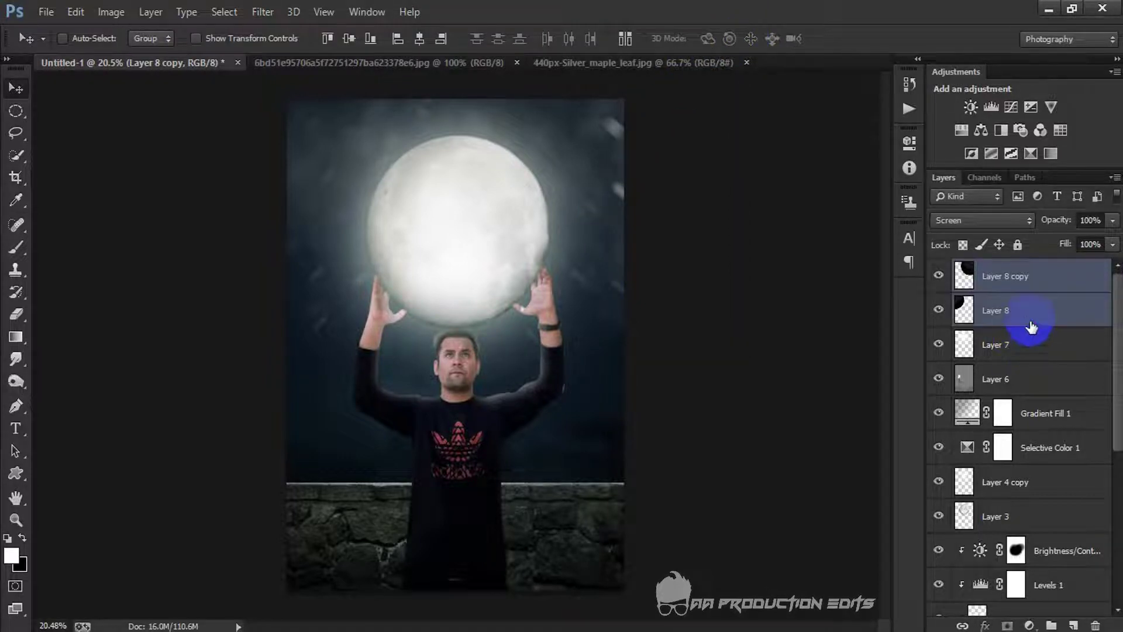
key(ctrl+t)
scroll(711, 194, down, 5)
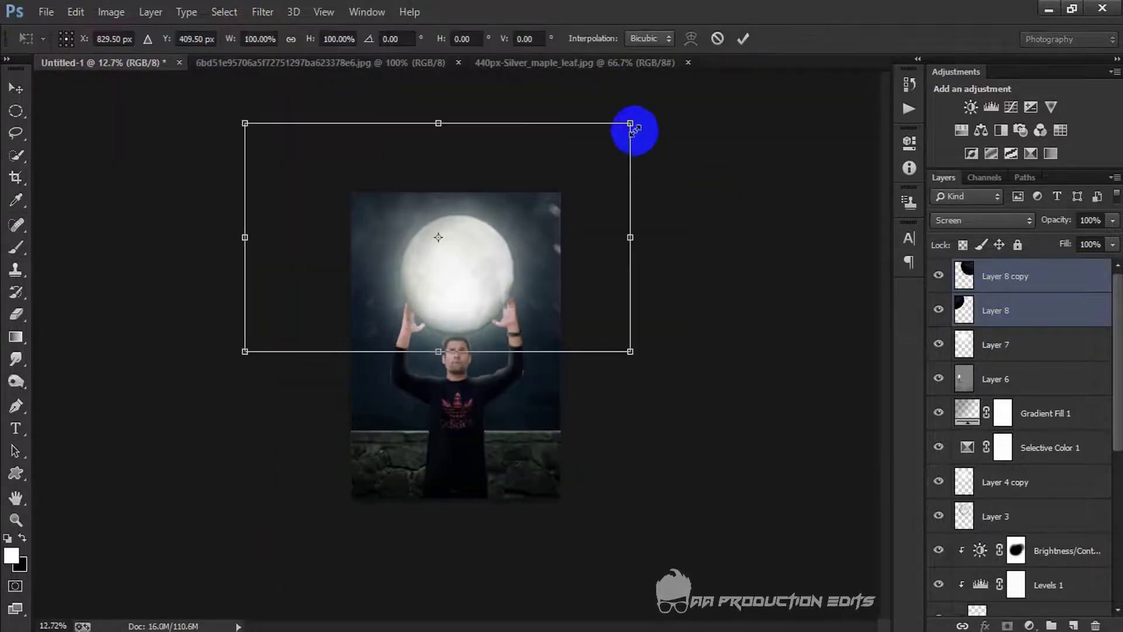
drag(641, 142, 606, 165)
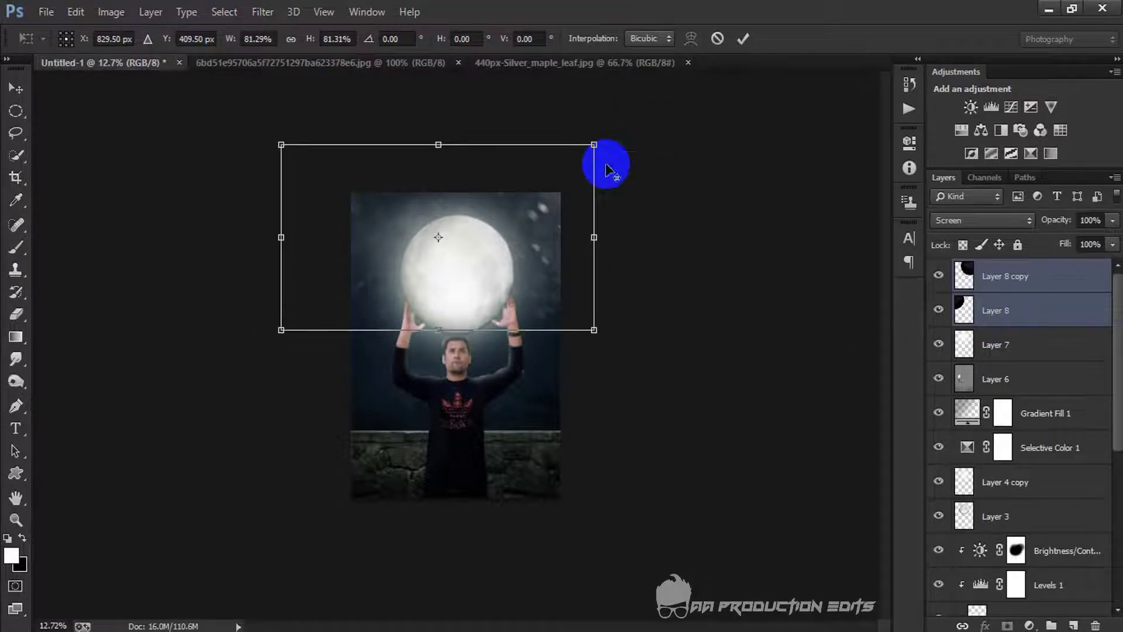
key(Return)
key(ctrl+0)
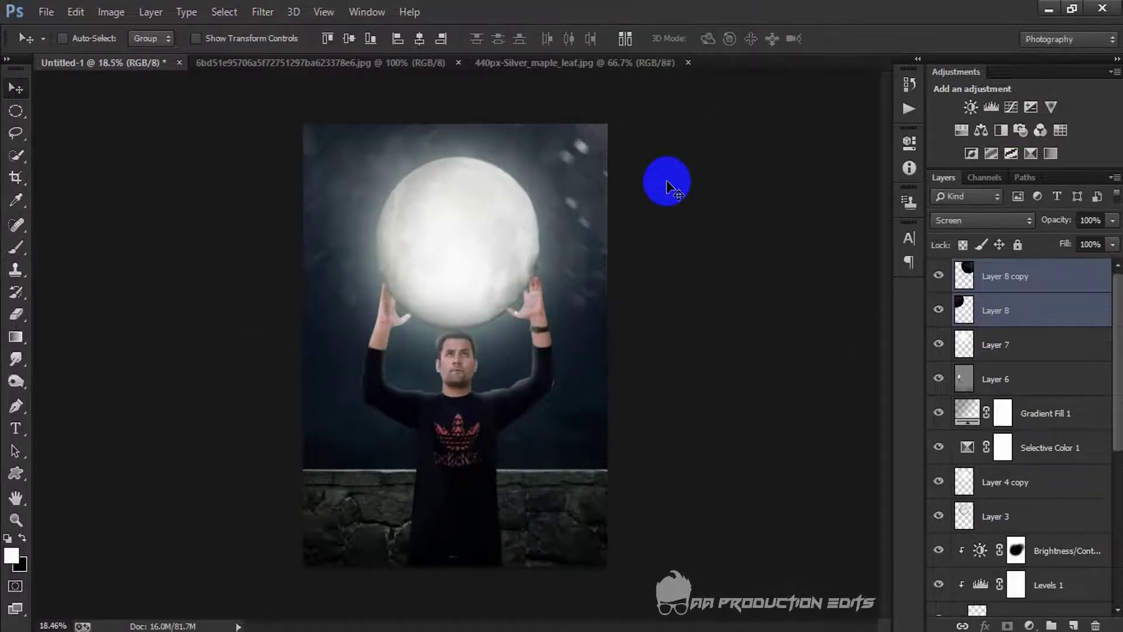
Close the particle image and erase all the white background around the maple leaf with the Magic Eraser
drag(667, 188, 454, 63)
click(457, 63)
click(337, 66)
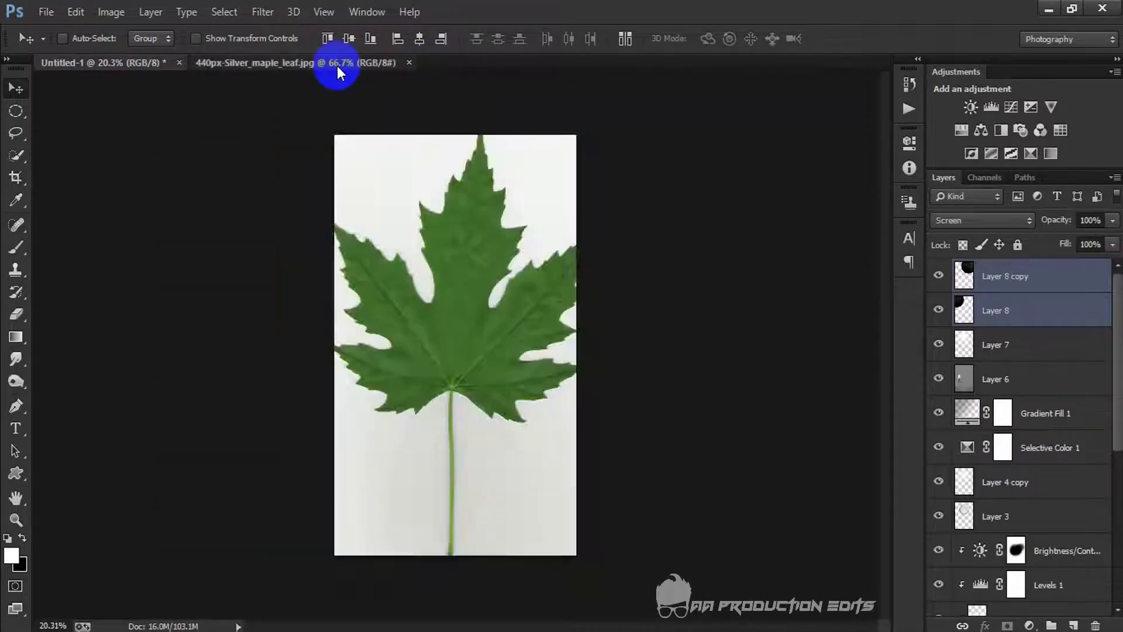
click(6, 314)
click(56, 342)
click(382, 455)
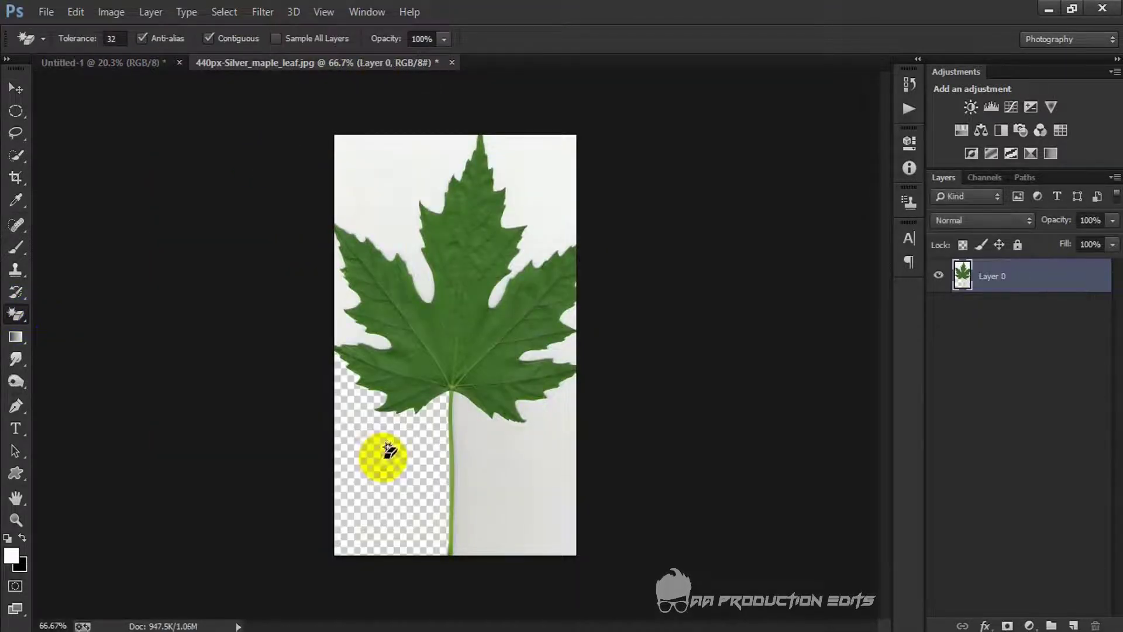
click(528, 431)
click(578, 349)
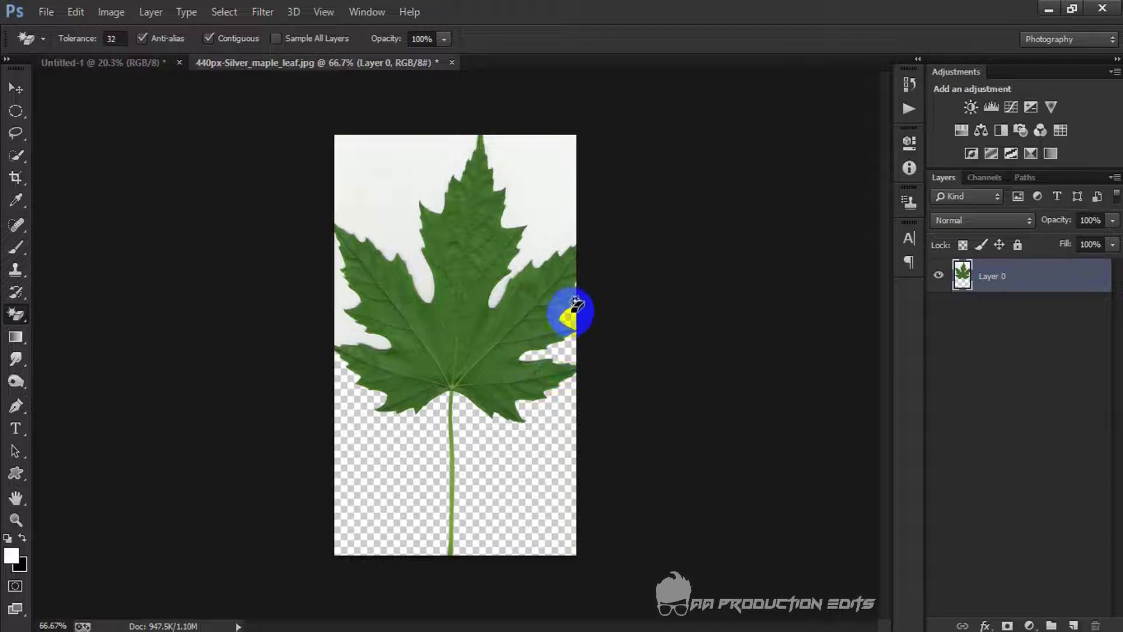
click(510, 199)
click(381, 193)
click(351, 301)
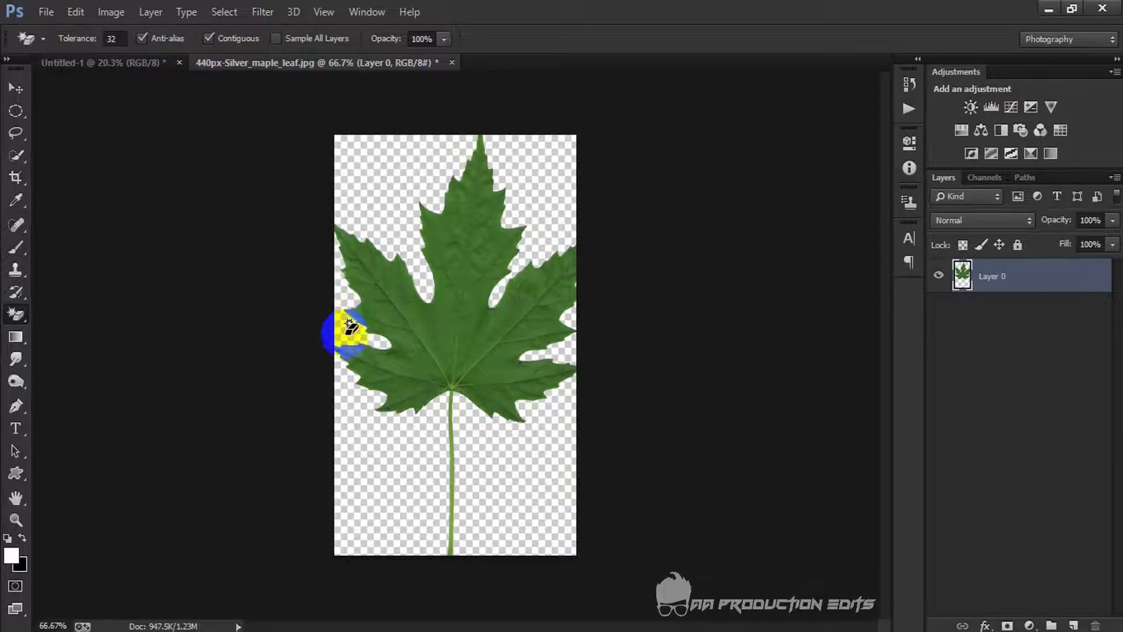
Place the cut-out leaf in the composite beside the man above the wall and apply a Motion Blur of 5° and 90 pixels
click(16, 87)
drag(461, 263, 363, 452)
click(263, 12)
mouse_move(325, 202)
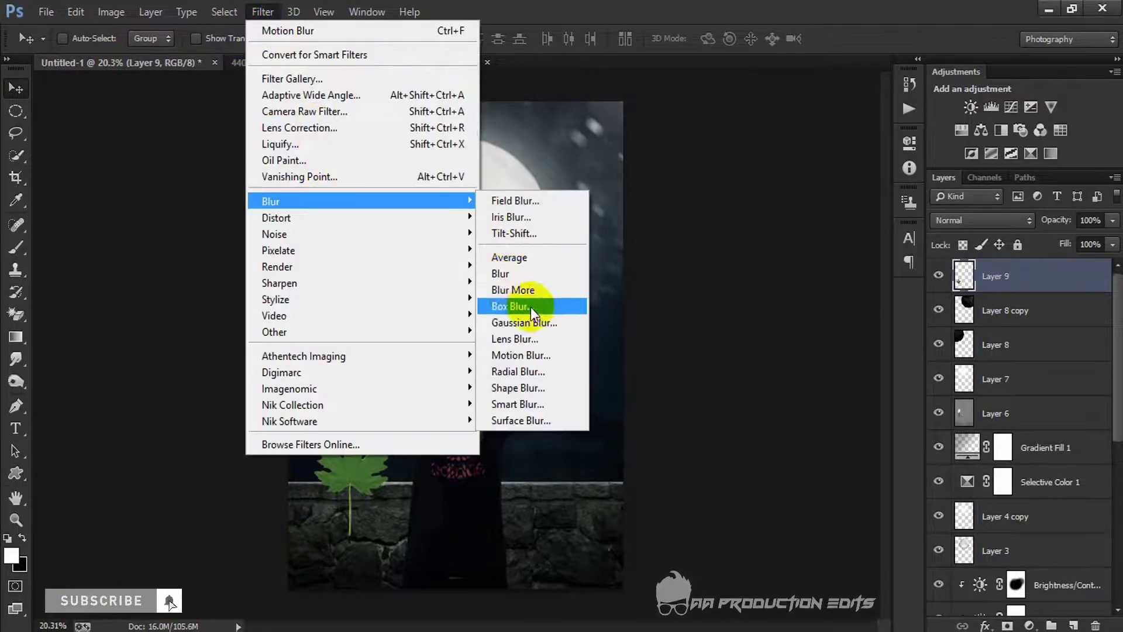
click(531, 355)
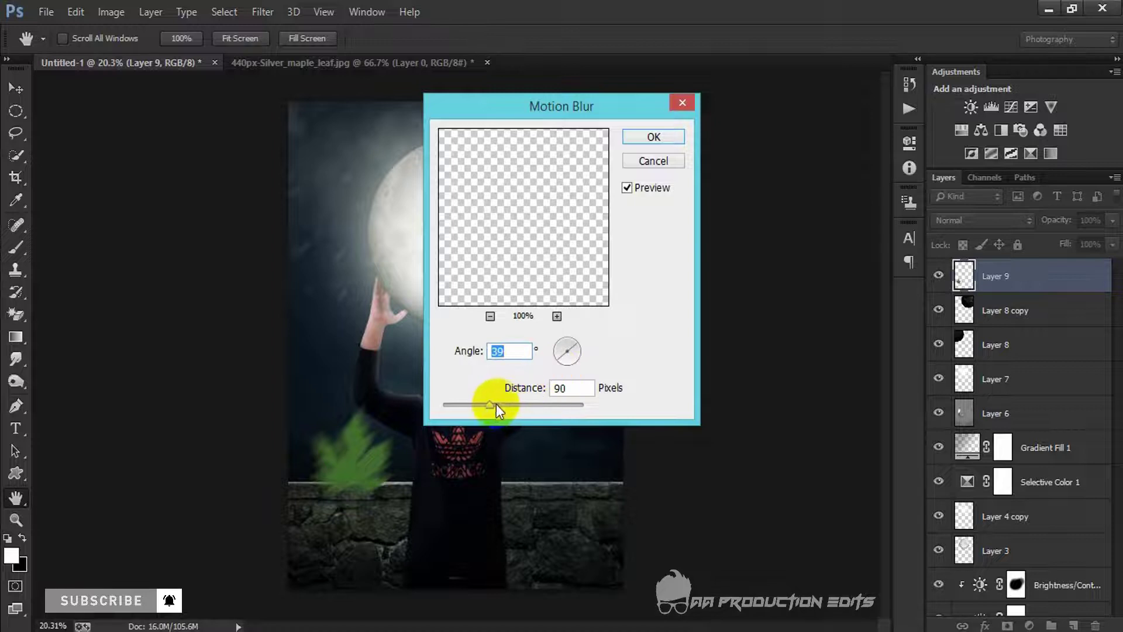
click(577, 349)
drag(578, 348, 578, 354)
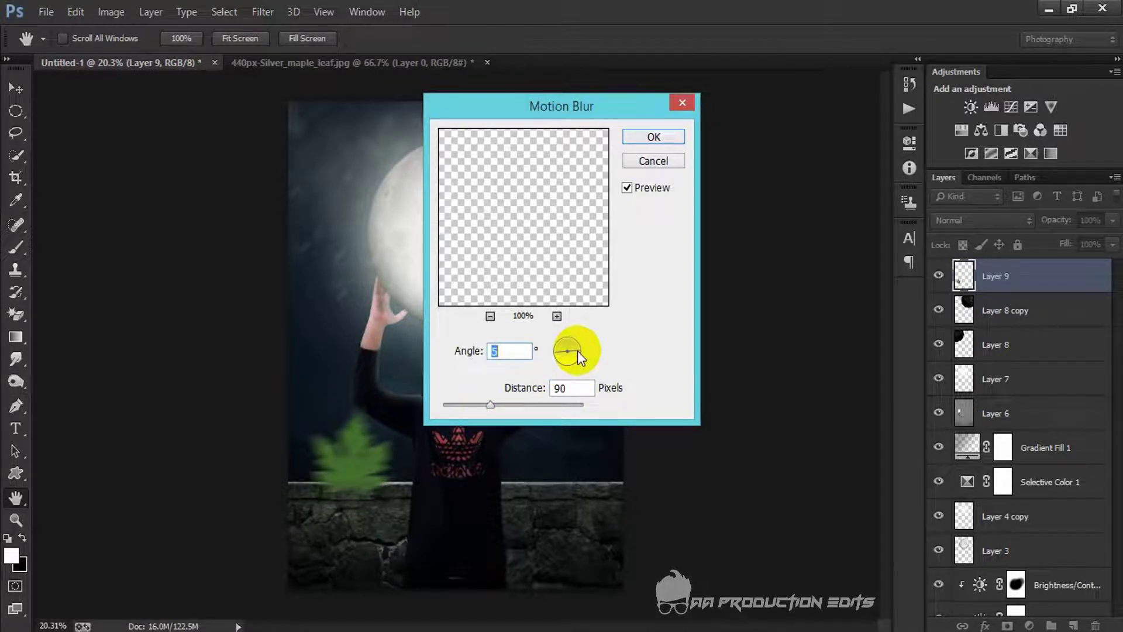
click(666, 135)
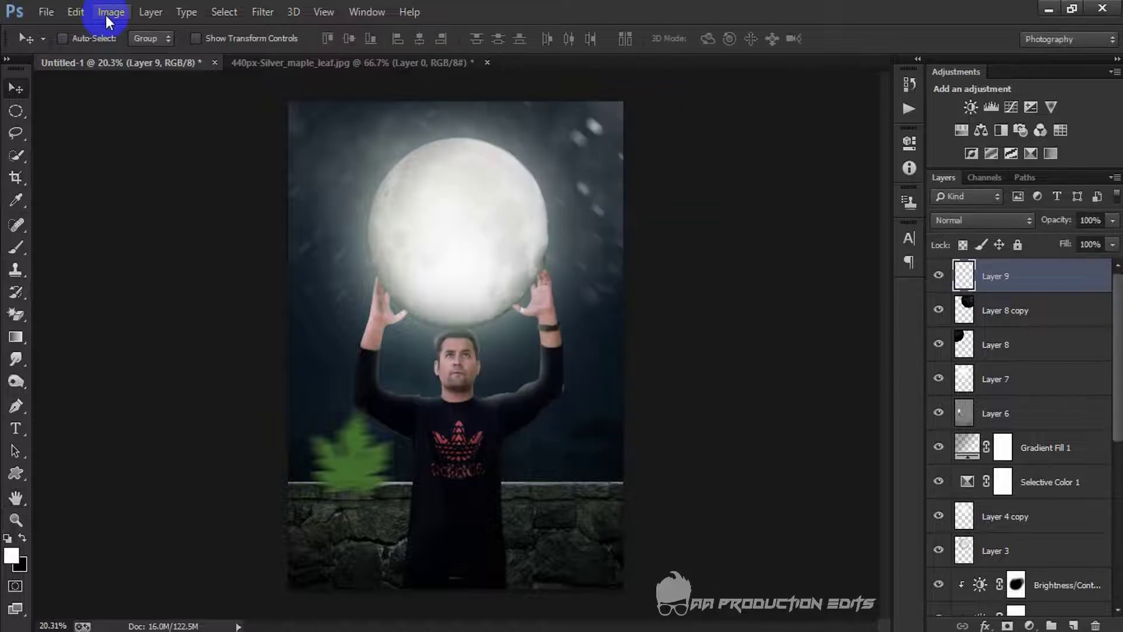
Lower the blurred leaf's saturation with Hue/Saturation so its green turns muted
click(109, 13)
mouse_move(151, 63)
click(390, 146)
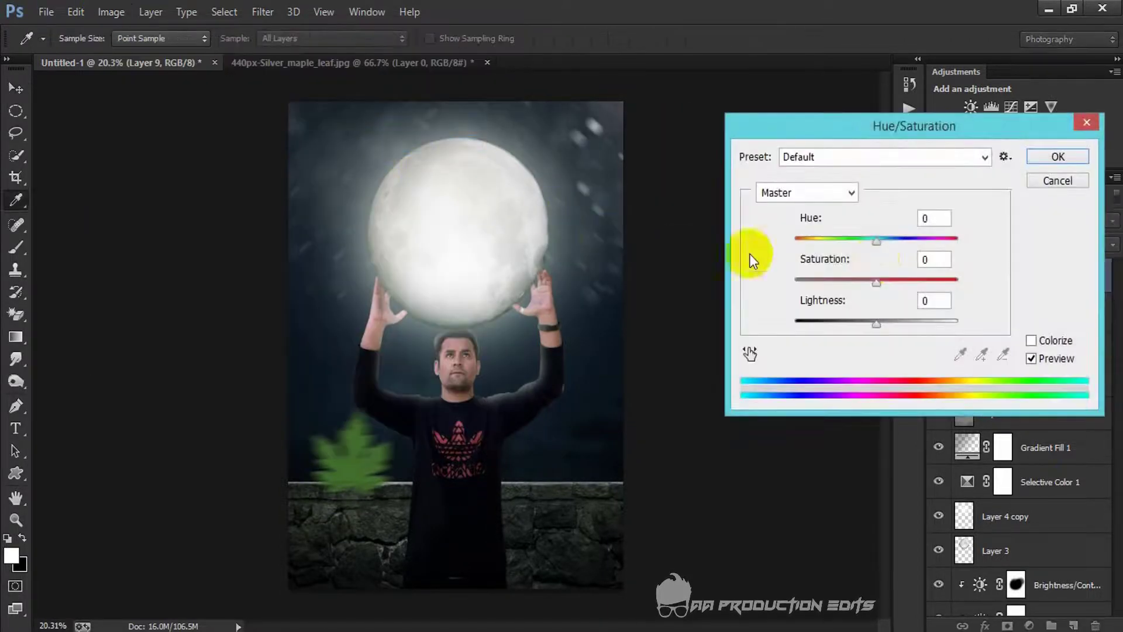
drag(872, 281, 820, 283)
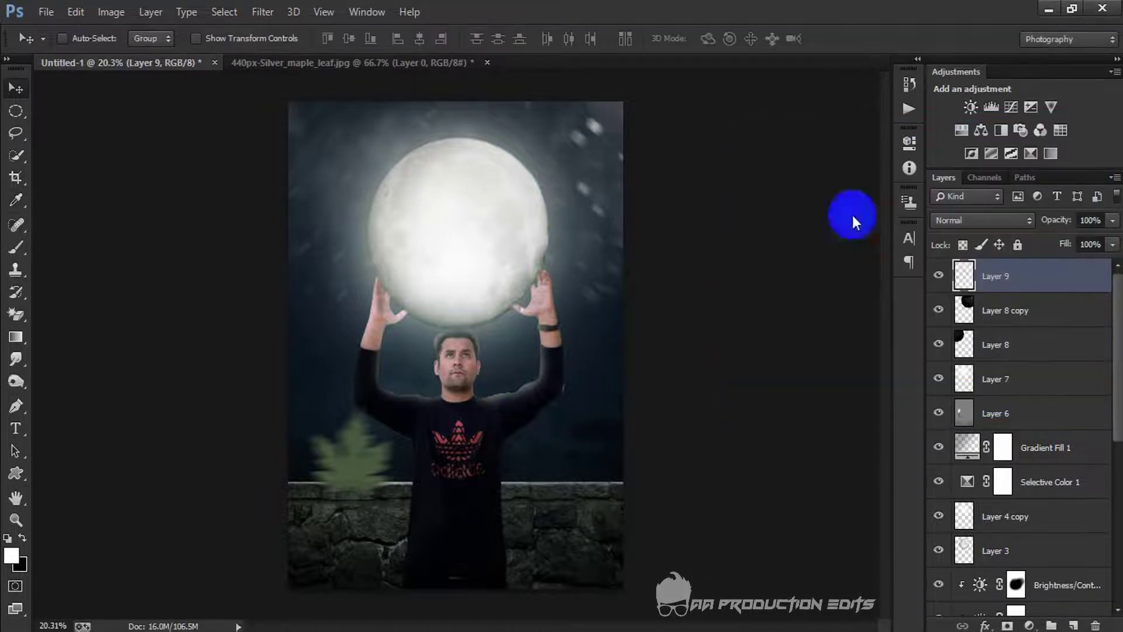
click(1040, 159)
key(ctrl+y)
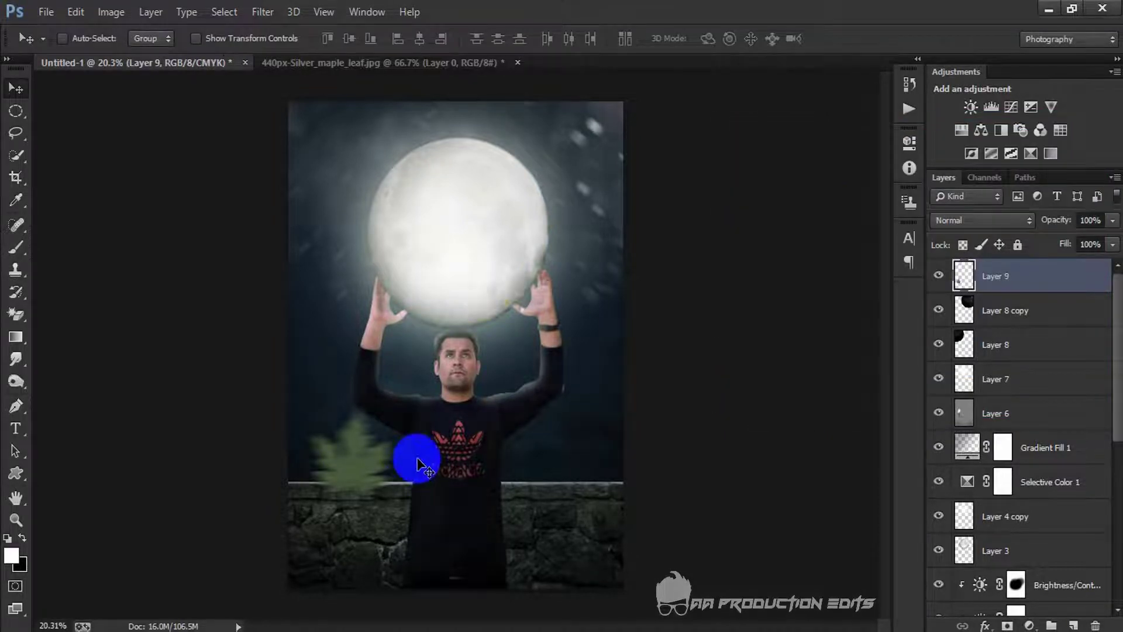
key(ctrl+u)
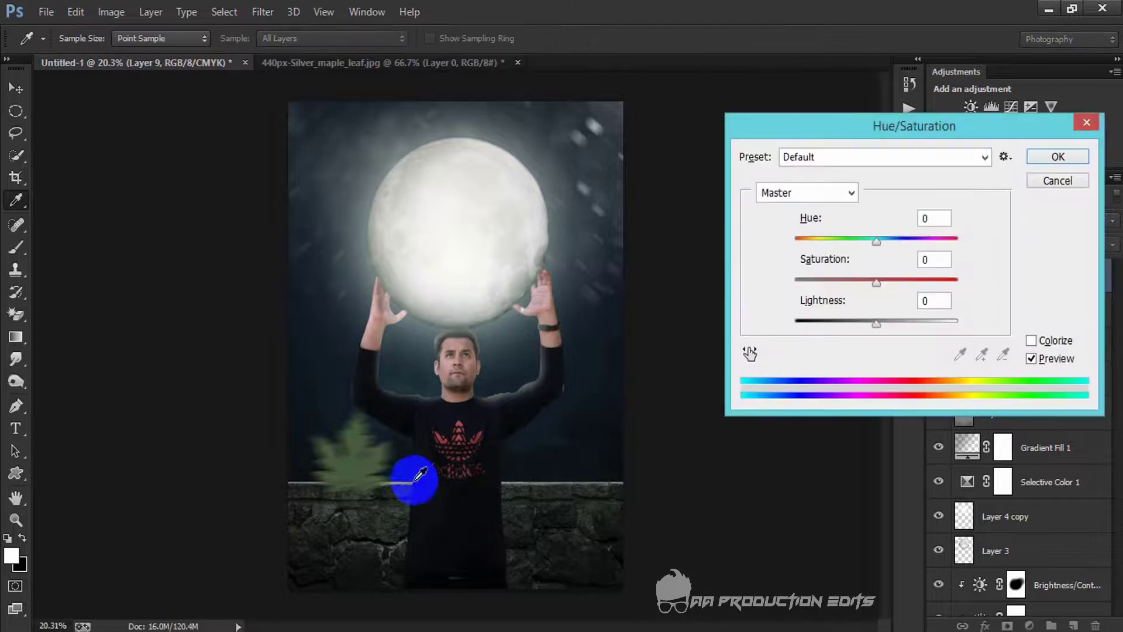
click(1065, 188)
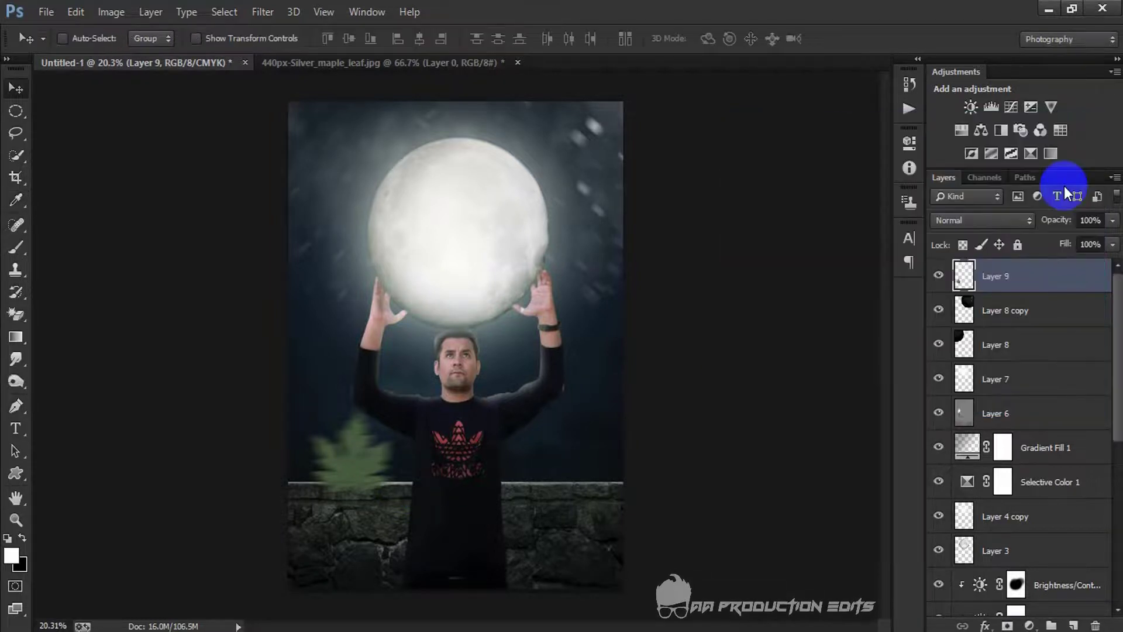
key(ctrl+y)
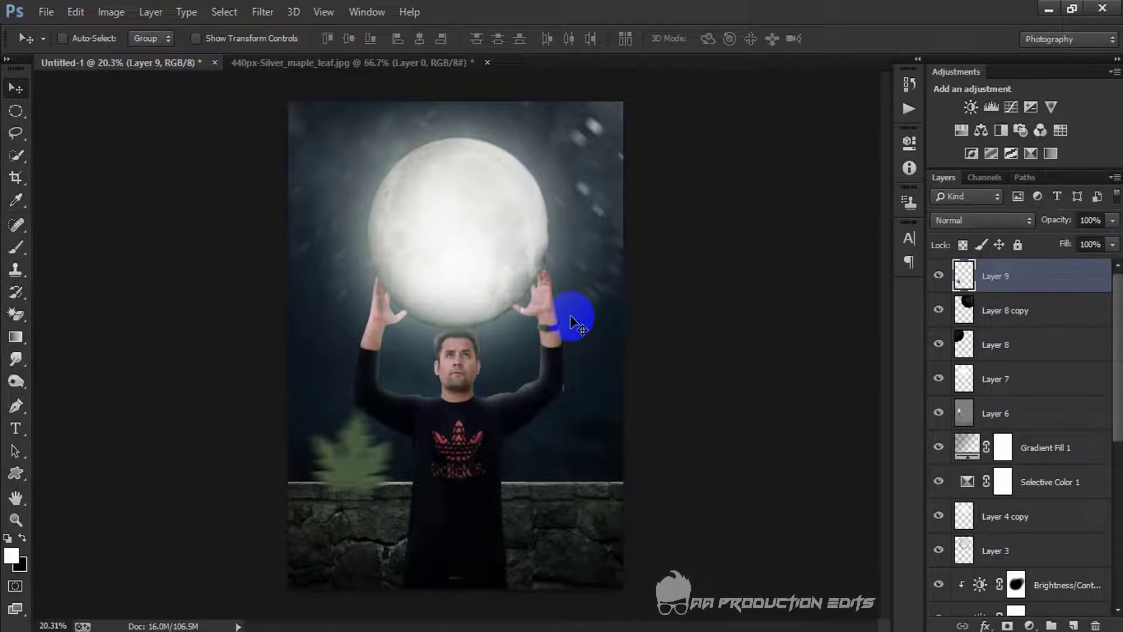
Enlarge the leaf, set it partly off the image's left edge over the wall, and duplicate it to the opposite edge
key(ctrl+t)
drag(426, 521, 612, 500)
click(743, 39)
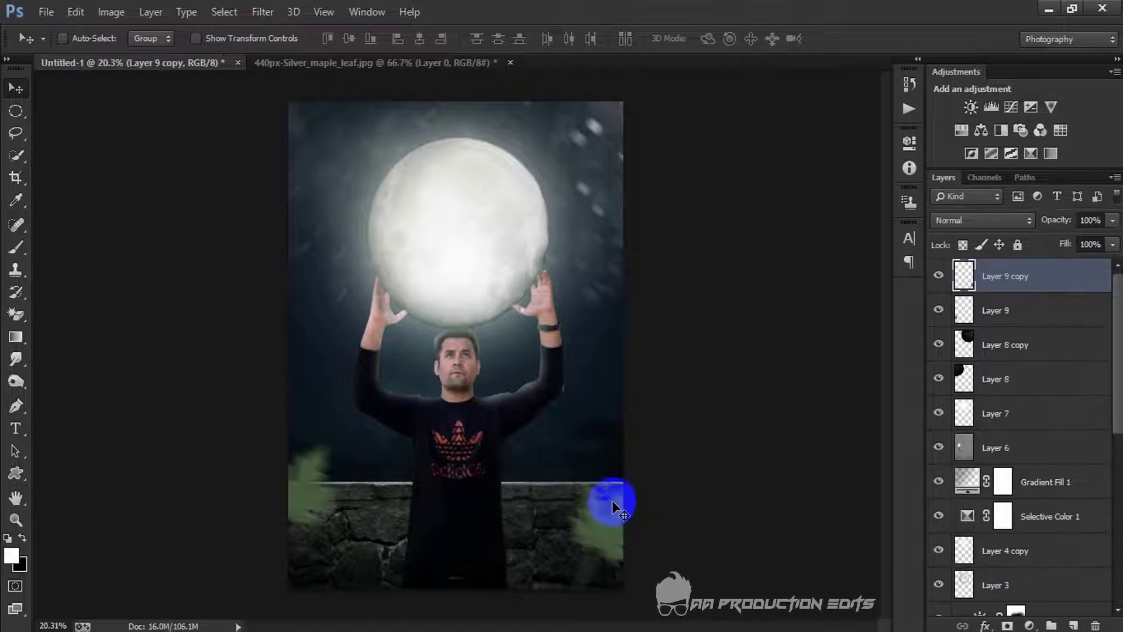
Enlarge the leaf copy to about 168% and rotate it about -56° in the image's lower-right corner
key(ctrl+t)
drag(706, 527, 736, 535)
drag(656, 544, 670, 556)
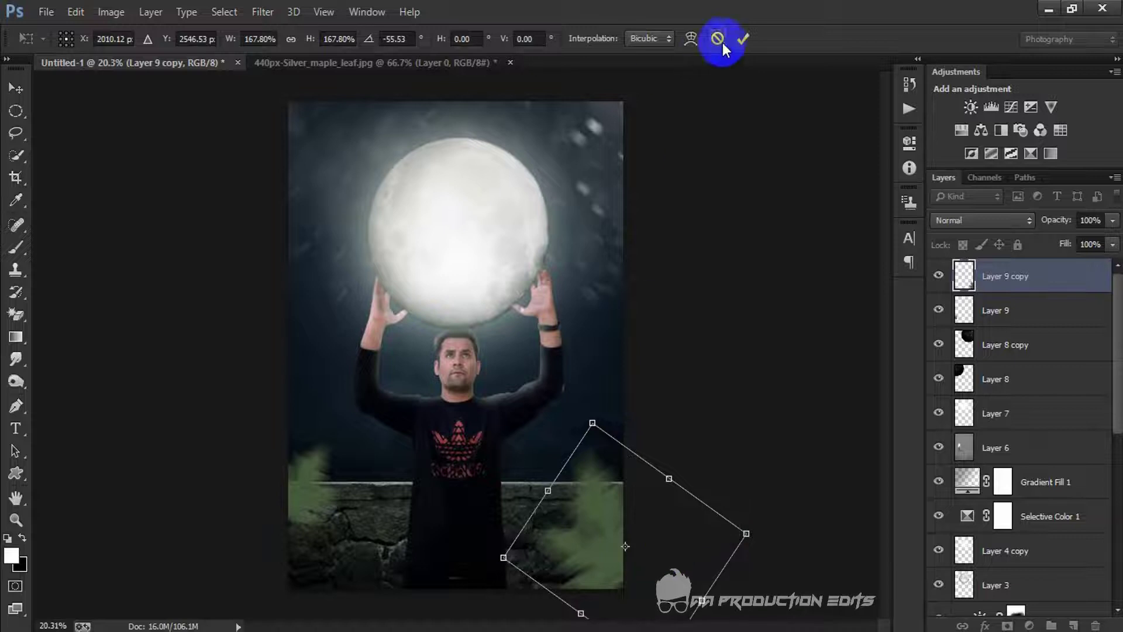
click(742, 39)
Duplicate the large leaf beside the man's watch hand, shrink it to about 21%, rotate it about 52° and set its opacity to 75%
drag(602, 494, 587, 243)
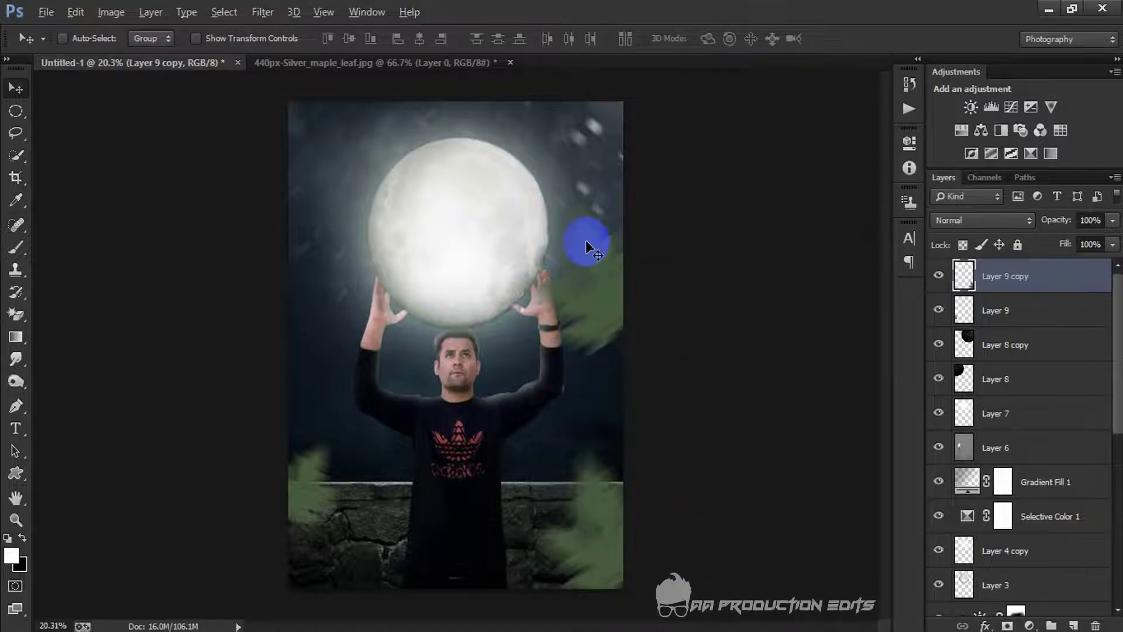
key(ctrl+j)
key(ctrl+t)
drag(797, 301, 631, 336)
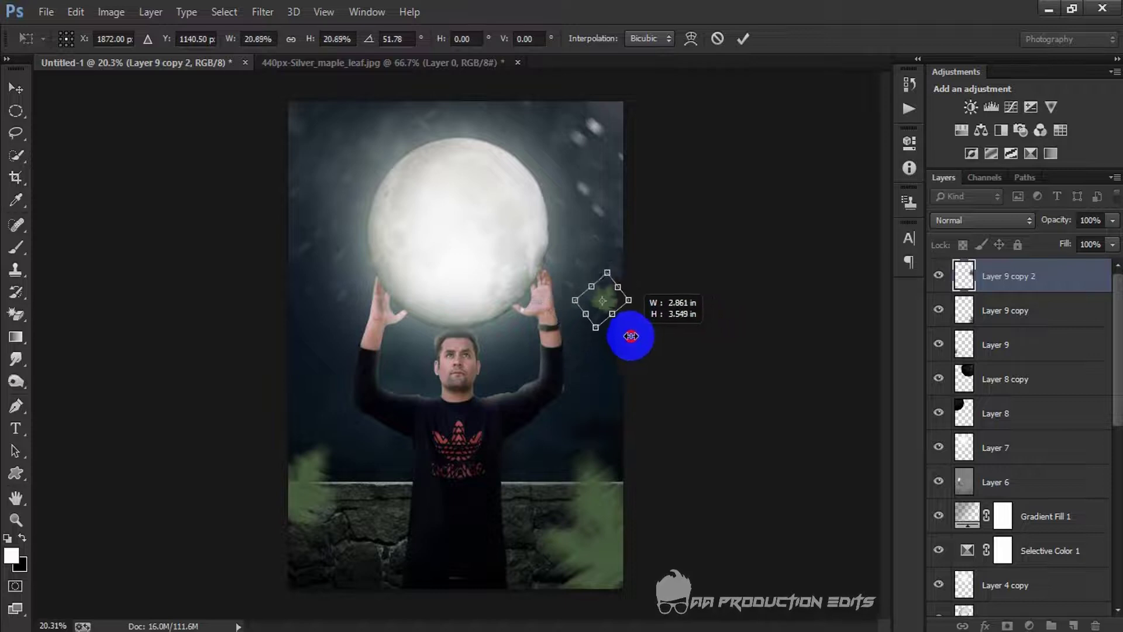
click(743, 39)
click(1112, 220)
drag(1114, 241, 1093, 249)
Duplicate the small leaf to the sky on the moon's other side and rotate the copy
drag(606, 303, 316, 264)
key(ctrl+t)
drag(415, 271, 249, 153)
click(742, 40)
scroll(733, 75, down, 1)
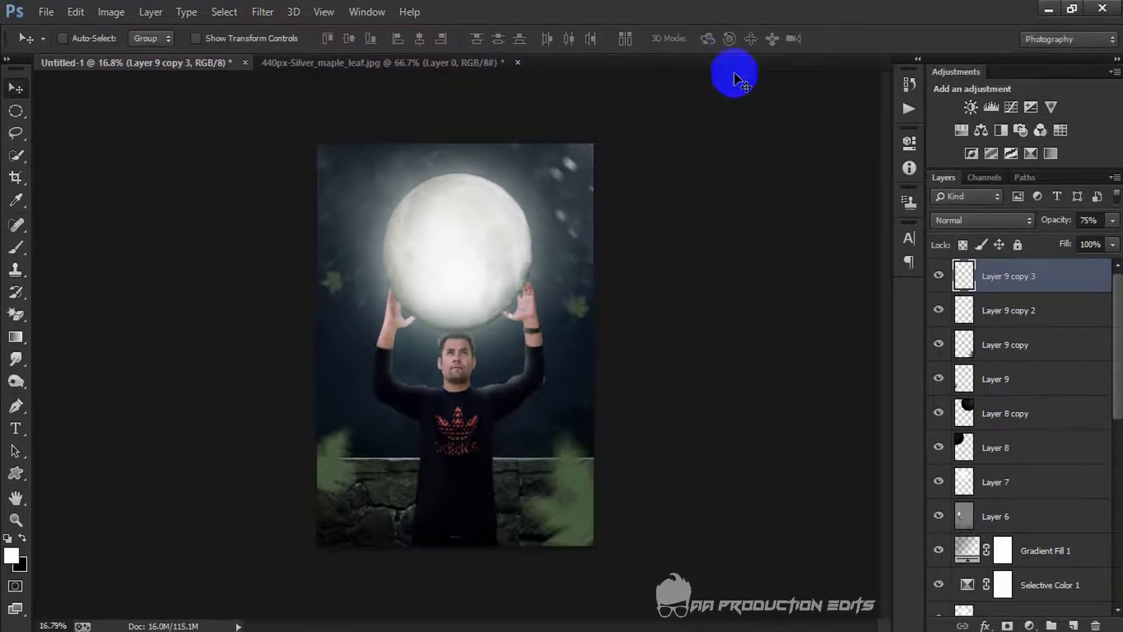
scroll(730, 241, up, 2)
scroll(731, 240, down, 1)
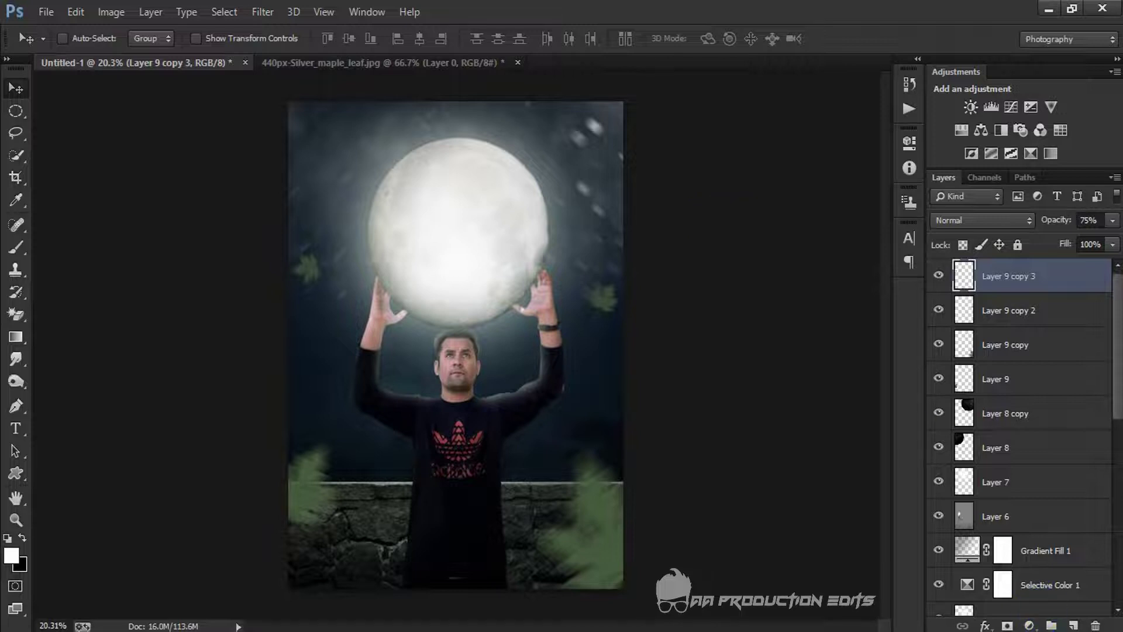
Add a new layer on top and fill it with the merged composite using Apply Image
click(1075, 625)
click(111, 12)
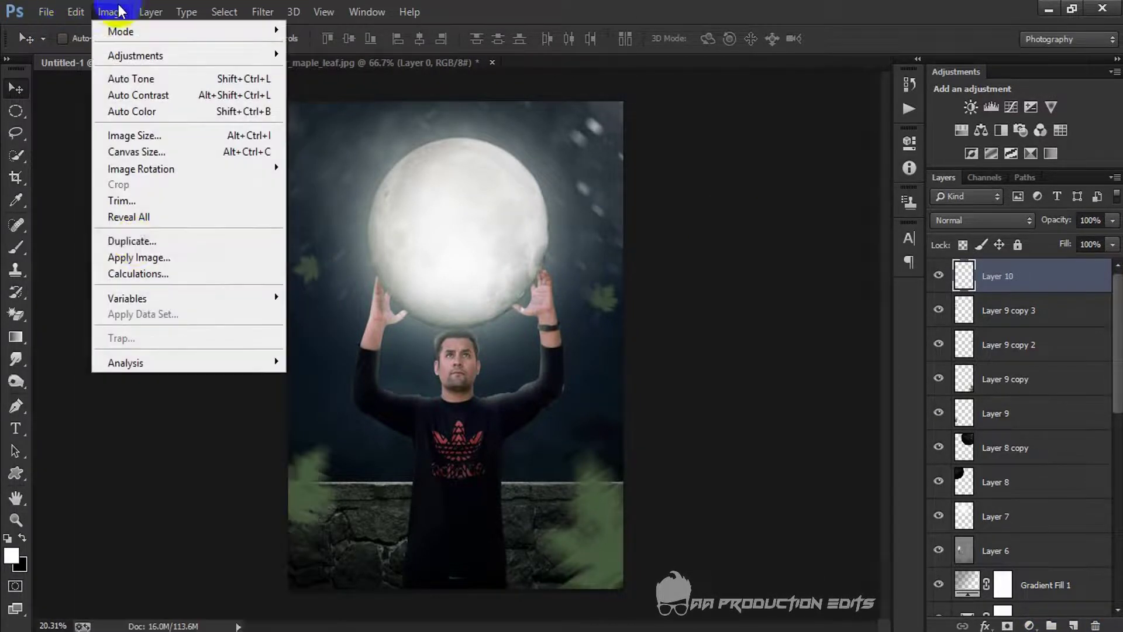
click(146, 266)
click(714, 165)
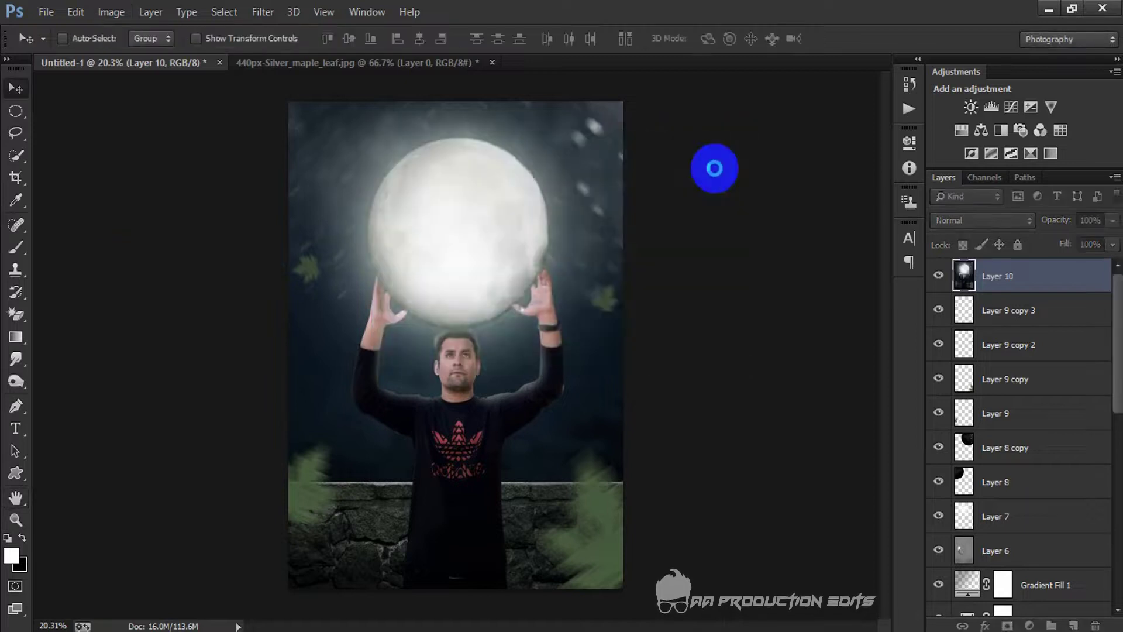
Open the merged layer in the Camera Raw filter and set Blacks to -20, Temperature to -9 and Tint to -10
click(261, 12)
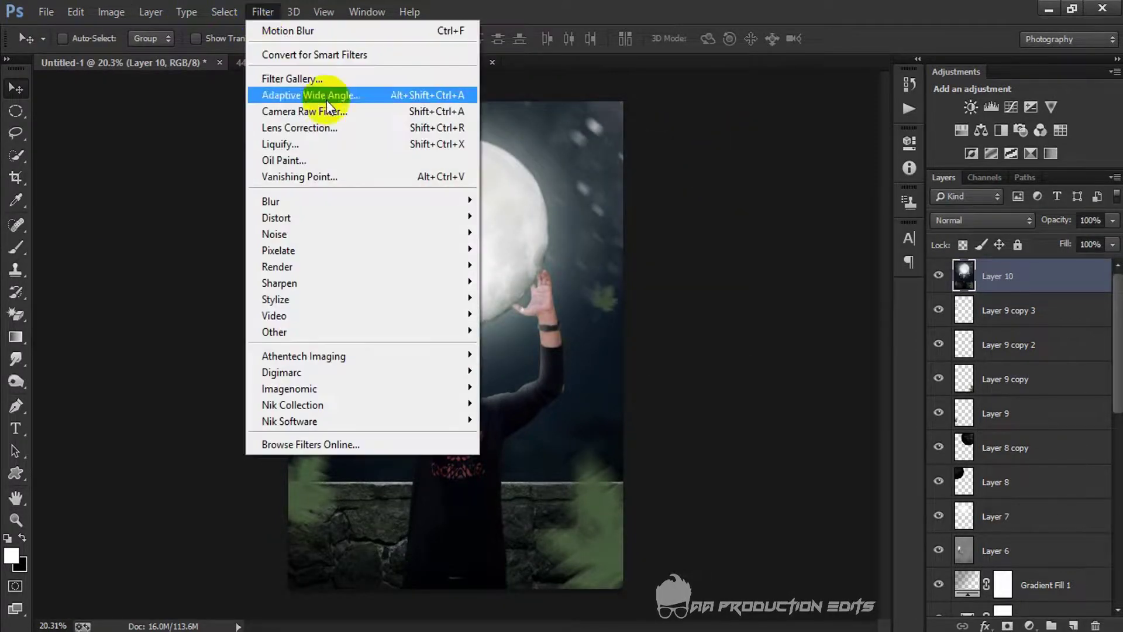
click(326, 111)
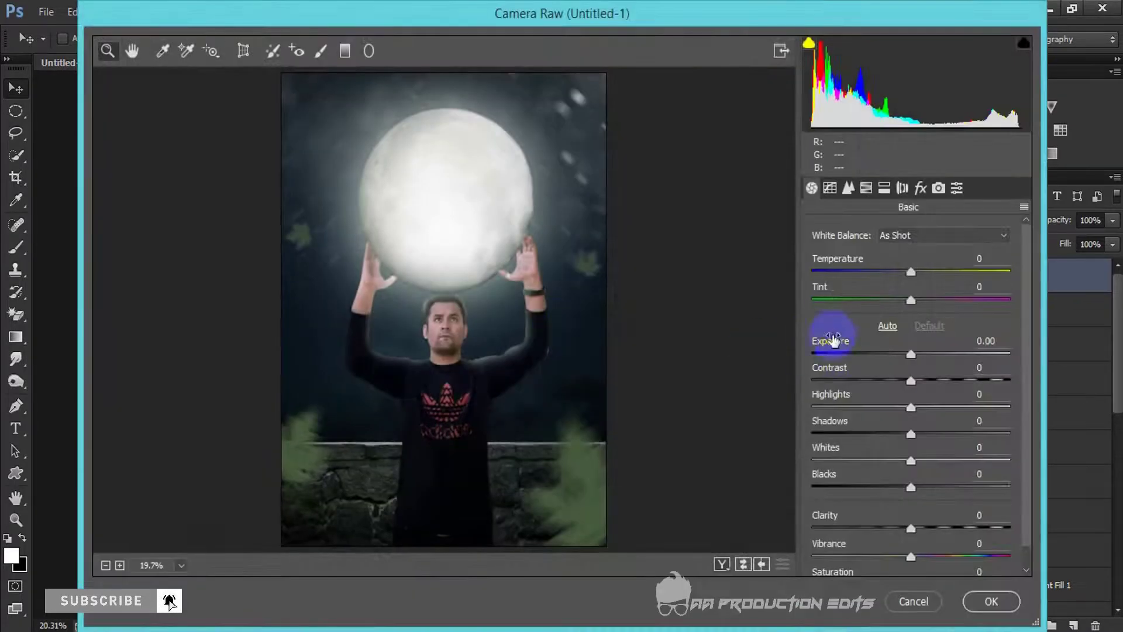
click(911, 487)
drag(911, 488, 887, 489)
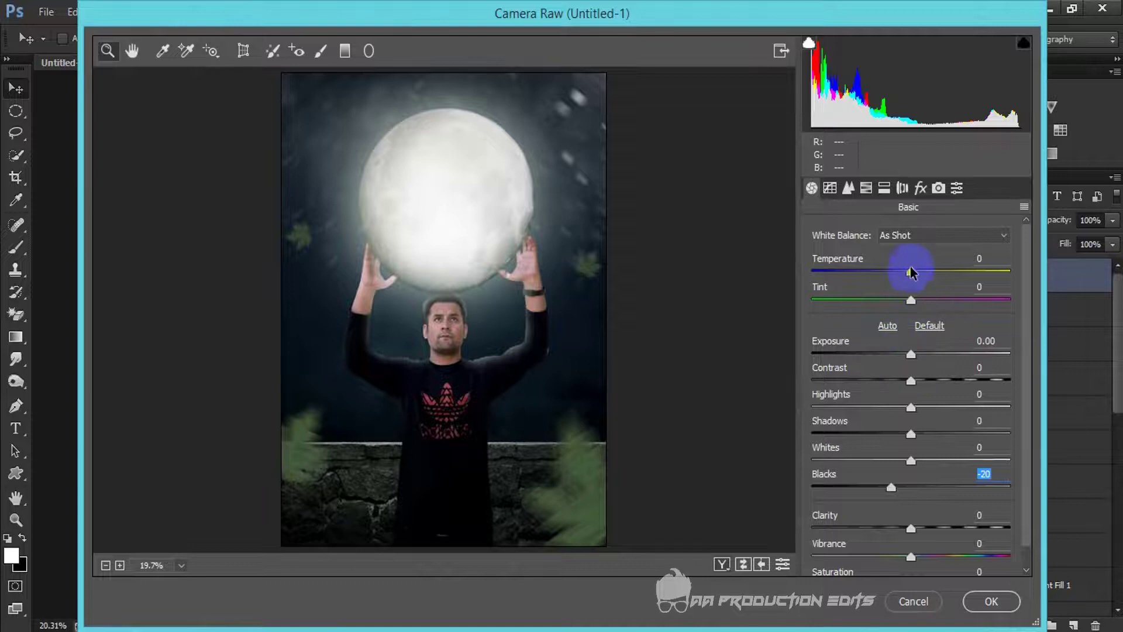
drag(904, 275, 901, 272)
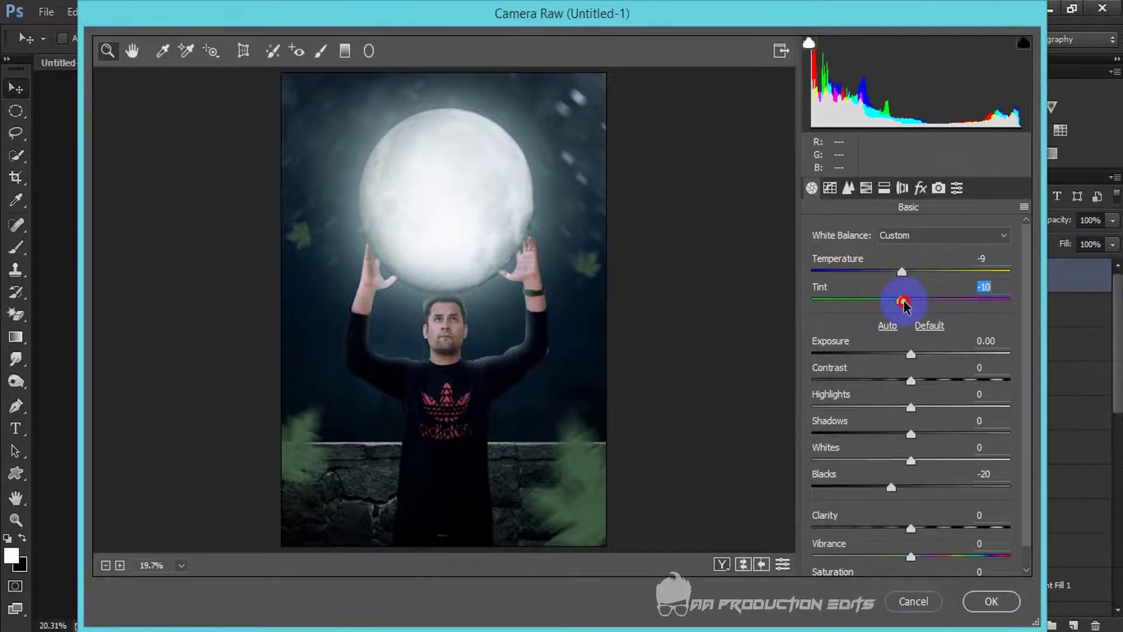
Draw a graduated filter from the image's bottom edge up to the wall top with Temperature -56, Exposure -1.20, Highlights -68, Shadows -3 and Blacks +3
click(345, 51)
drag(454, 550, 452, 445)
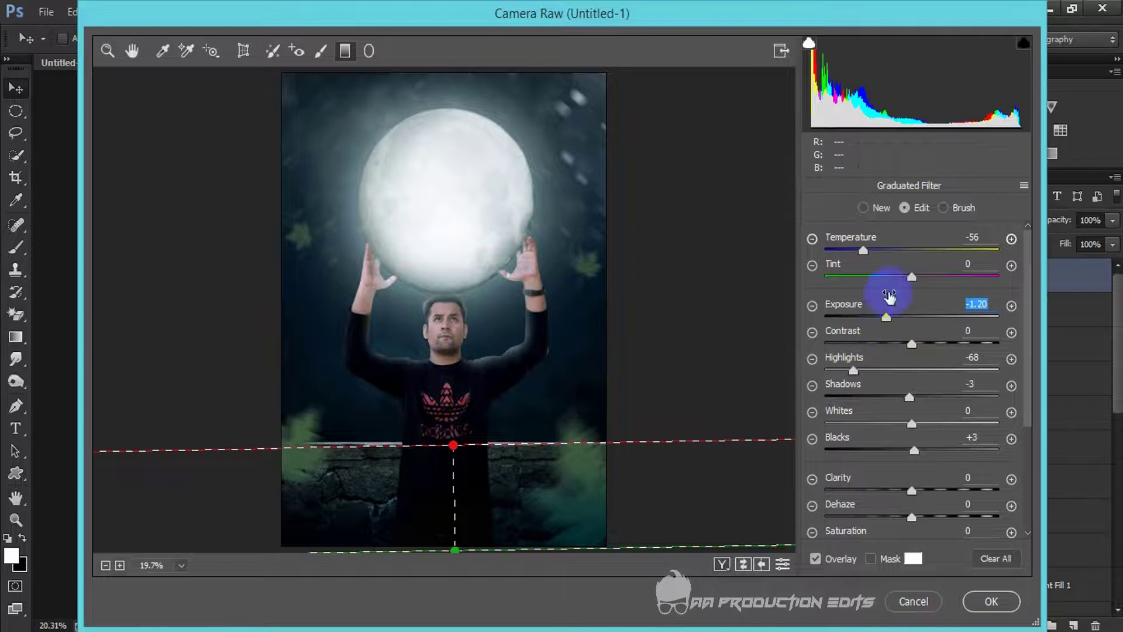
click(108, 50)
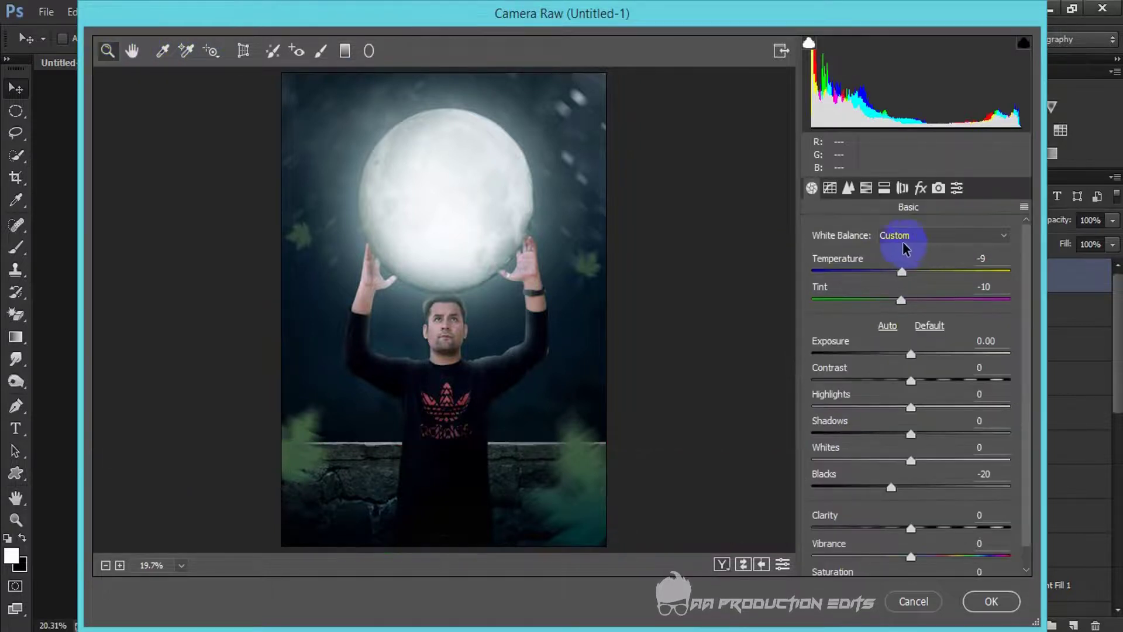
Raise the HSL saturation of Reds to +39 and Oranges to about +42
click(866, 188)
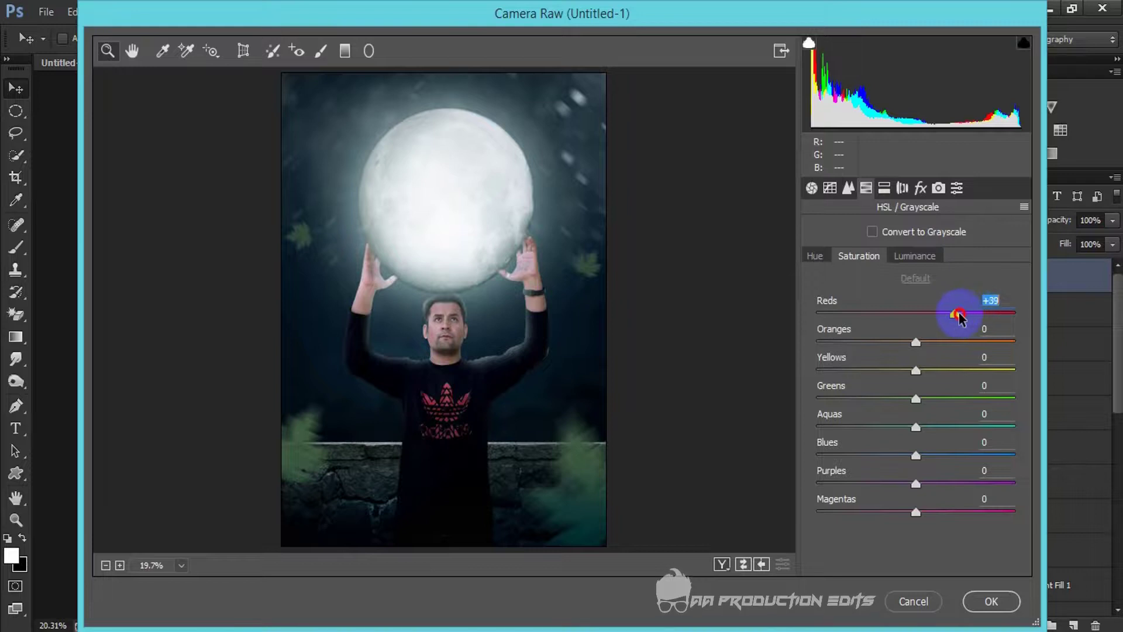
drag(916, 342, 958, 342)
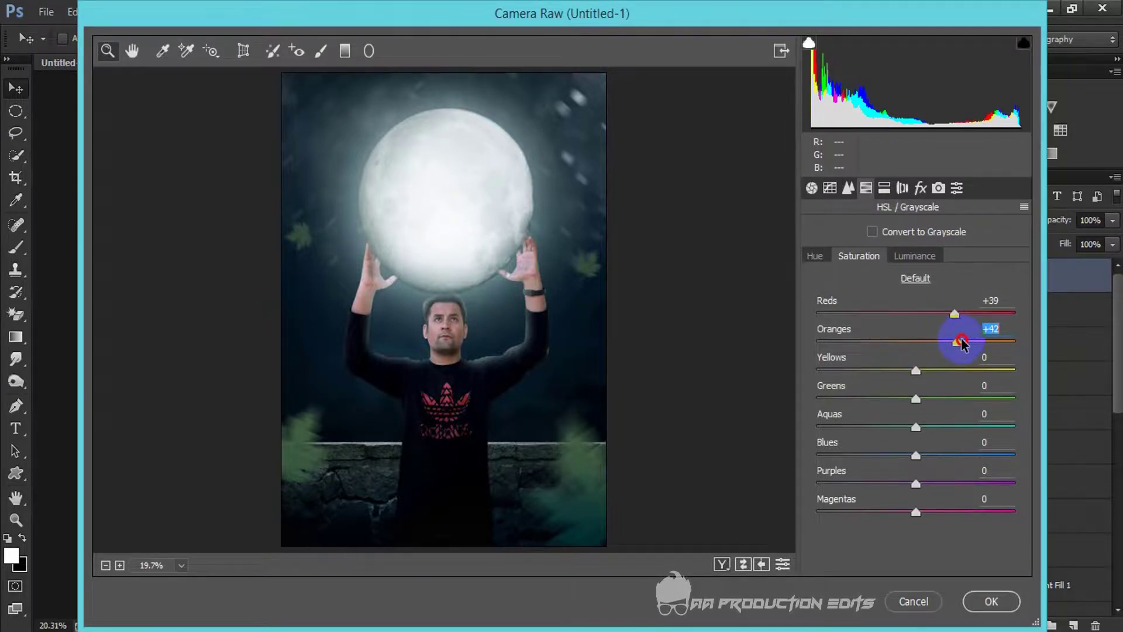
Set the HSL hue of Aquas to -73, the saturation of Blues to -13 and the saturation of Aquas to +38
click(814, 256)
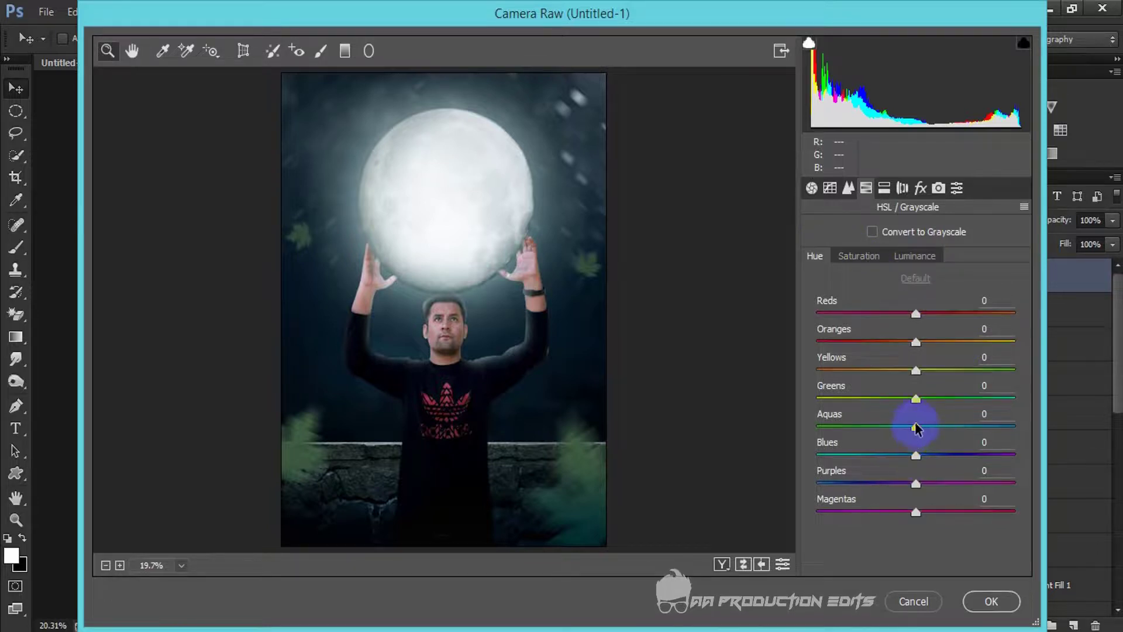
drag(930, 430, 846, 431)
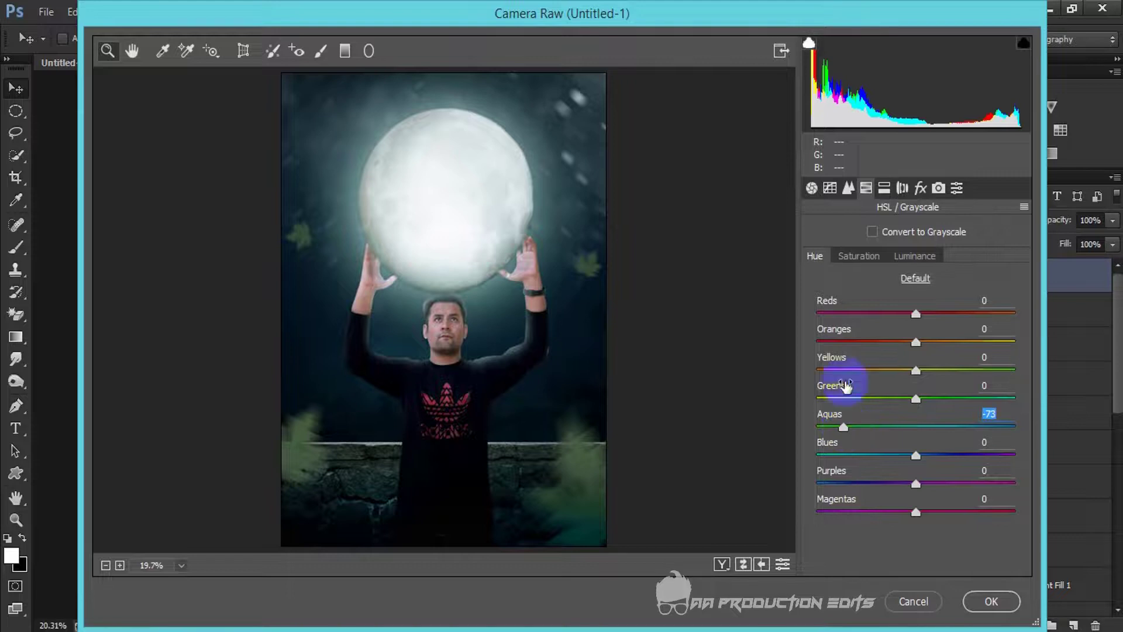
click(859, 255)
mouse_move(916, 456)
mouse_down()
mouse_move(965, 456)
mouse_move(899, 457)
mouse_up()
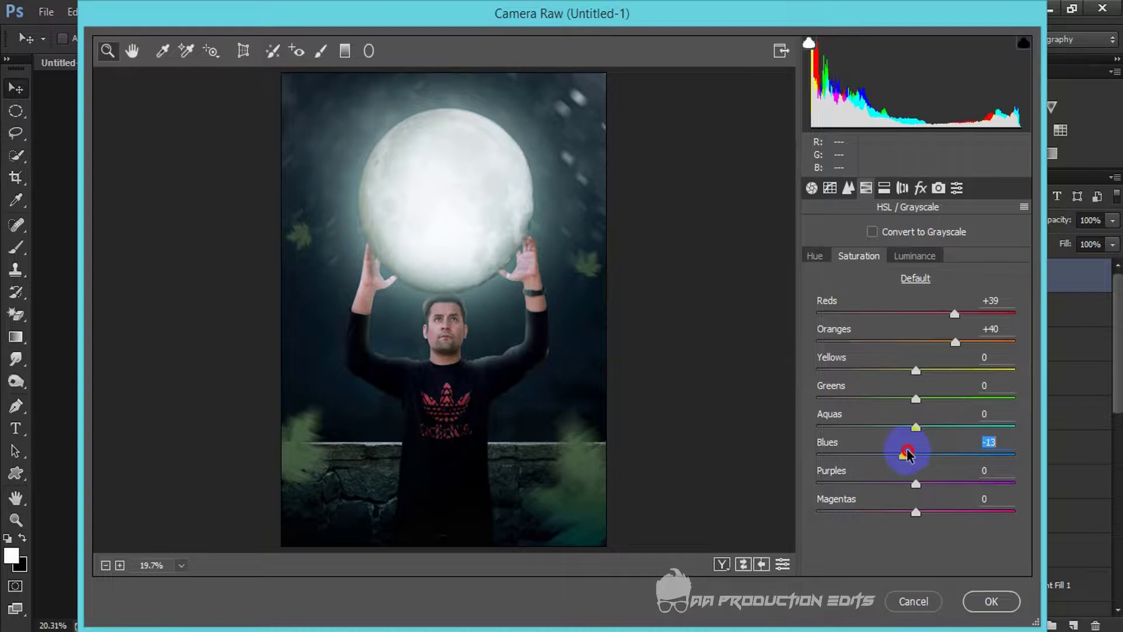
drag(921, 432, 957, 429)
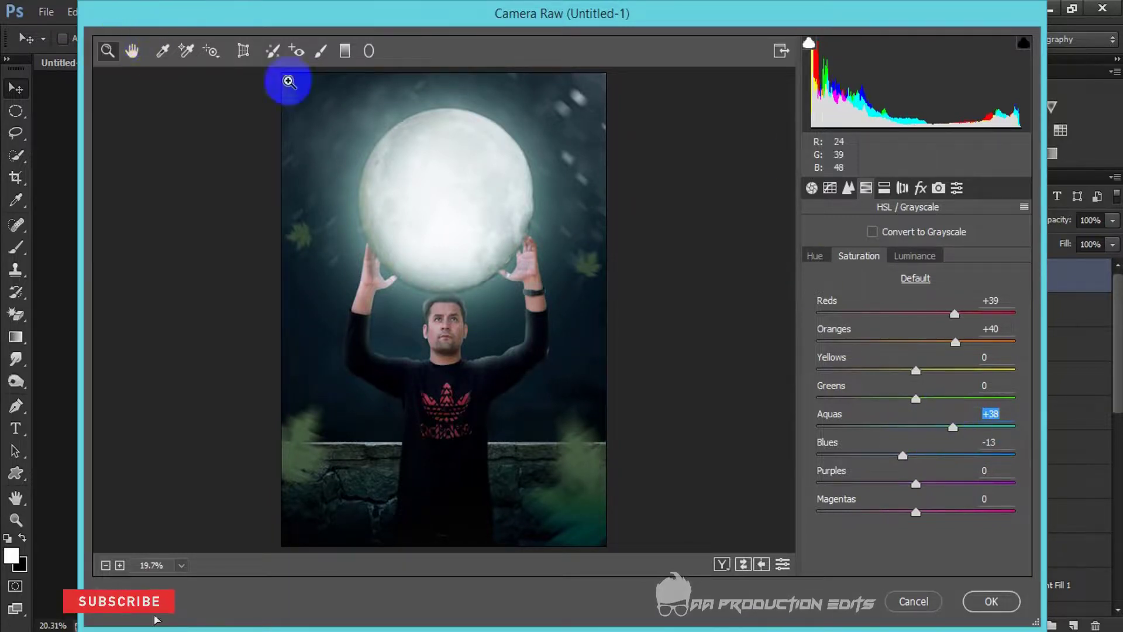
Set Luminance noise reduction to 40 and sharpening Amount to 22, and apply the Camera Raw filter
click(848, 187)
drag(812, 400, 897, 402)
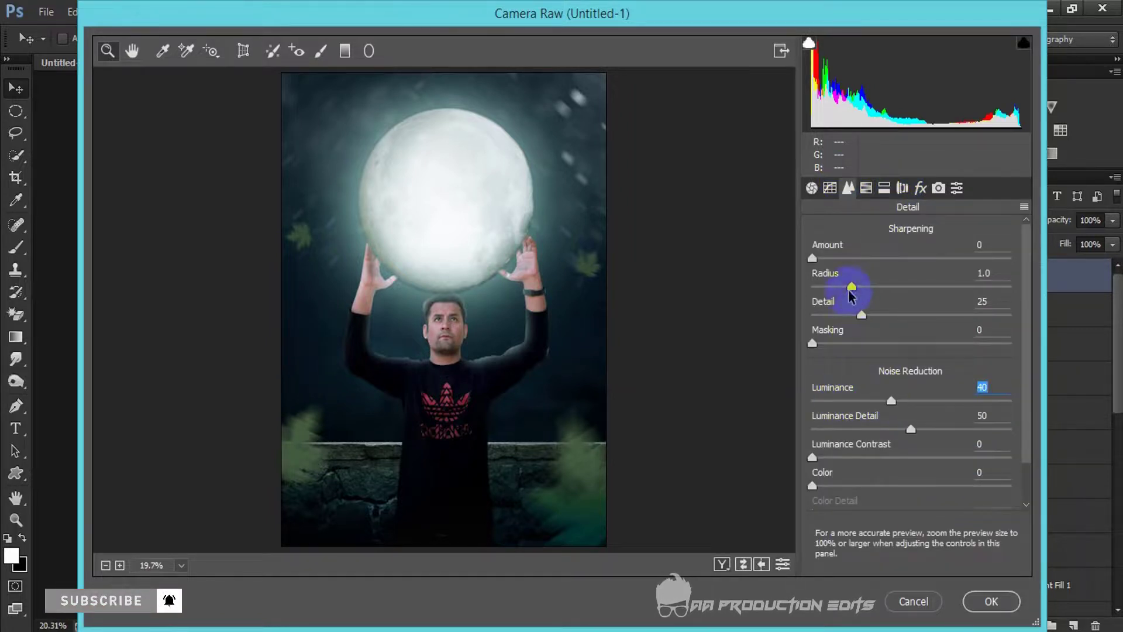
drag(811, 258, 840, 261)
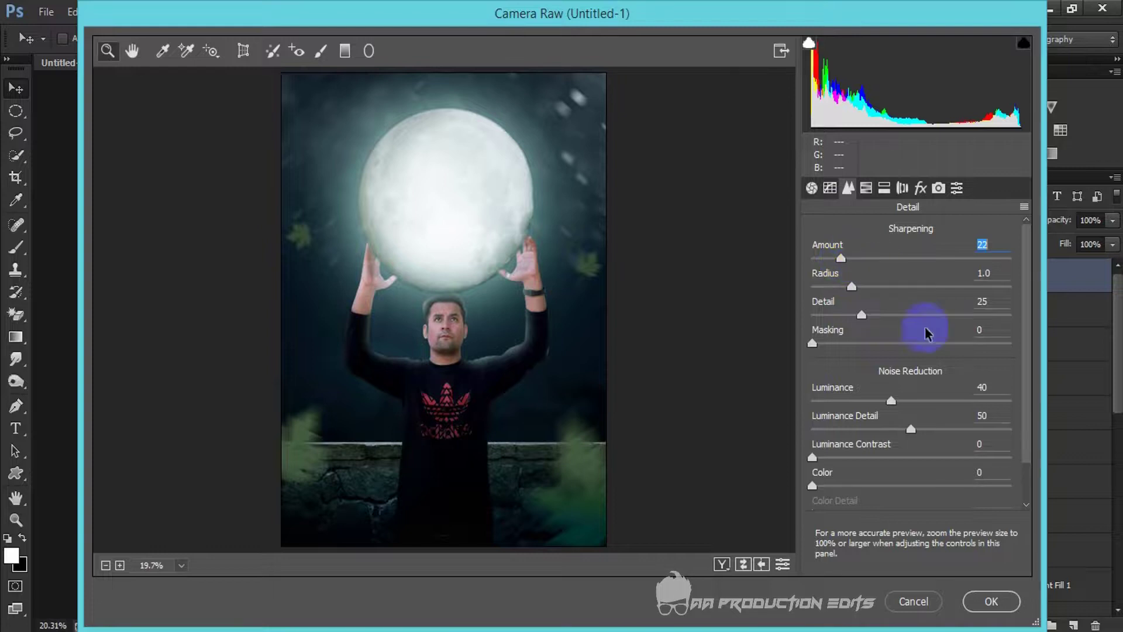
click(991, 602)
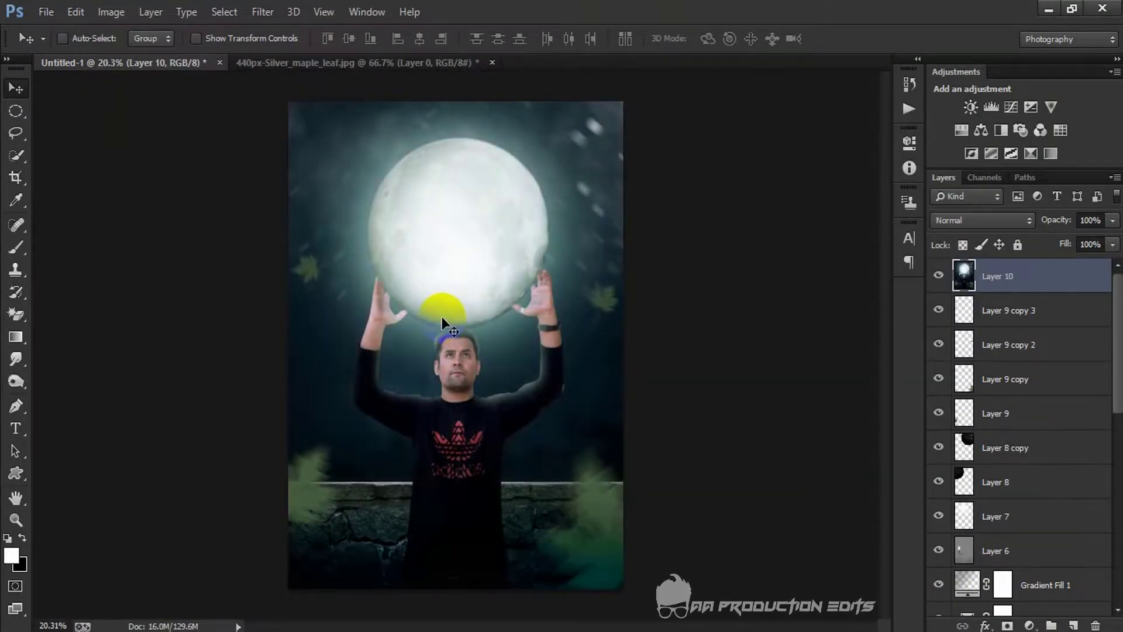
scroll(442, 318, down, 2)
scroll(443, 318, up, 2)
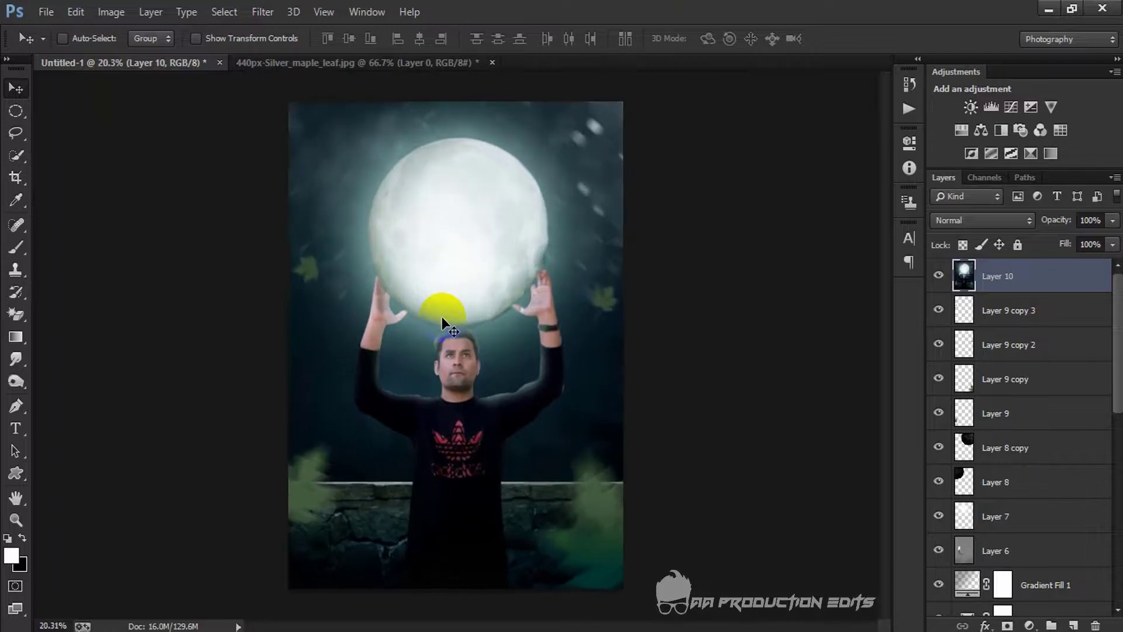
Add a Selective Color adjustment layer on top with Blacks set to Cyan +14%, Yellow +3% and Black -5%
click(1031, 153)
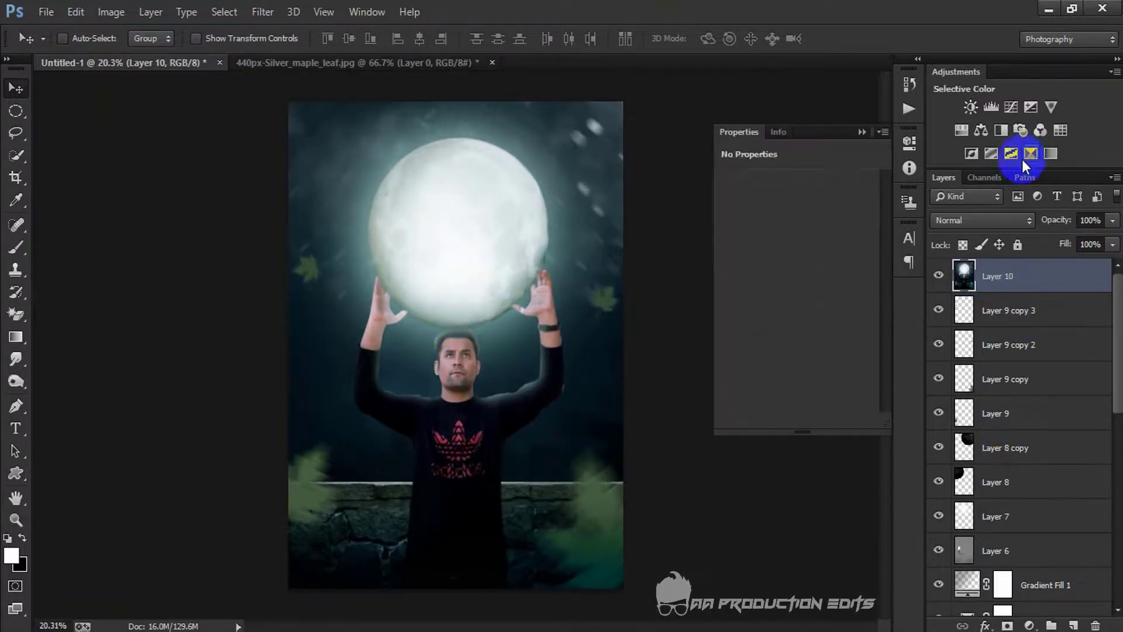
mouse_move(798, 347)
mouse_down()
mouse_move(775, 348)
mouse_move(789, 350)
mouse_up()
click(787, 208)
click(787, 334)
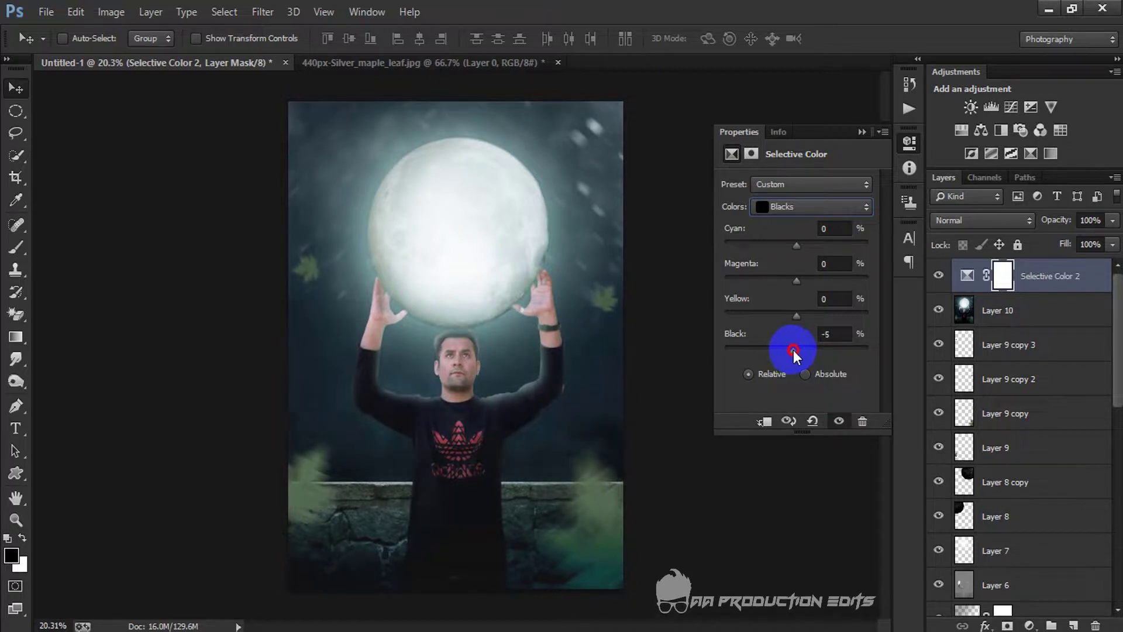
drag(799, 248, 807, 247)
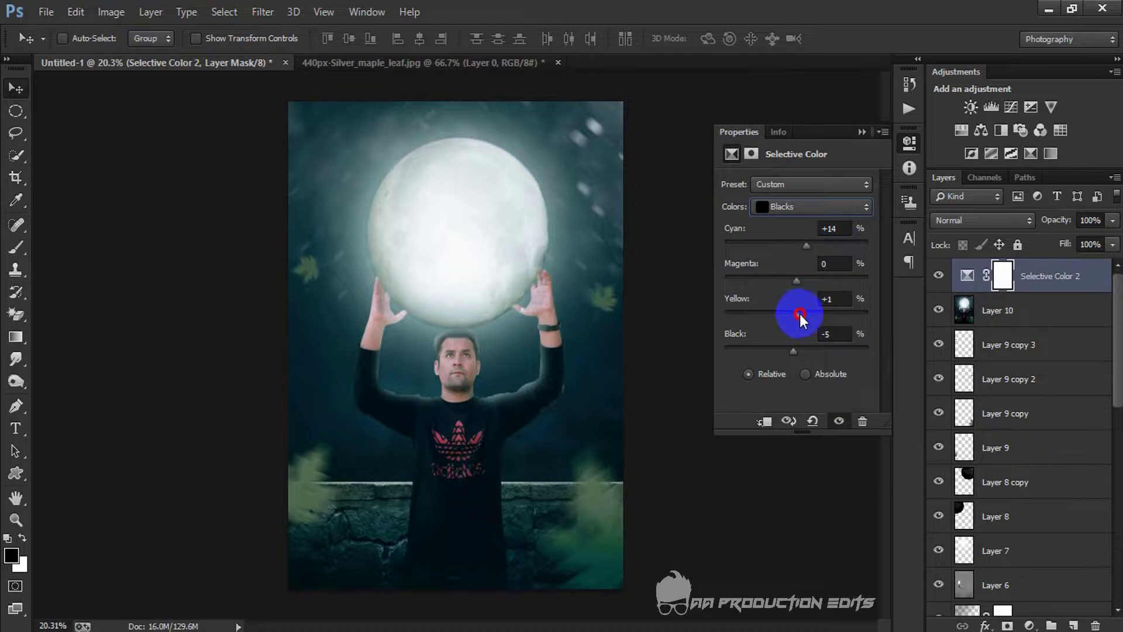
drag(799, 314, 799, 313)
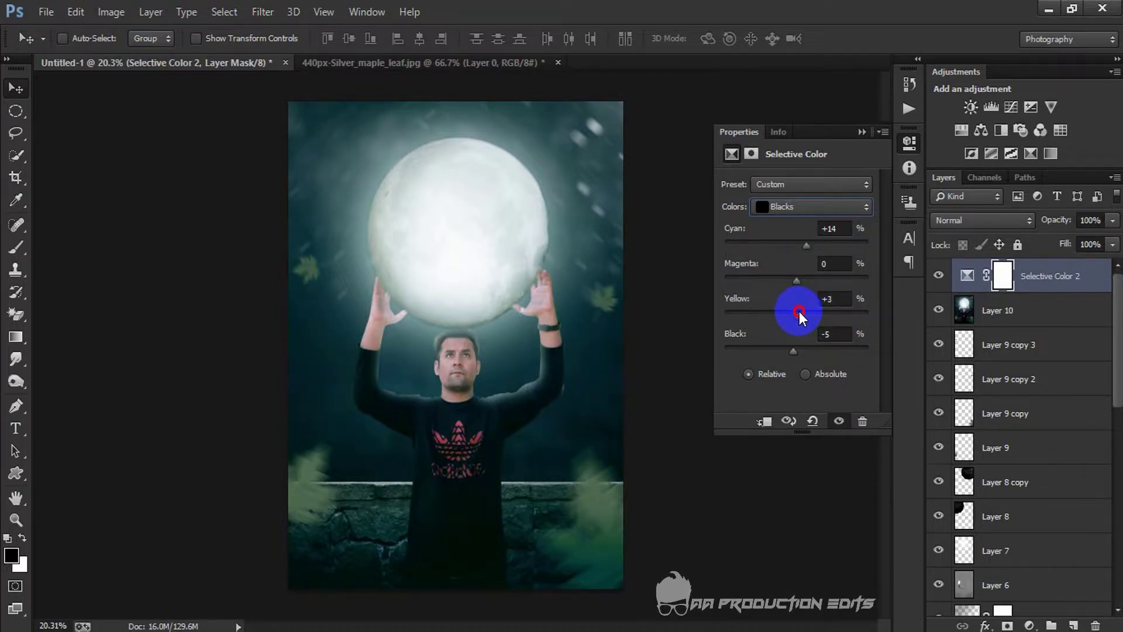
click(862, 133)
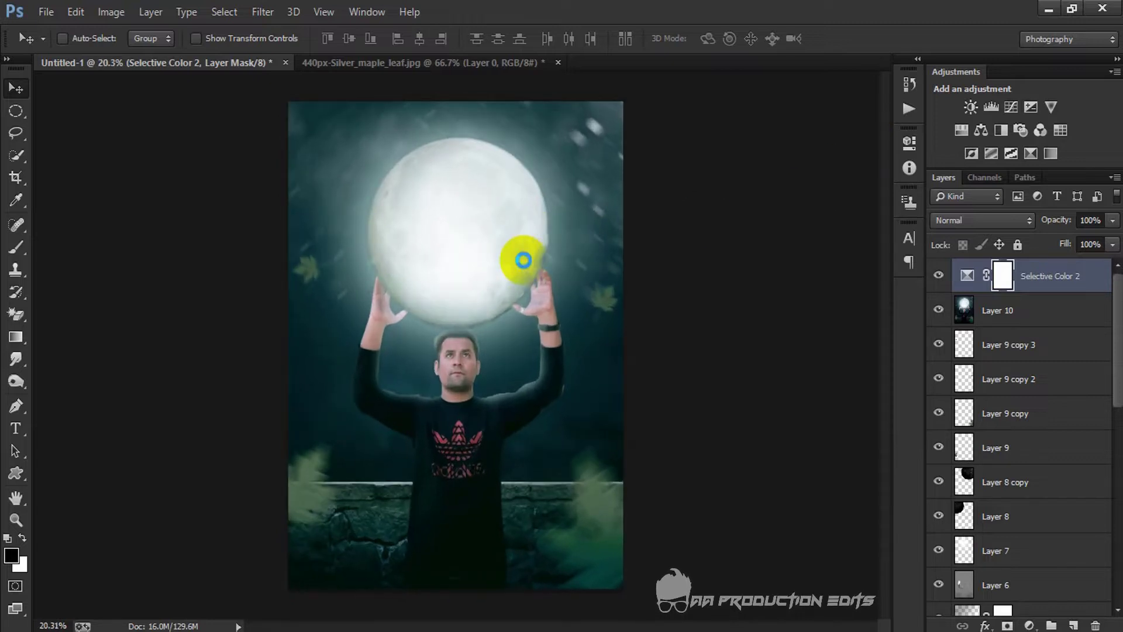
Sharpen the composite with a new merged layer of all visible layers, filtered with High Pass and blended in Soft Light
key(ctrl+shift+alt+e)
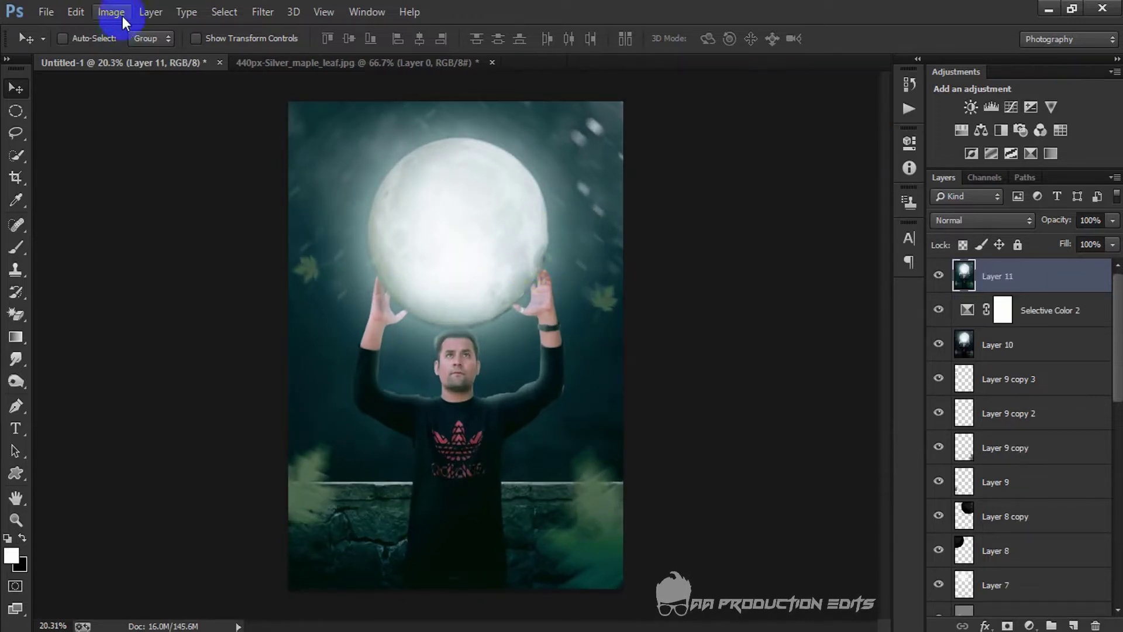
click(262, 12)
mouse_move(401, 328)
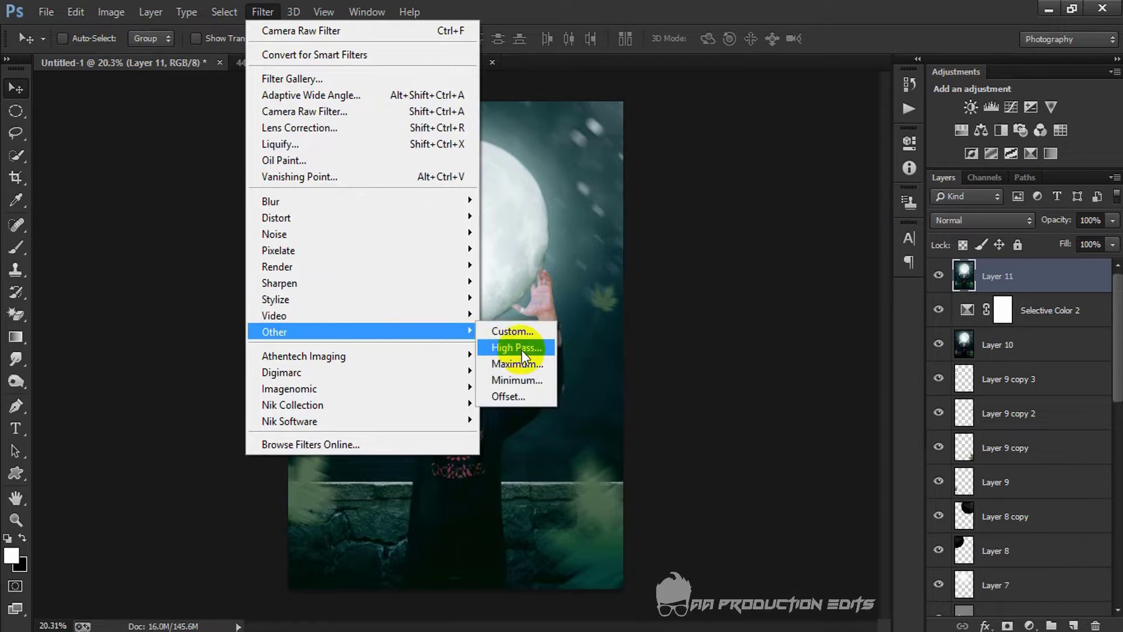
click(521, 350)
click(644, 153)
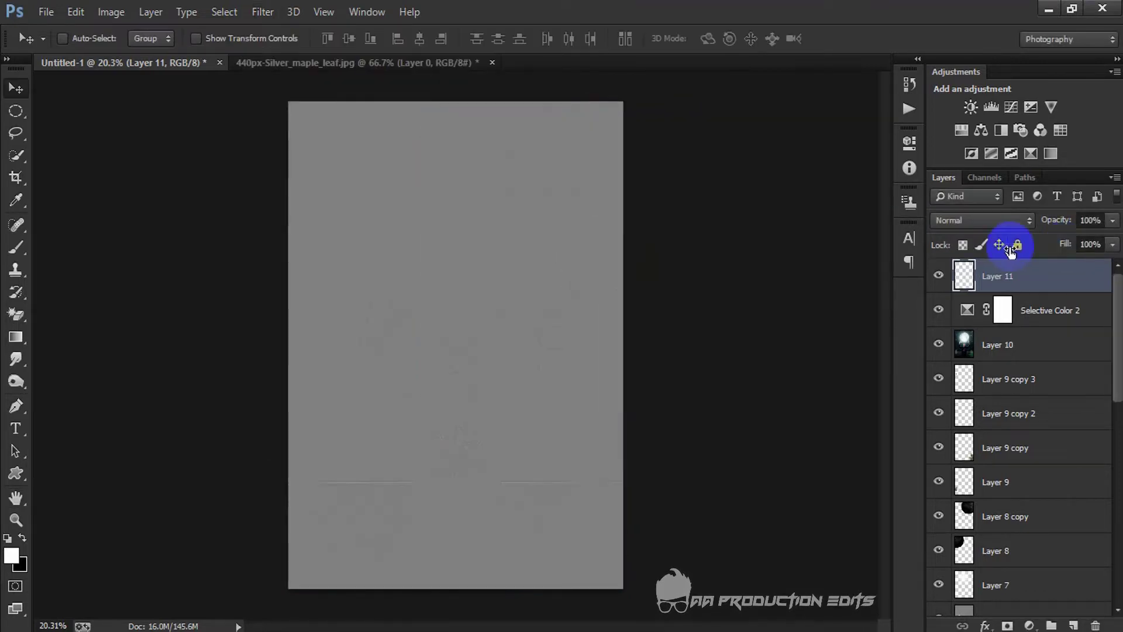
click(997, 221)
click(981, 228)
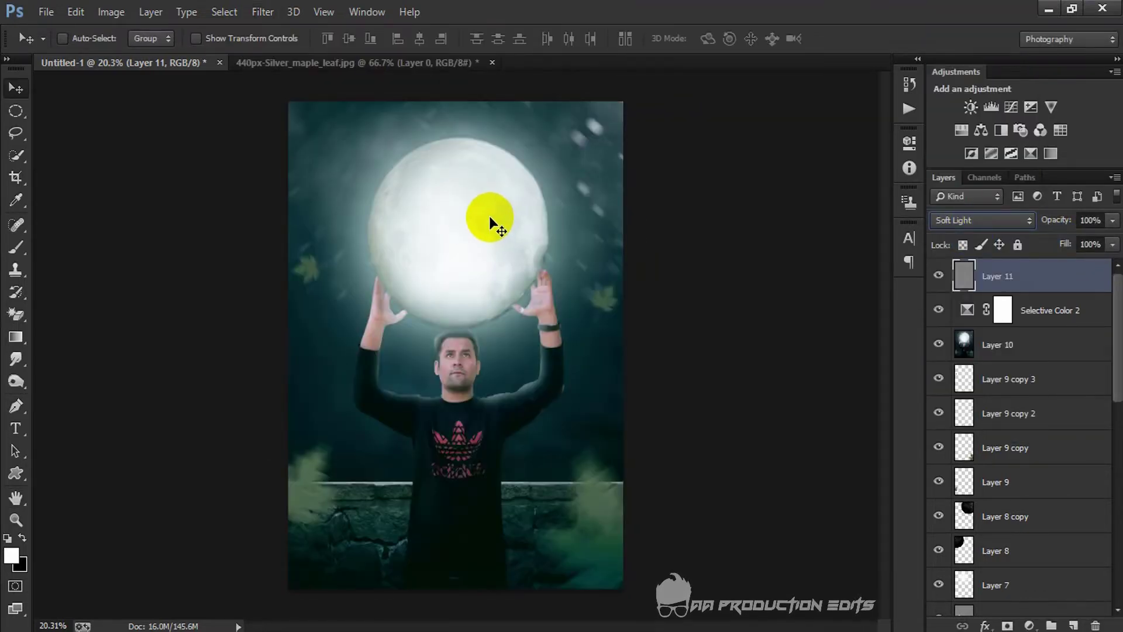